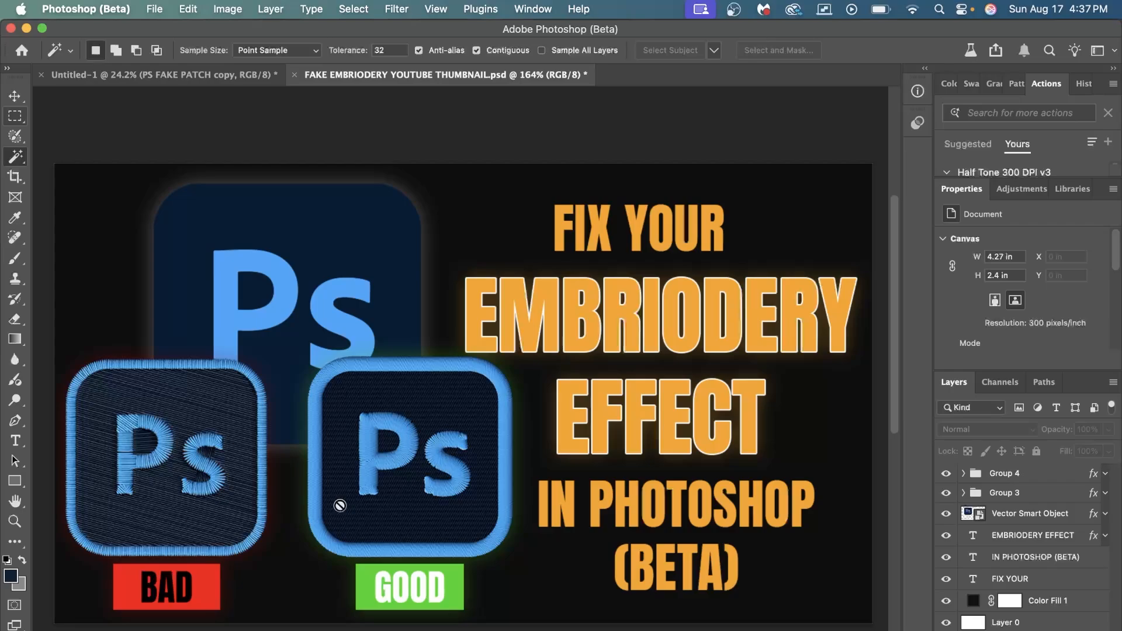
Step: Examine the stitching on the Ps patches labelled BAD and GOOD up close and compare them
scroll(277, 488, down, 1)
scroll(240, 494, up, 1)
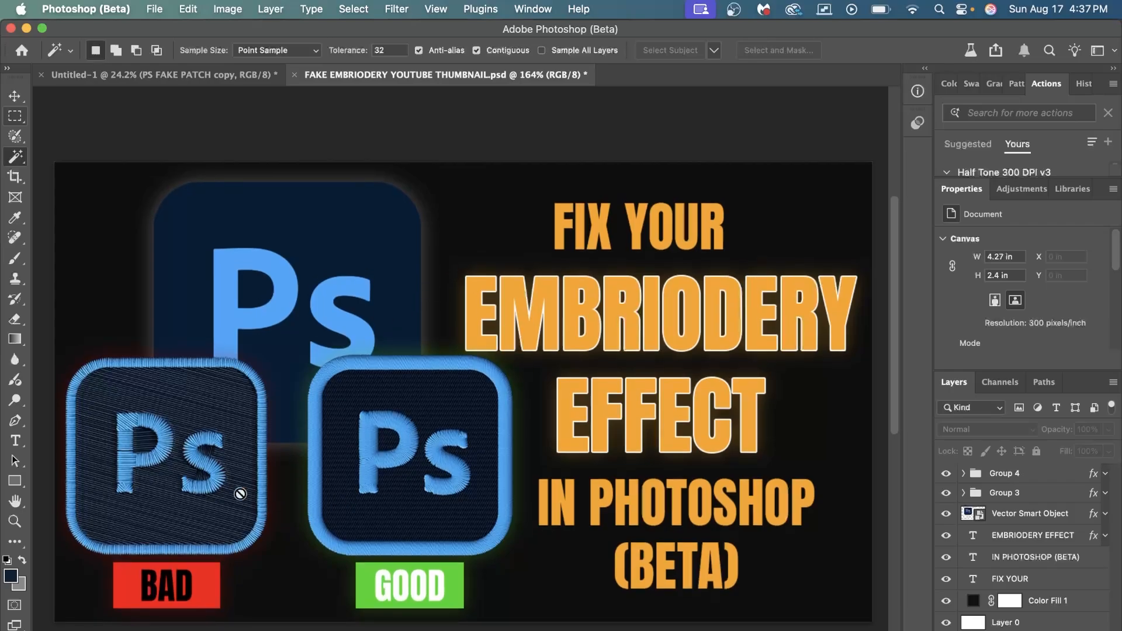
scroll(240, 494, up, 3)
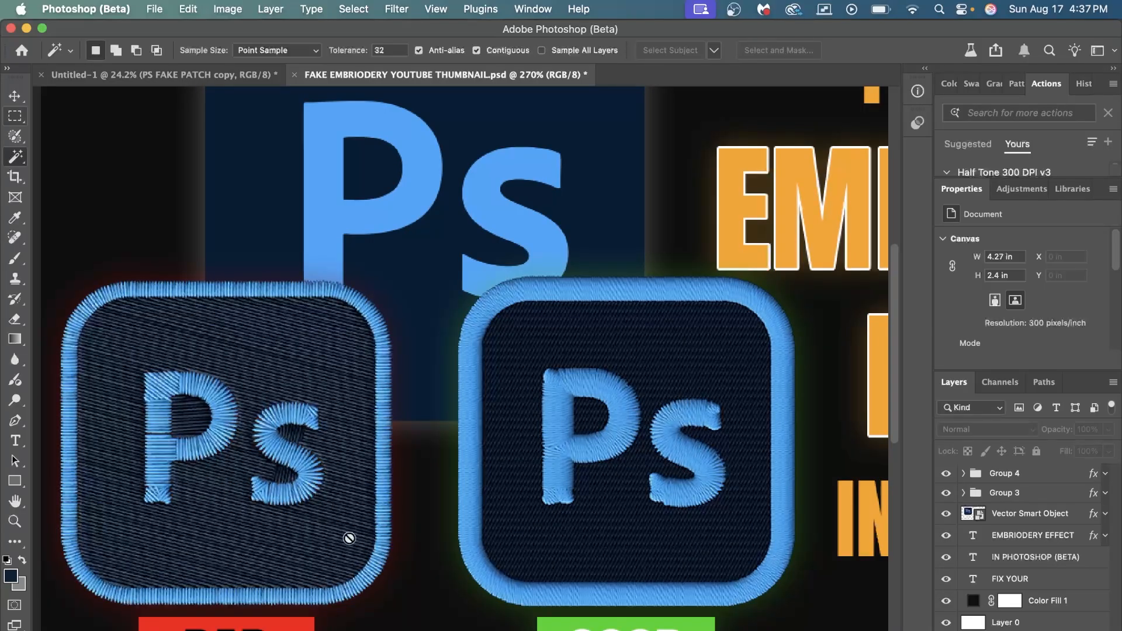
scroll(383, 546, right, 3)
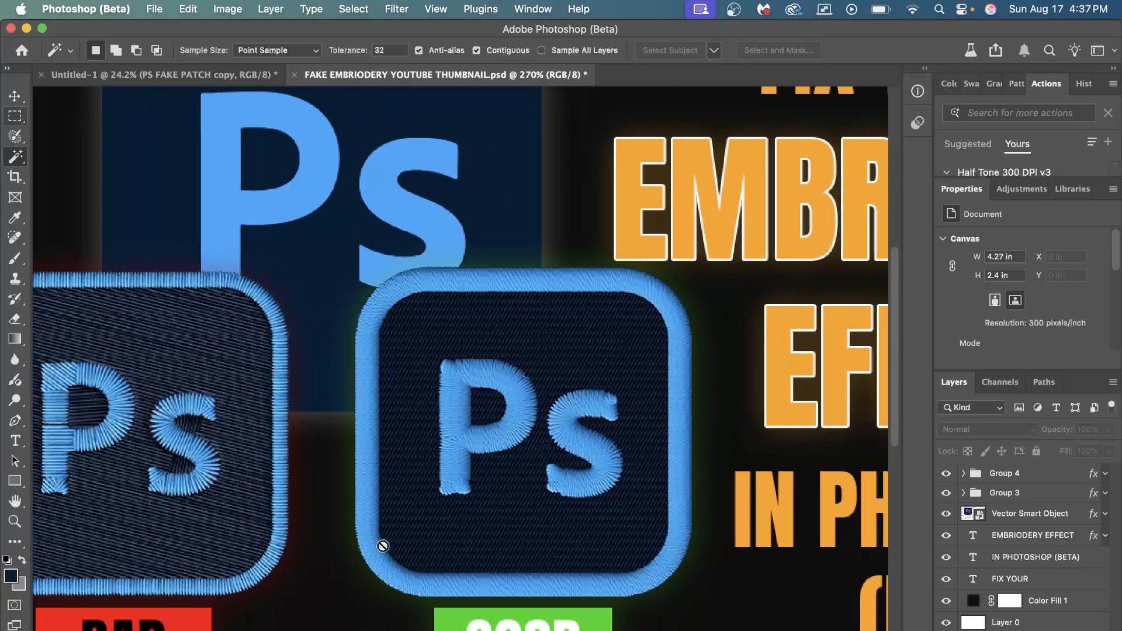
scroll(383, 546, left, 2)
scroll(383, 546, right, 3)
scroll(383, 546, down, 1)
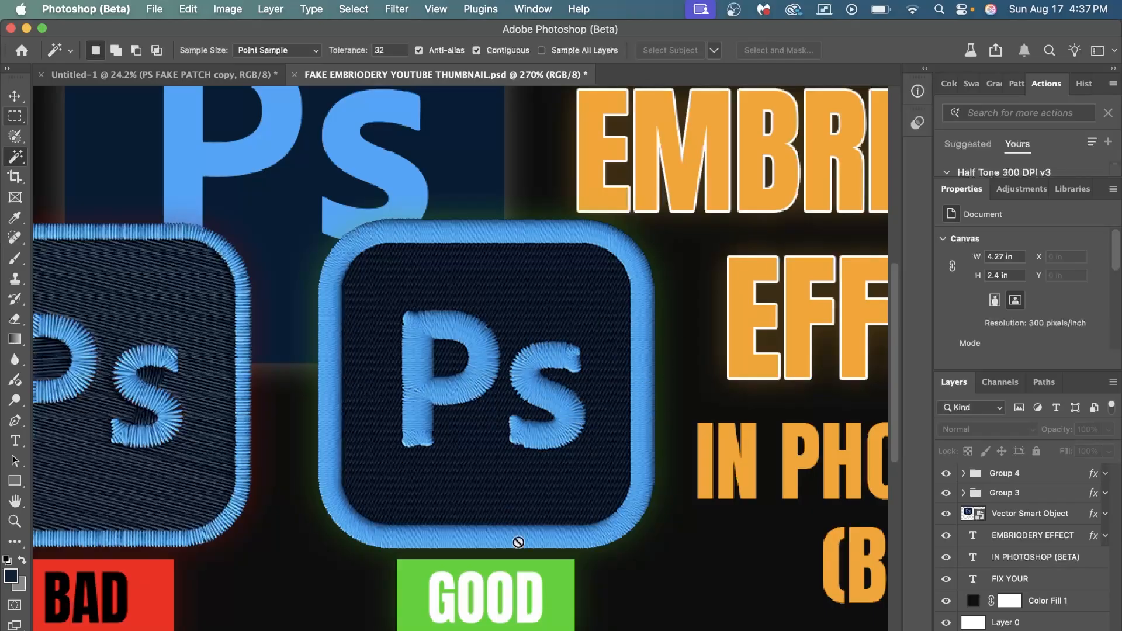
scroll(519, 542, left, 5)
scroll(519, 542, up, 3)
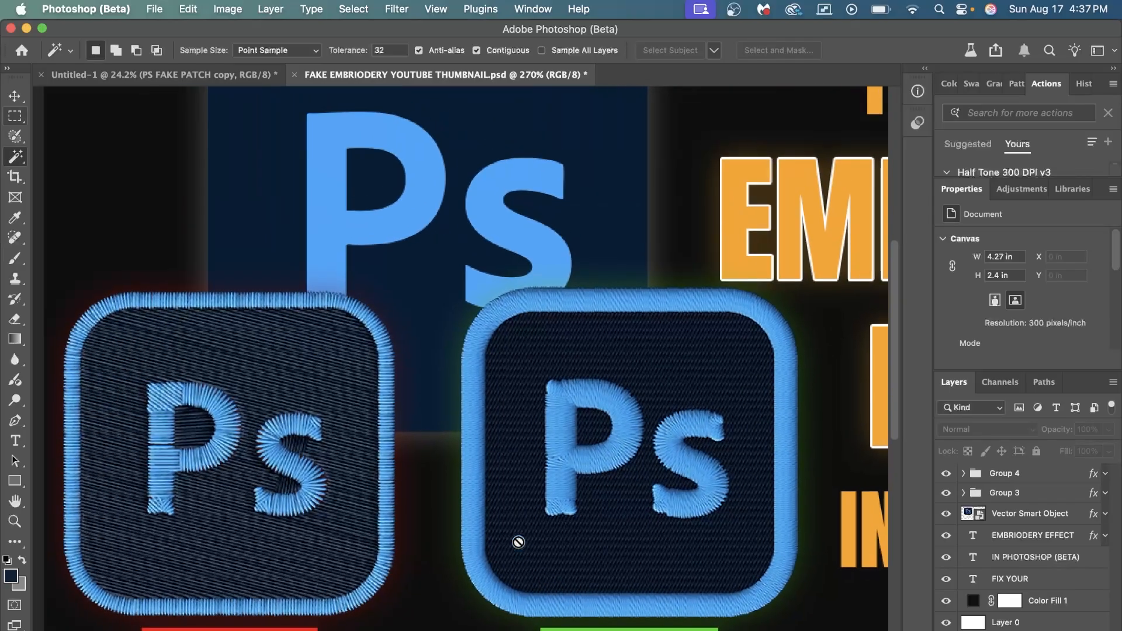
Step: Create a 12 x 12 in RGB document at 300 pixels/inch, and unlock and hide its white background layer
click(154, 9)
click(156, 31)
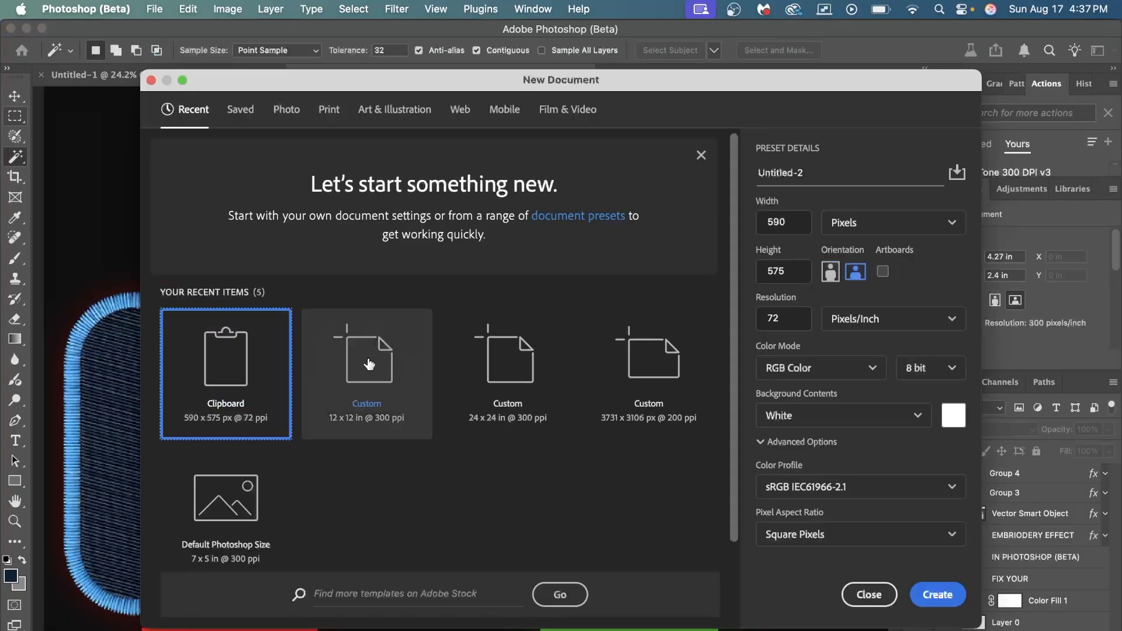
click(369, 364)
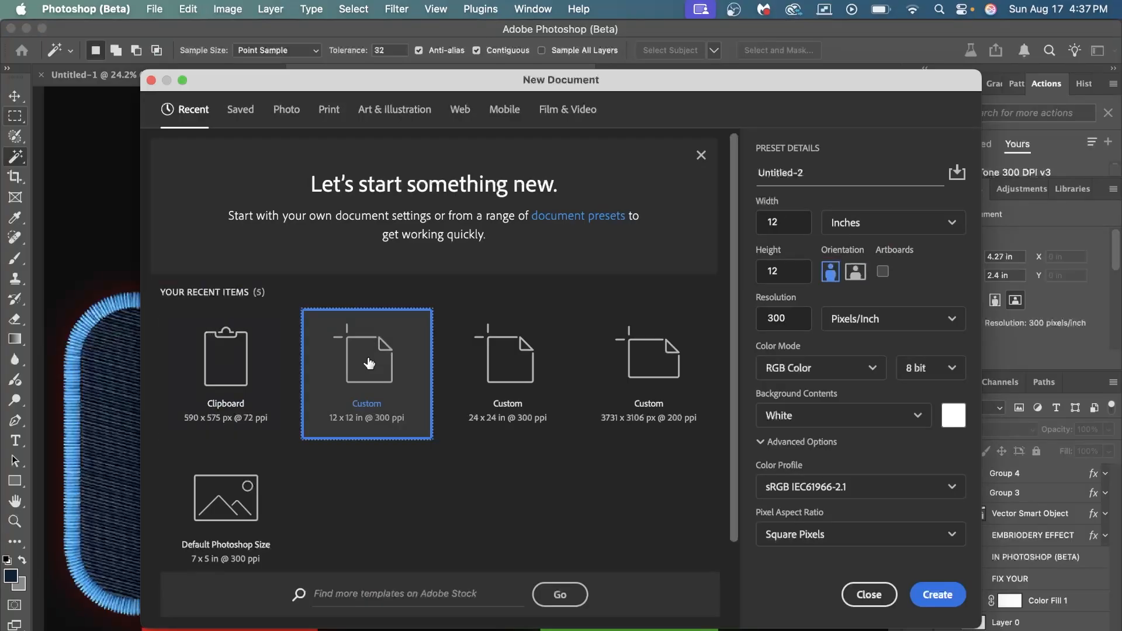
click(948, 598)
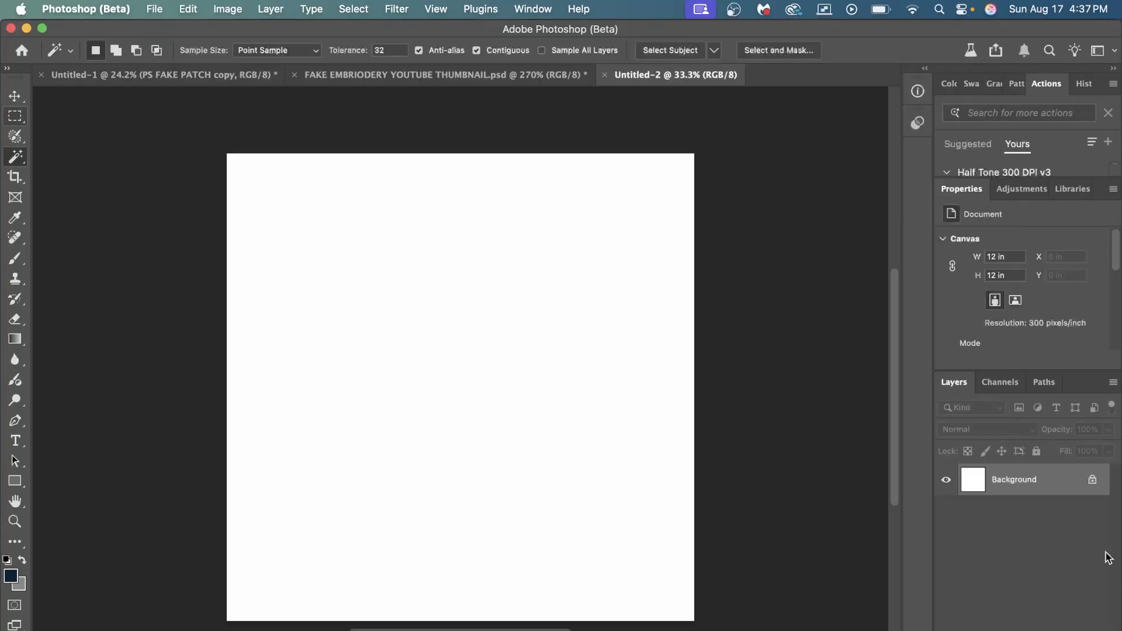
click(1092, 480)
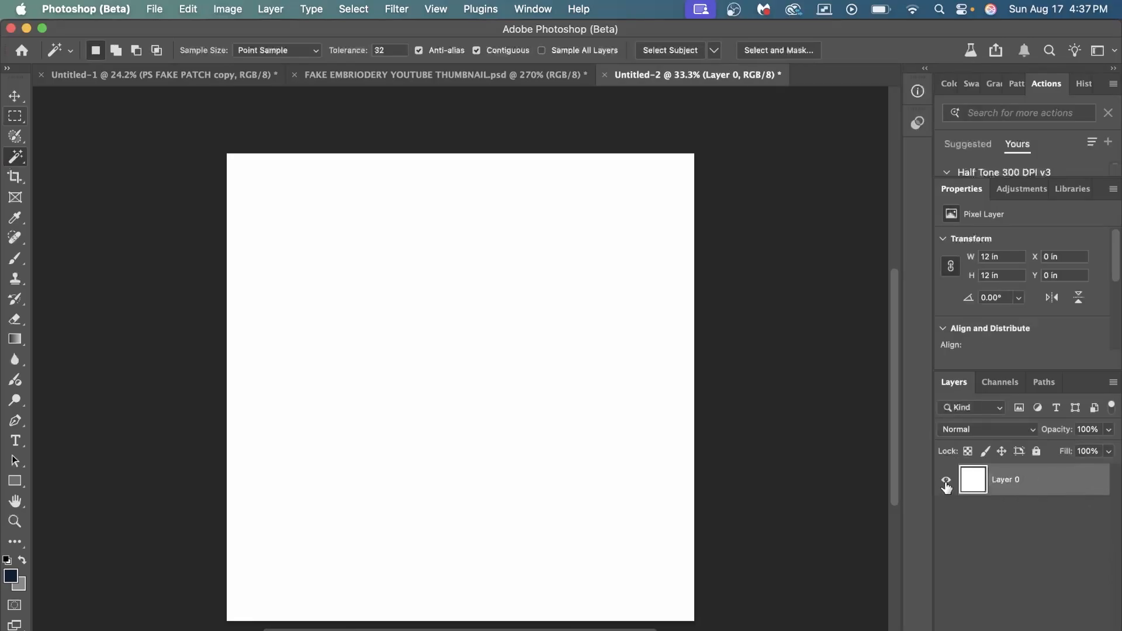
click(946, 481)
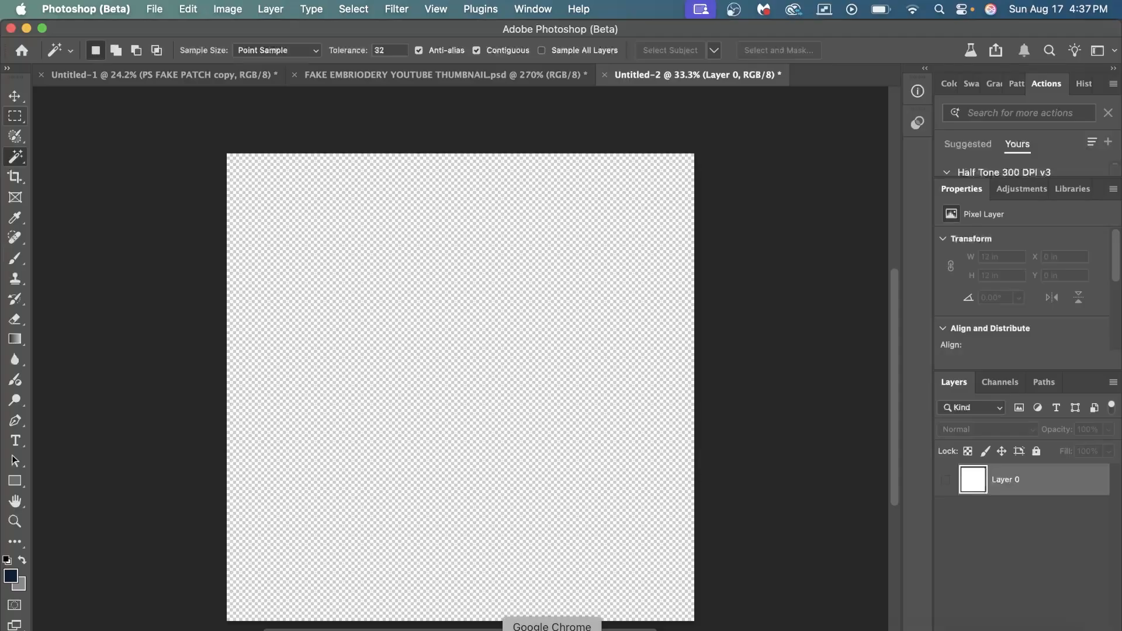
Step: Copy the Ps logo group from Illustrator and place it in the new Photoshop document as a Smart Object
click(476, 627)
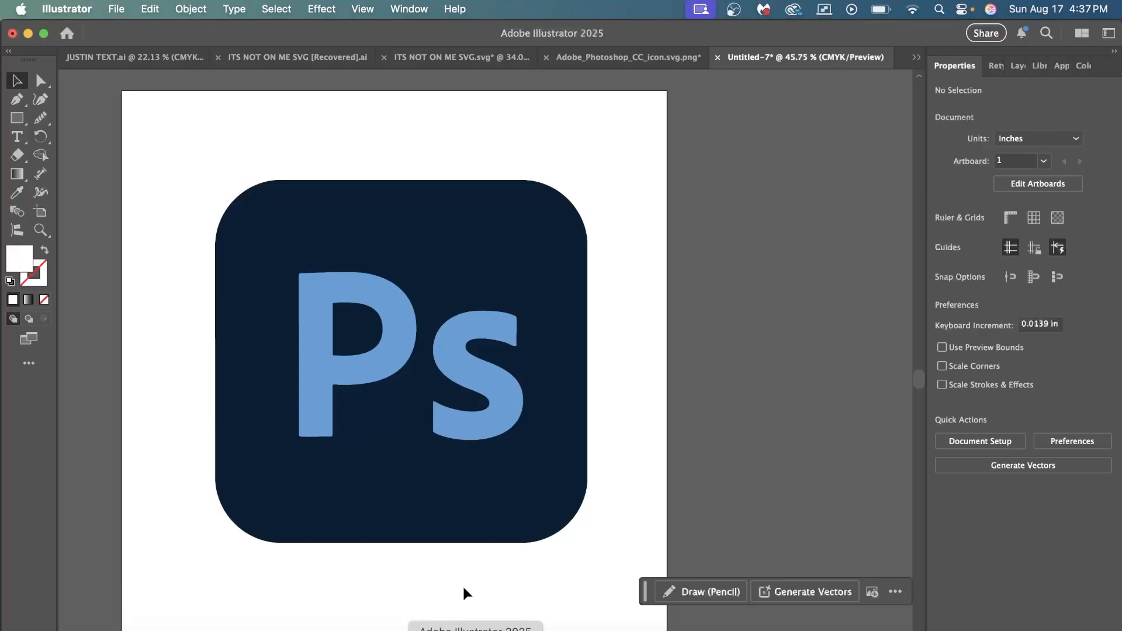
click(409, 212)
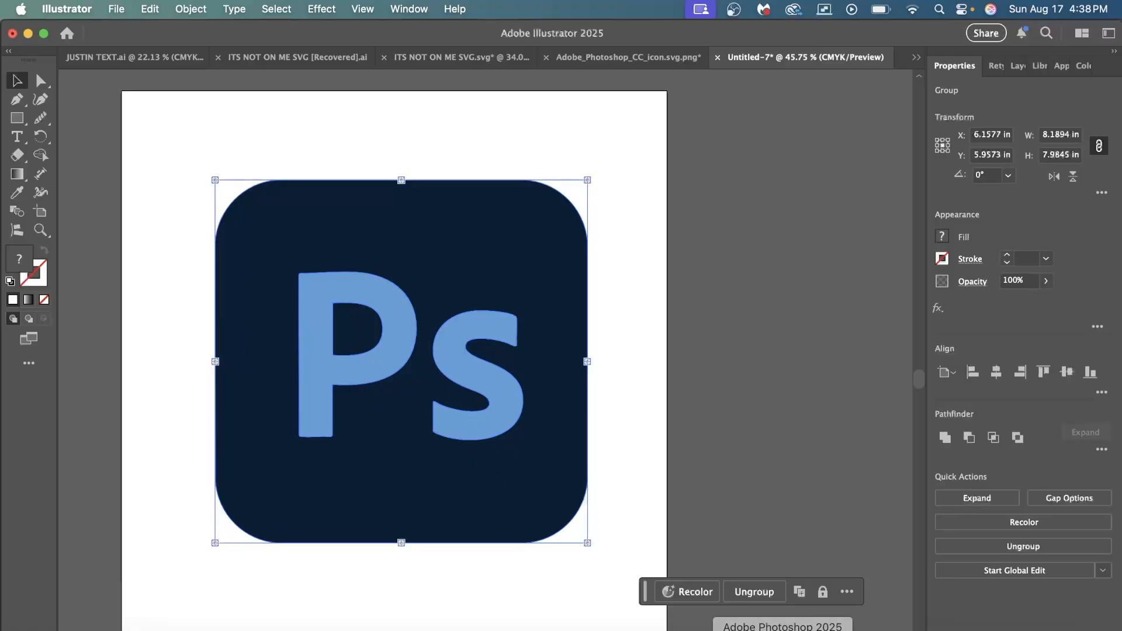
click(629, 630)
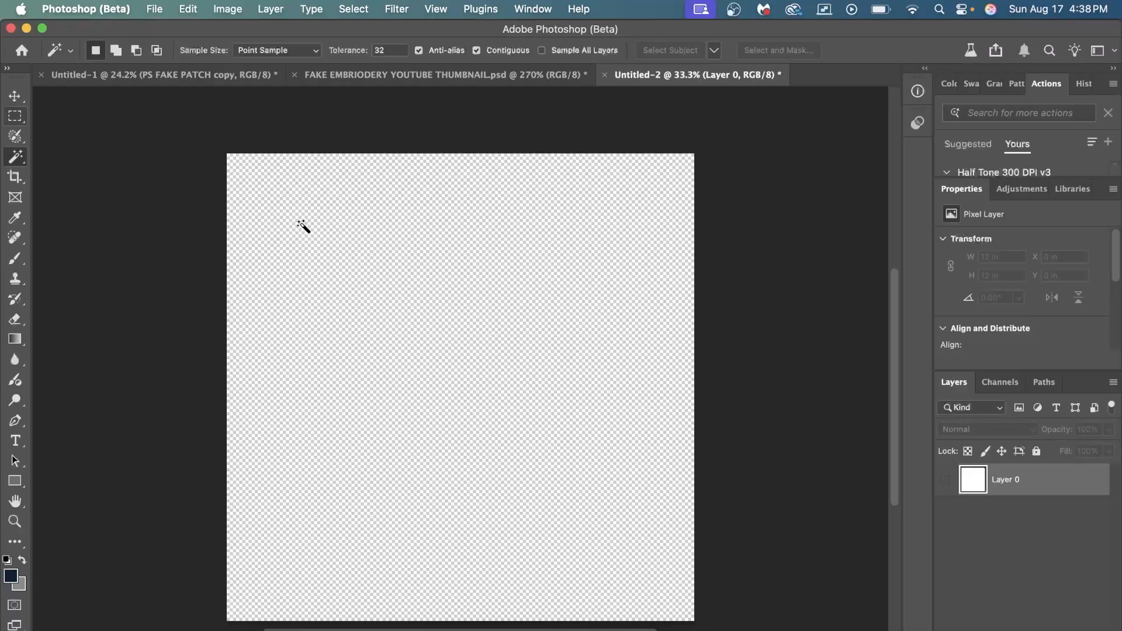
key(super+v)
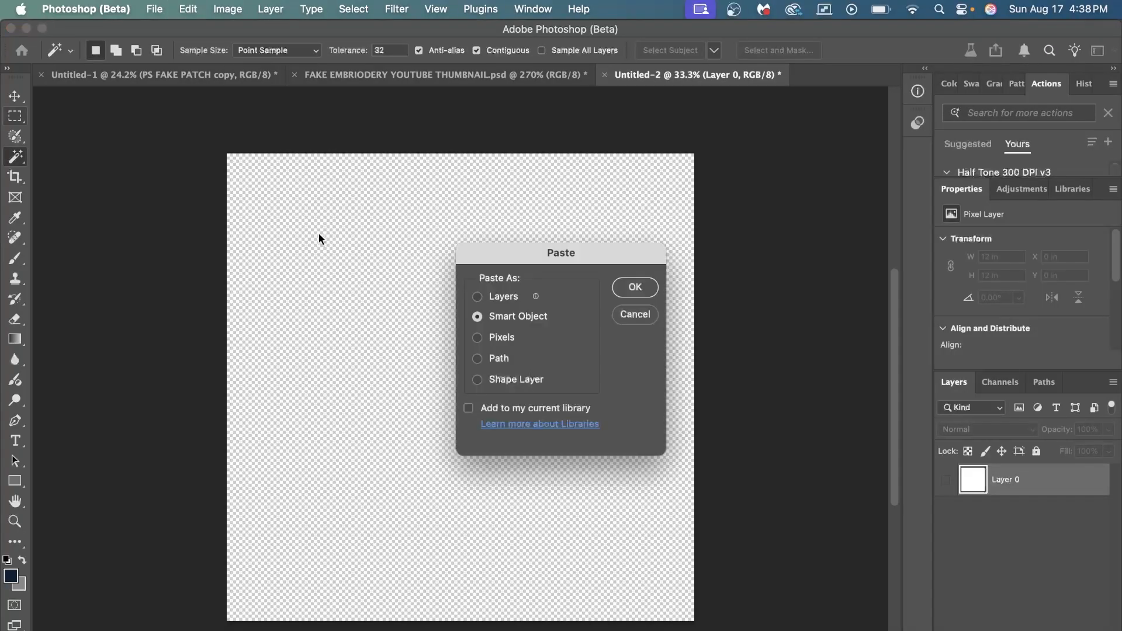
click(640, 292)
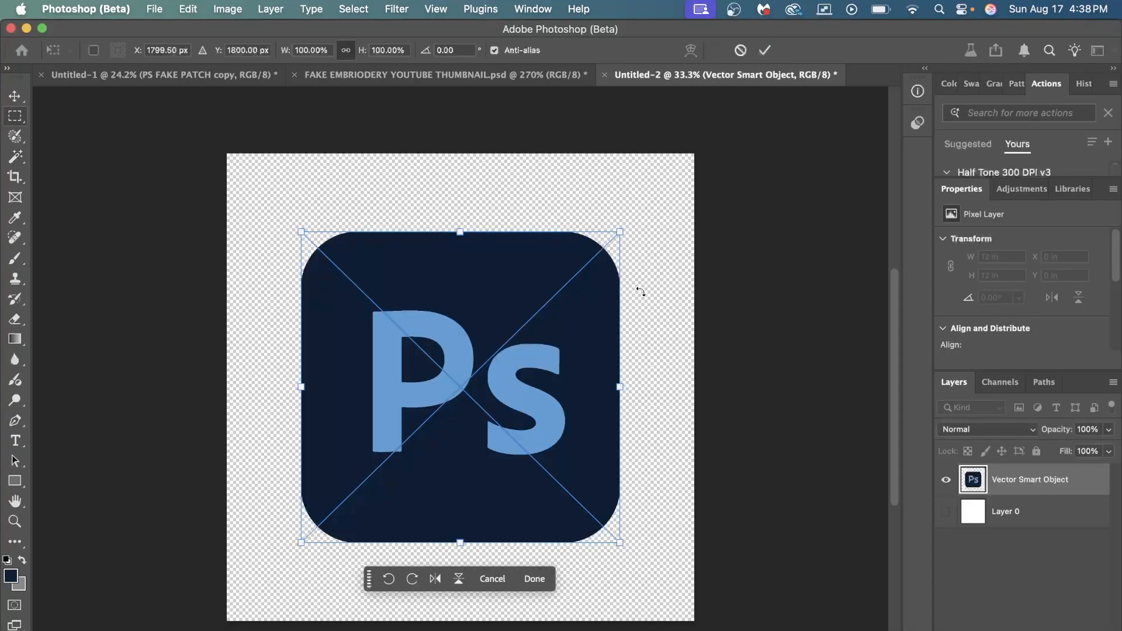
click(767, 49)
key(w)
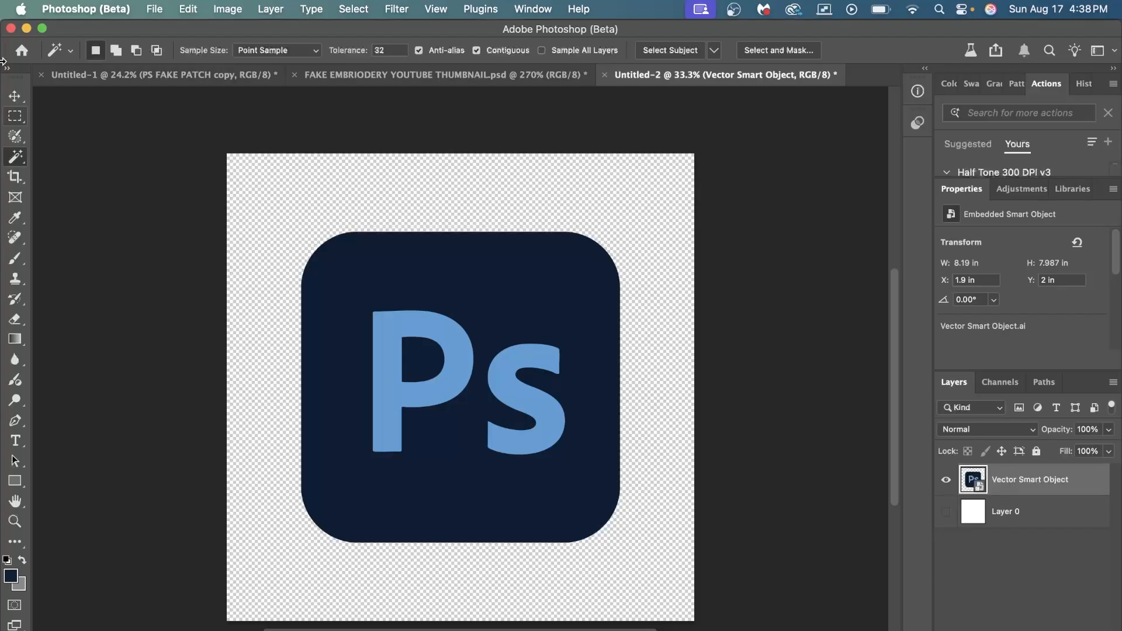
Step: Apply the Embroidery parametric filter to the Ps logo and move its properties clear of the artwork
click(14, 96)
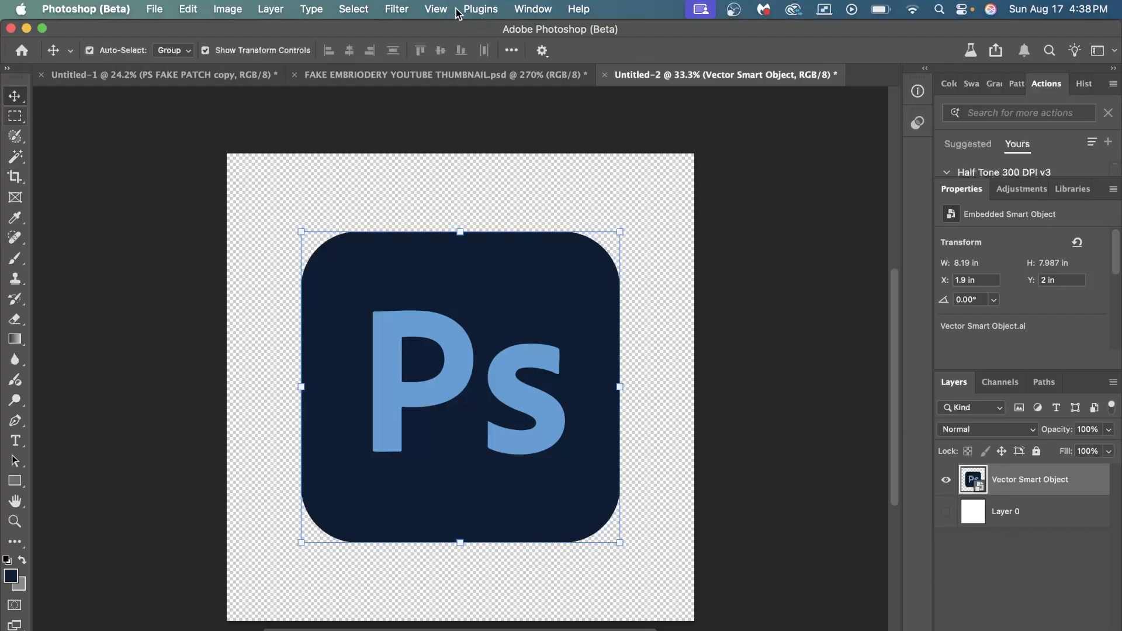
click(478, 11)
mouse_move(397, 9)
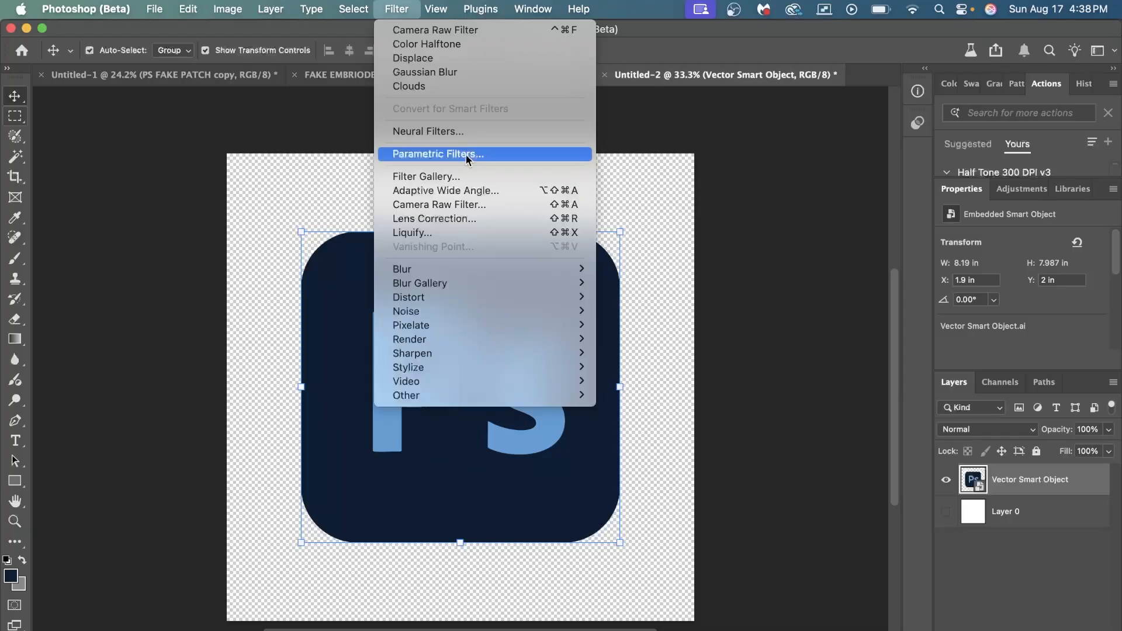
click(465, 154)
click(729, 319)
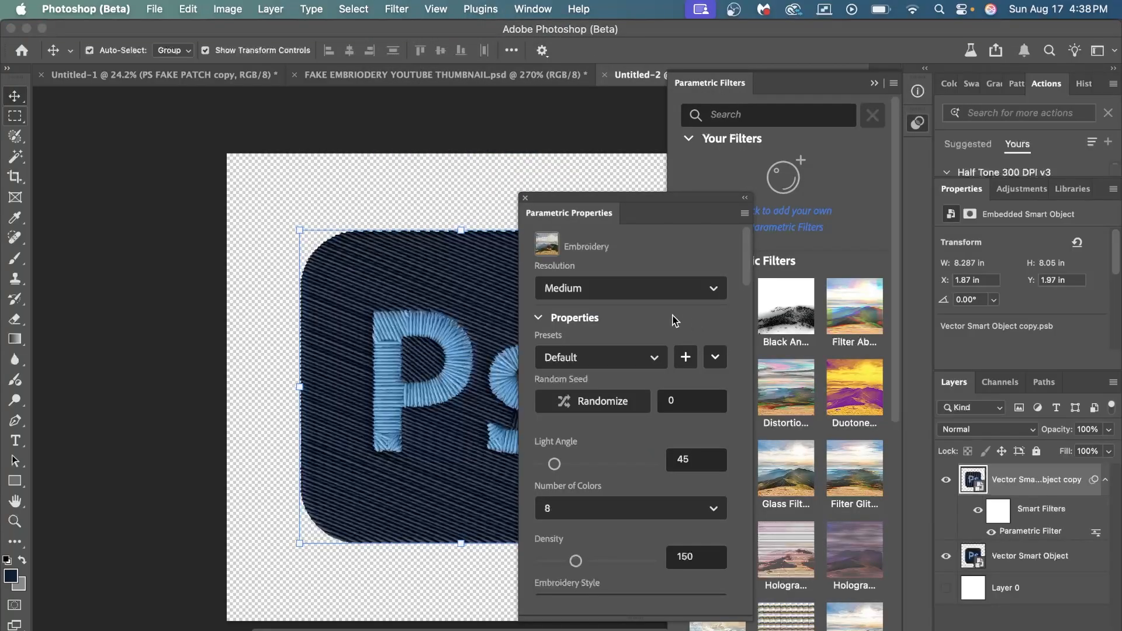
drag(643, 201, 858, 137)
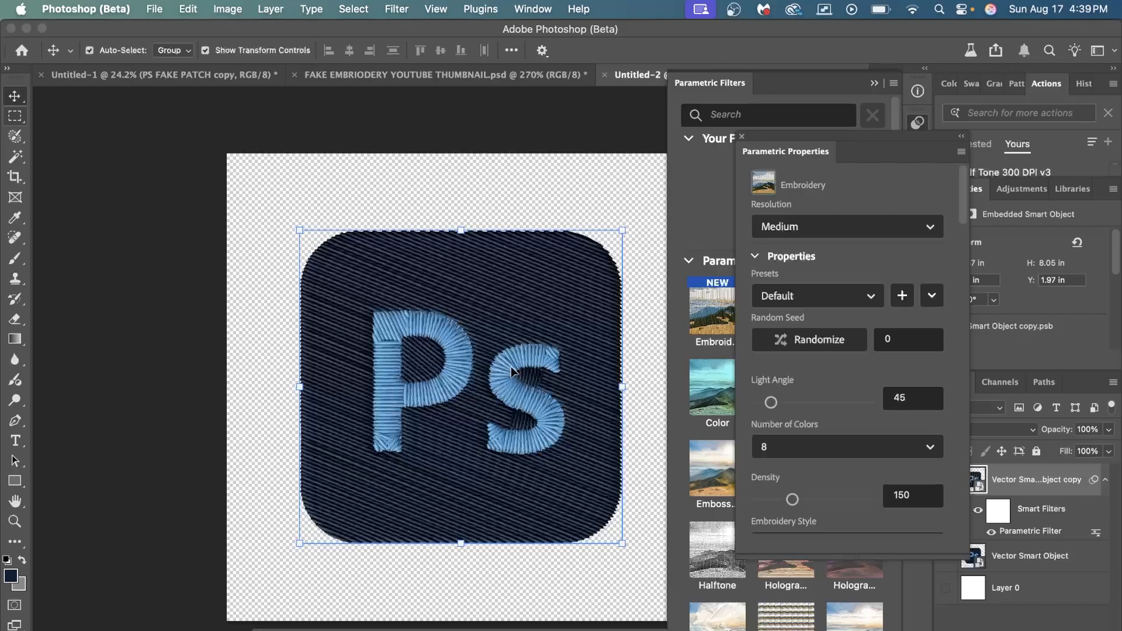
Step: Set the Embroidery filter's number of colors to 2
scroll(799, 380, down, 4)
scroll(799, 380, up, 2)
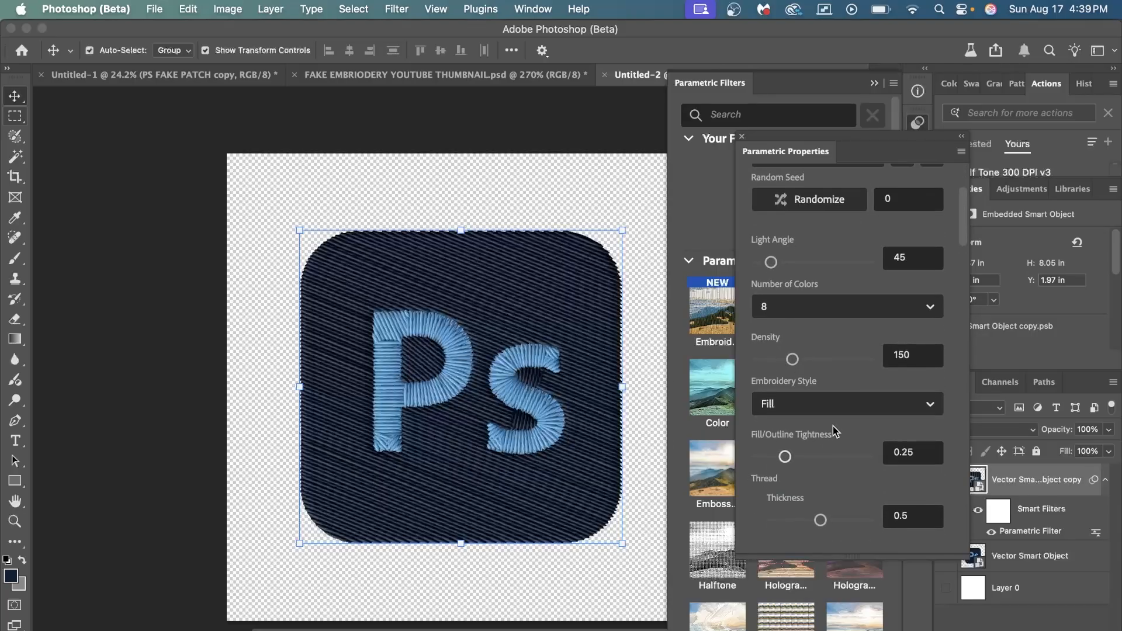
scroll(834, 431, up, 3)
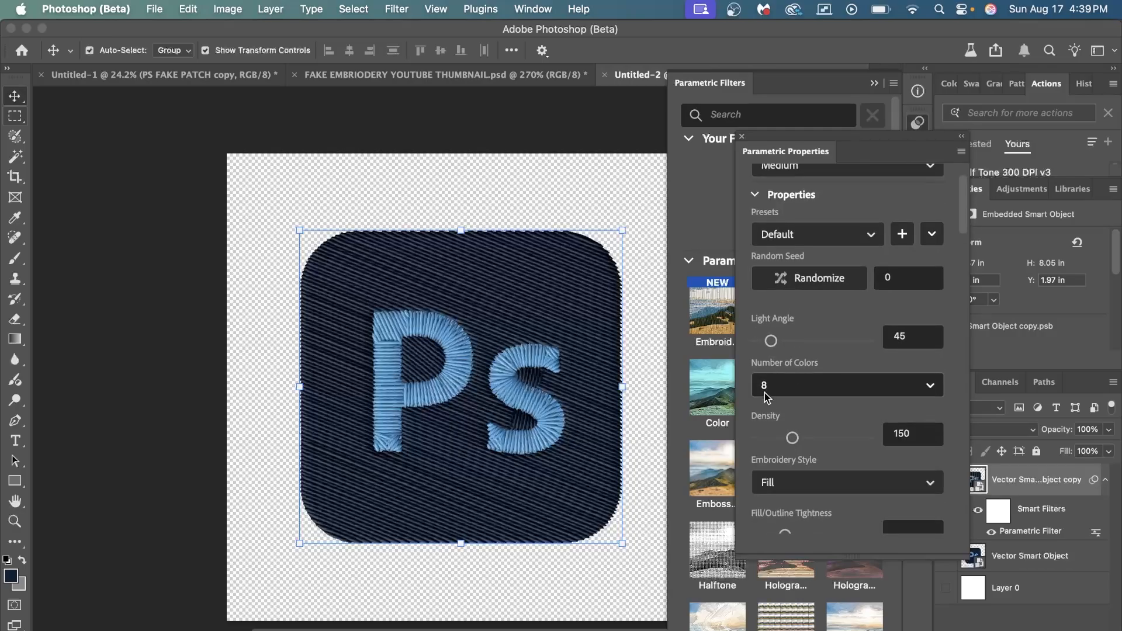
click(891, 390)
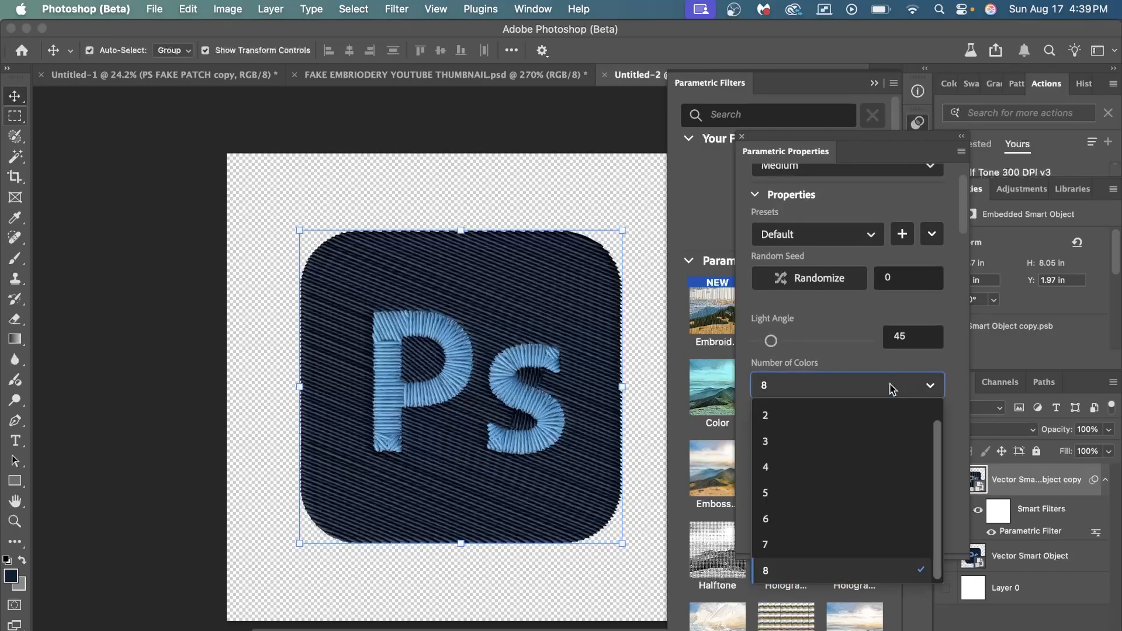
click(849, 422)
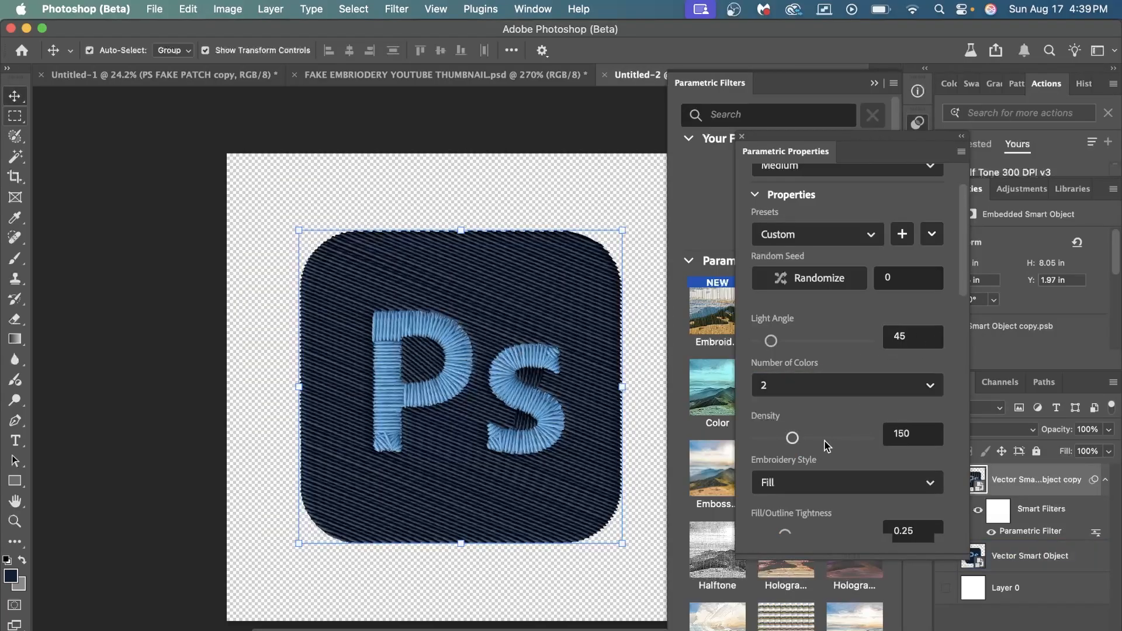
Step: Set the Embroidery filter's Fill/Outline Tightness to 2
scroll(818, 444, down, 1)
scroll(820, 446, down, 6)
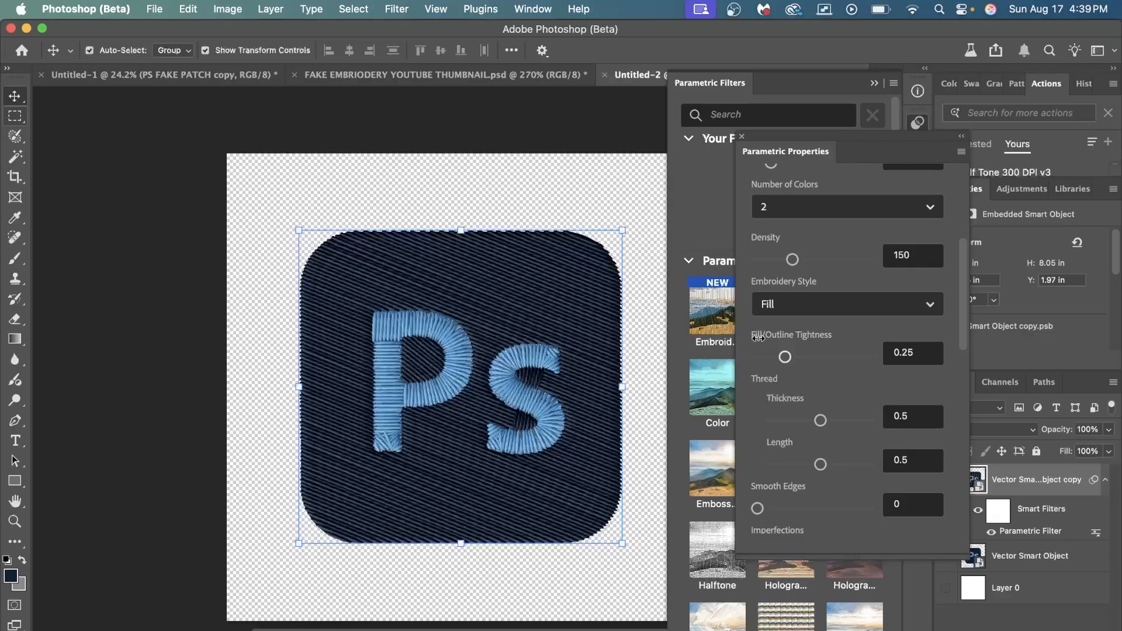
drag(785, 357, 877, 359)
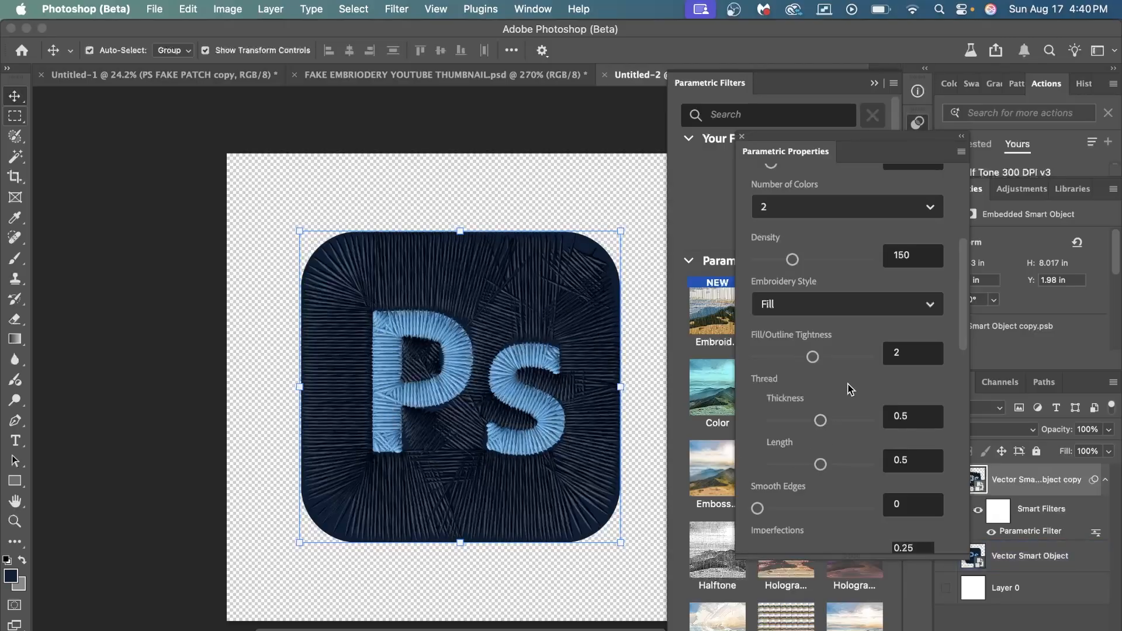
Step: Examine the stitched Ps logo up close alongside the remaining Embroidery filter properties
scroll(832, 389, down, 2)
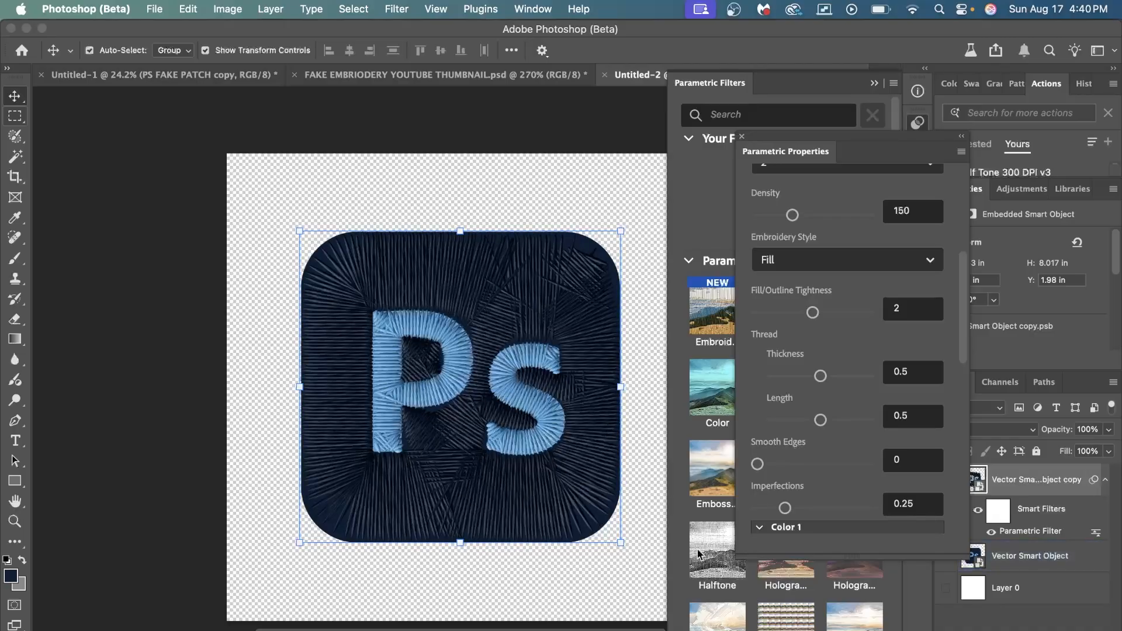
click(954, 567)
drag(870, 140, 783, 98)
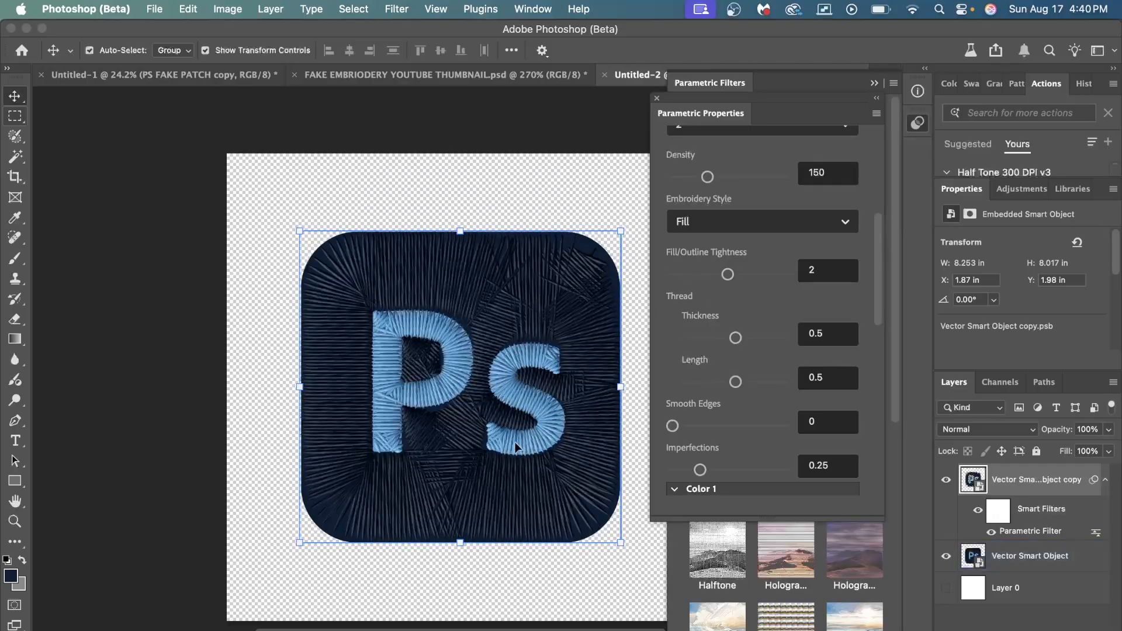
drag(1030, 531, 451, 306)
scroll(482, 357, down, 2)
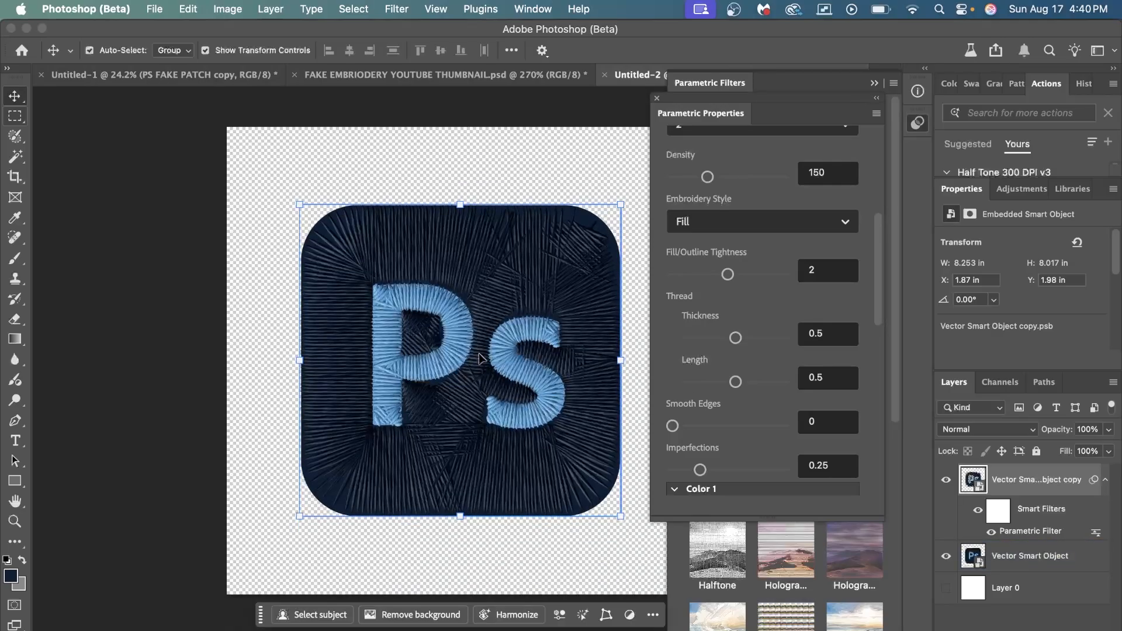
scroll(486, 352, up, 4)
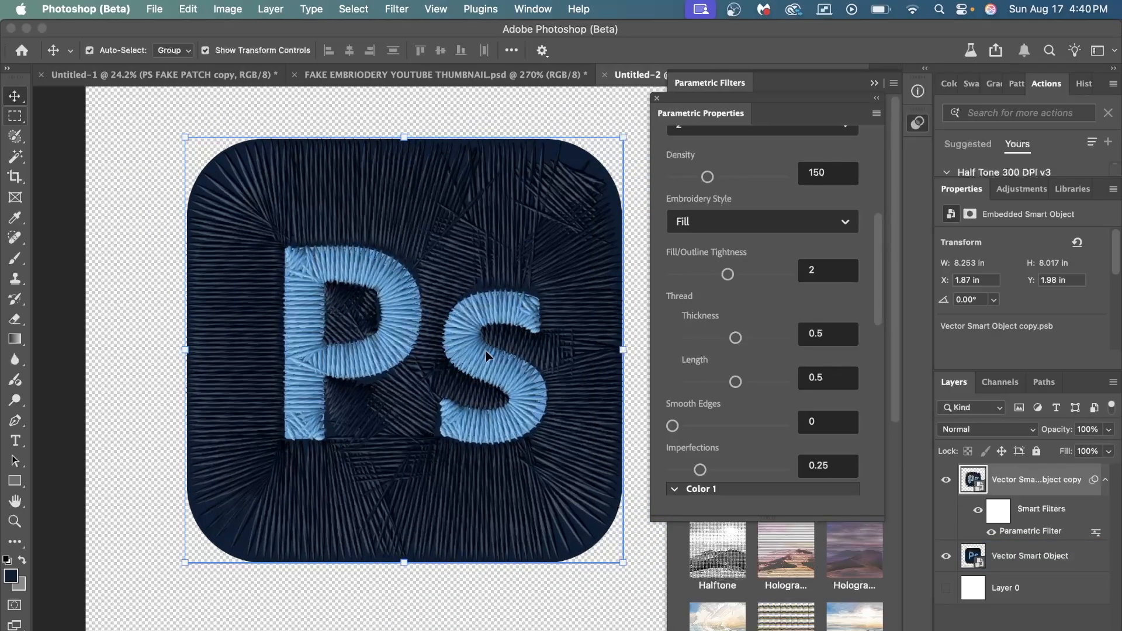
scroll(486, 350, right, 1)
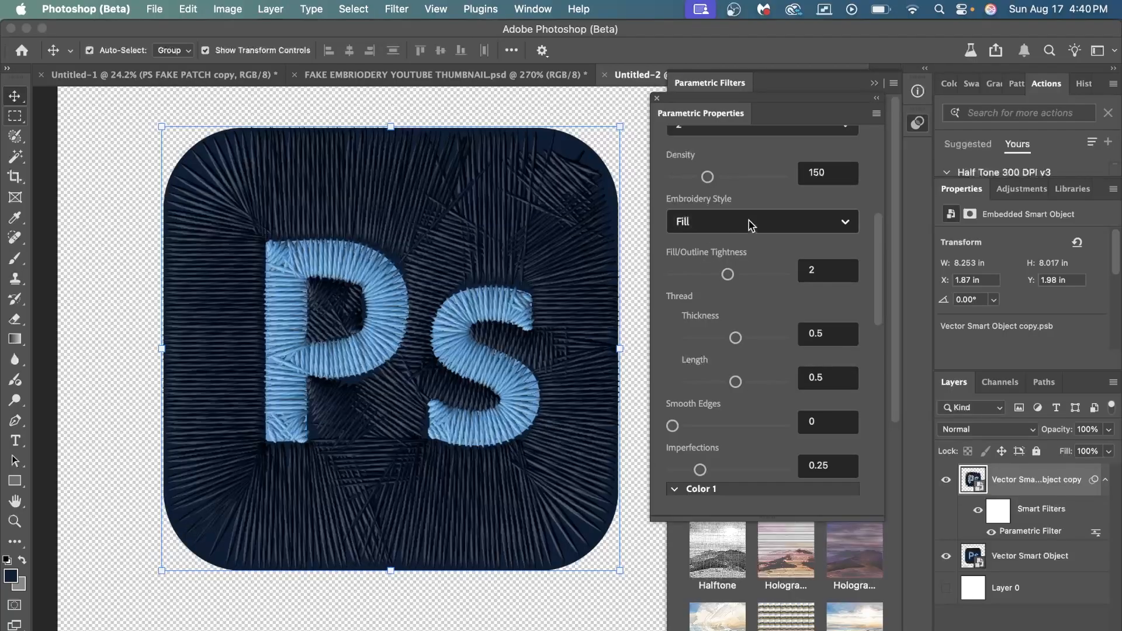
scroll(754, 246, up, 2)
scroll(803, 311, down, 3)
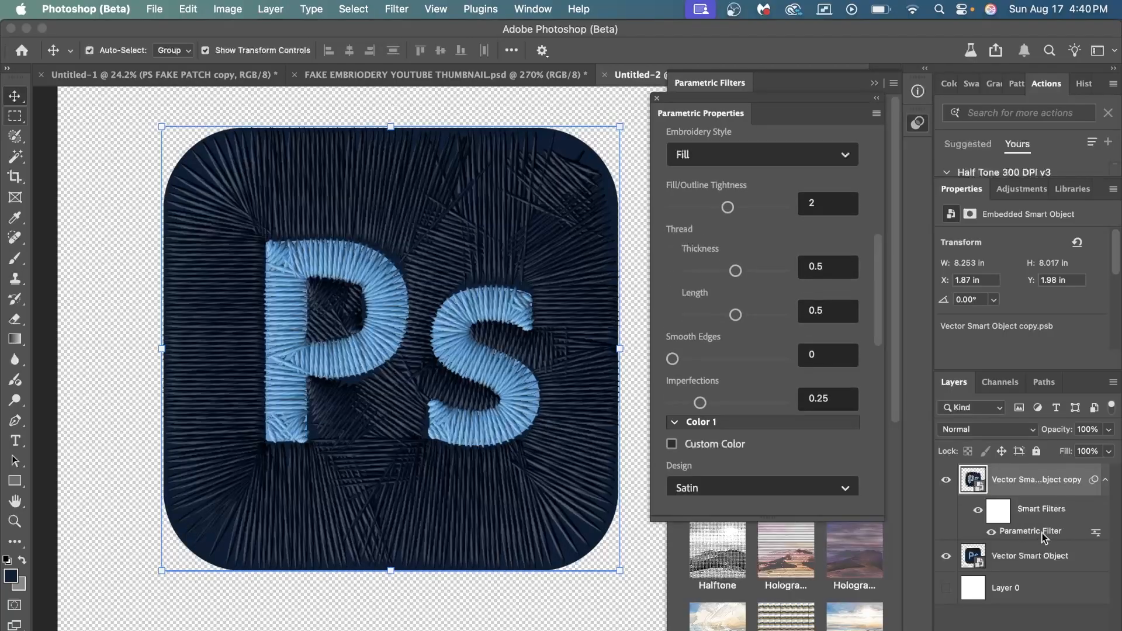
Step: Delete the Parametric Filter from the Vector Smart Object copy layer
right_click(1044, 533)
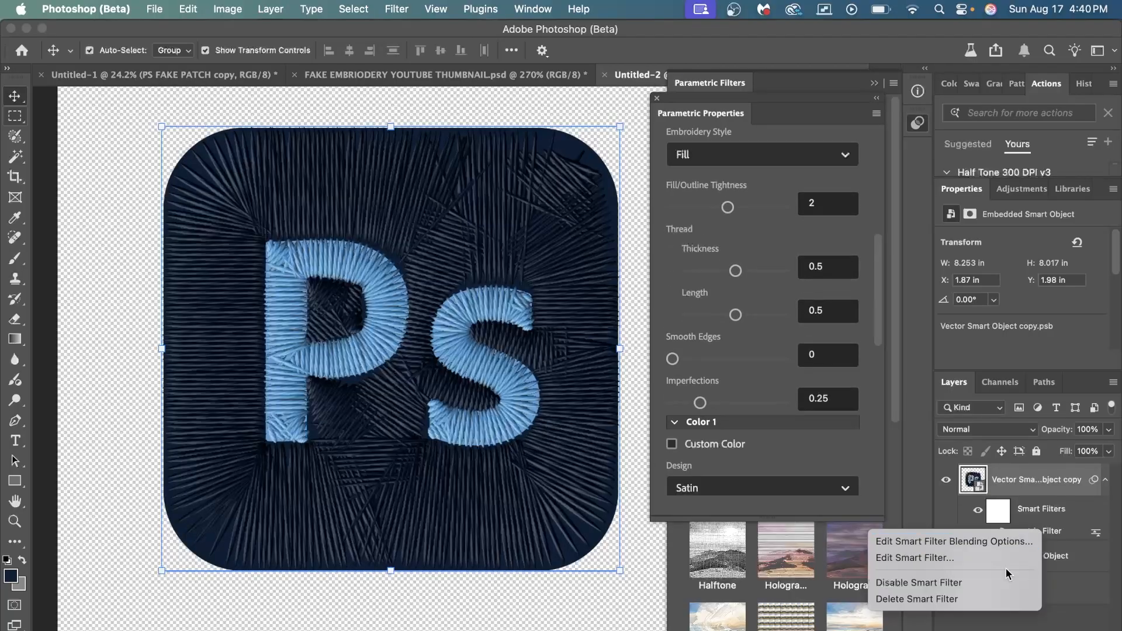
click(993, 600)
Step: Apply the Embroidery parametric filter at its default settings to the Vector Smart Object copy layer
click(354, 9)
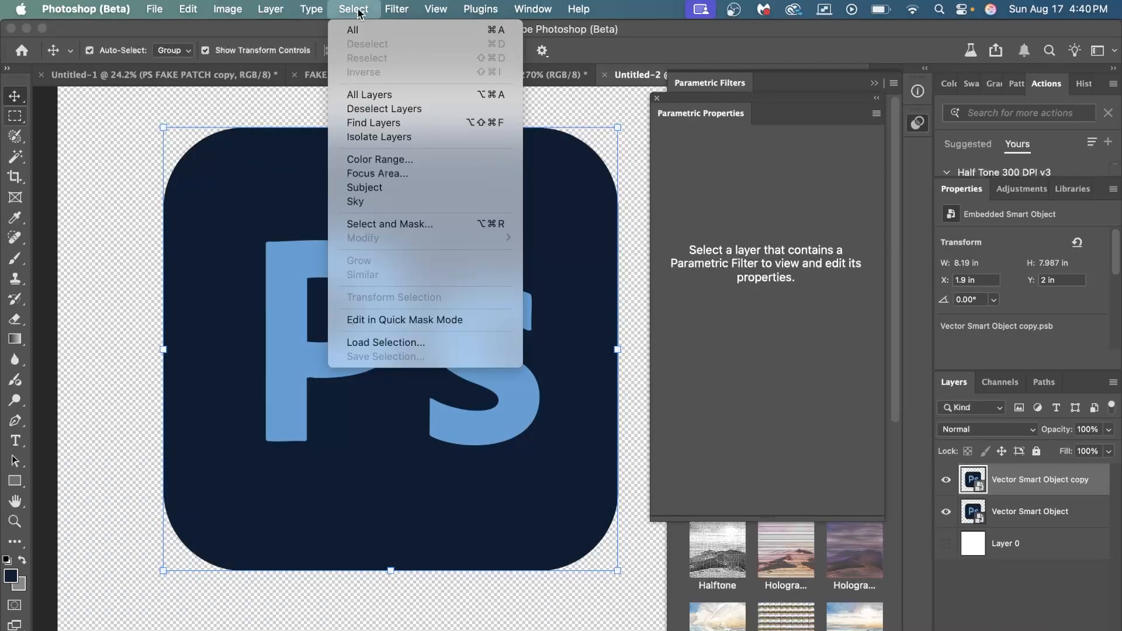
mouse_move(397, 9)
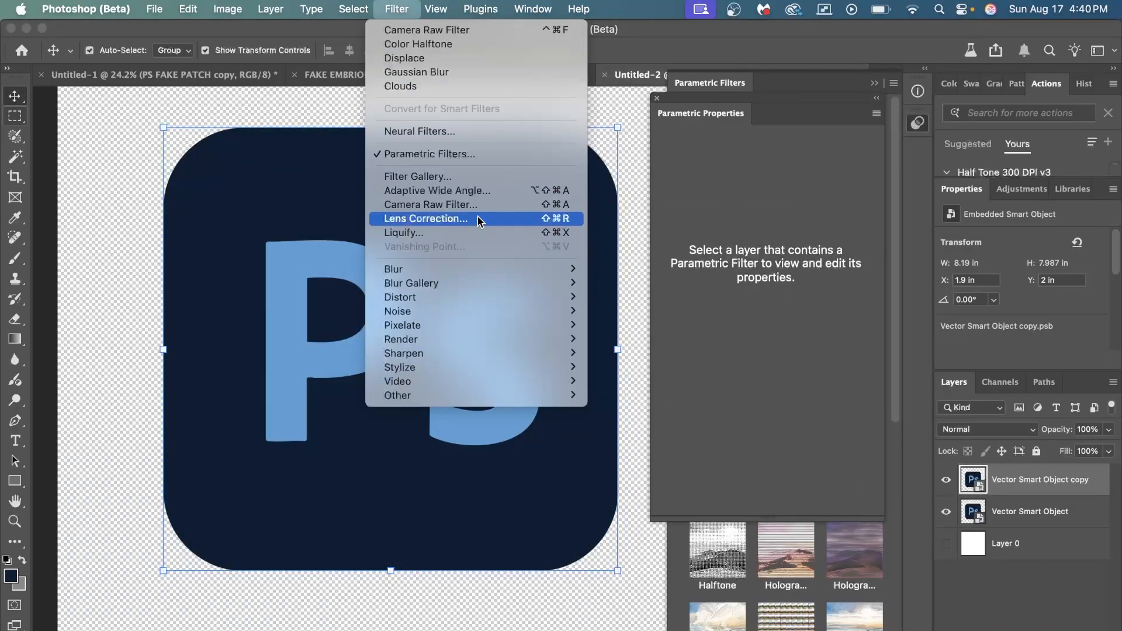
click(505, 154)
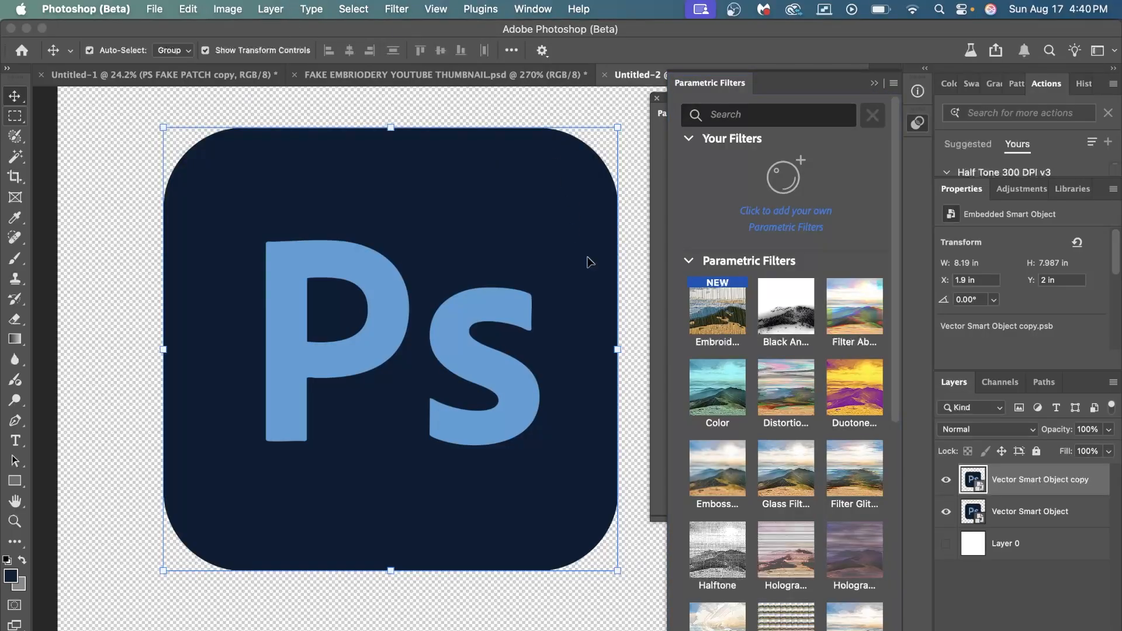
click(709, 316)
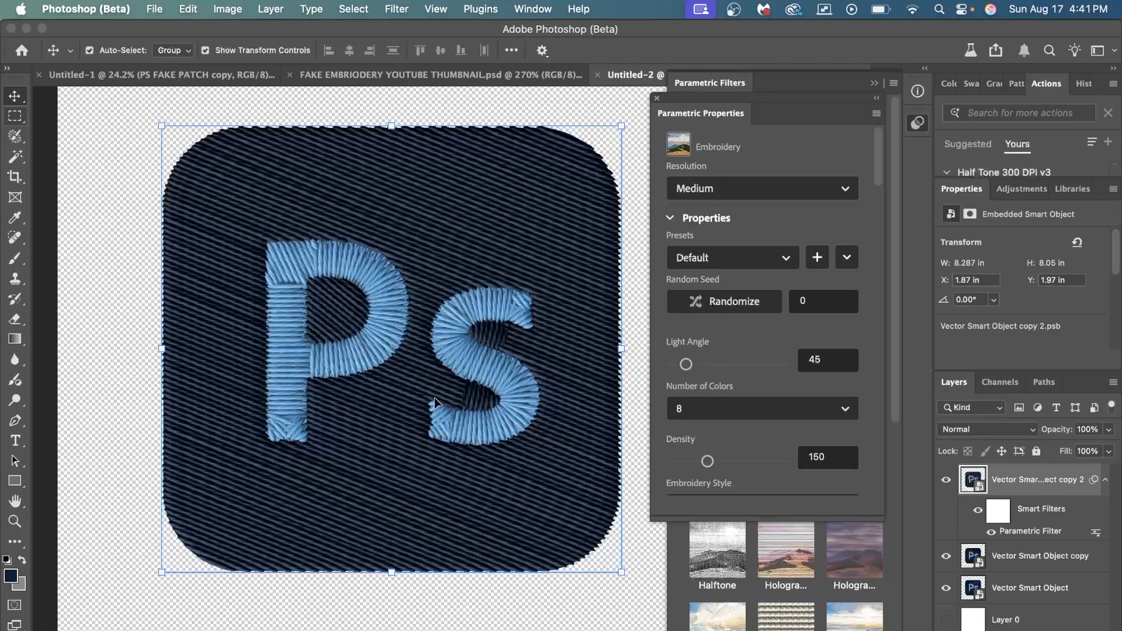
Step: Delete the unfiltered Vector Smart Object copy layer beneath the embroidered one
click(1037, 590)
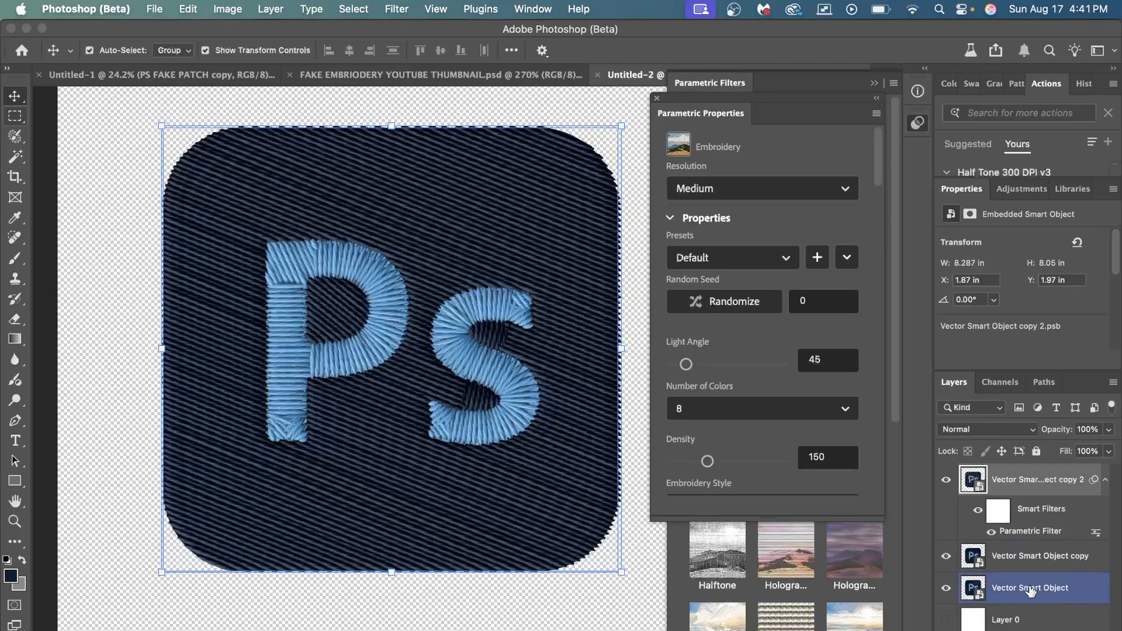
click(1049, 561)
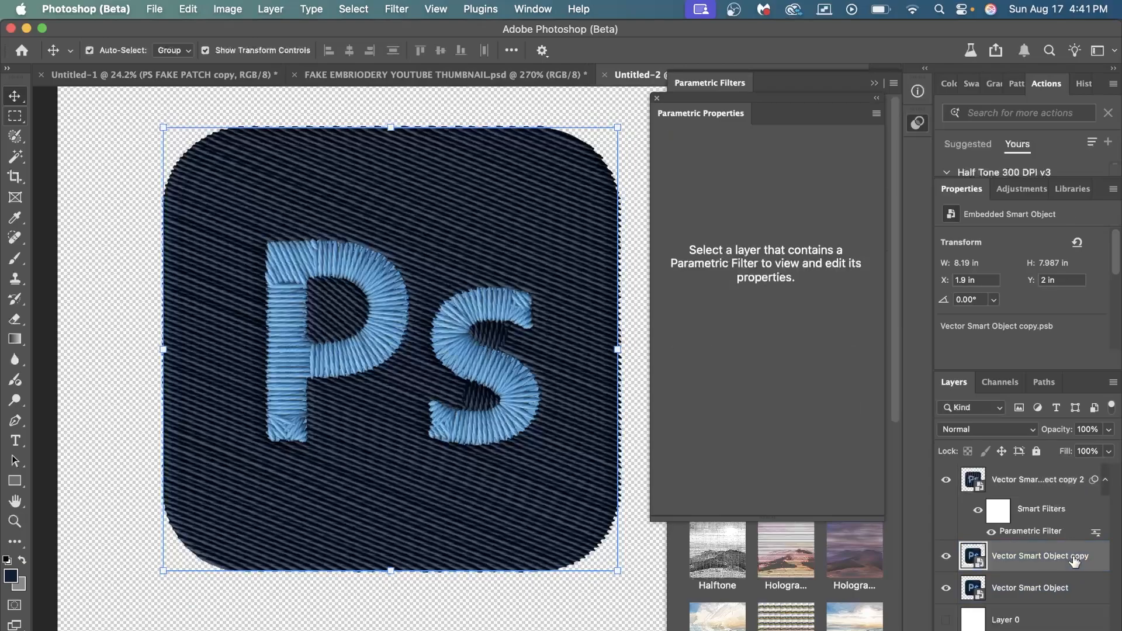
key(Delete)
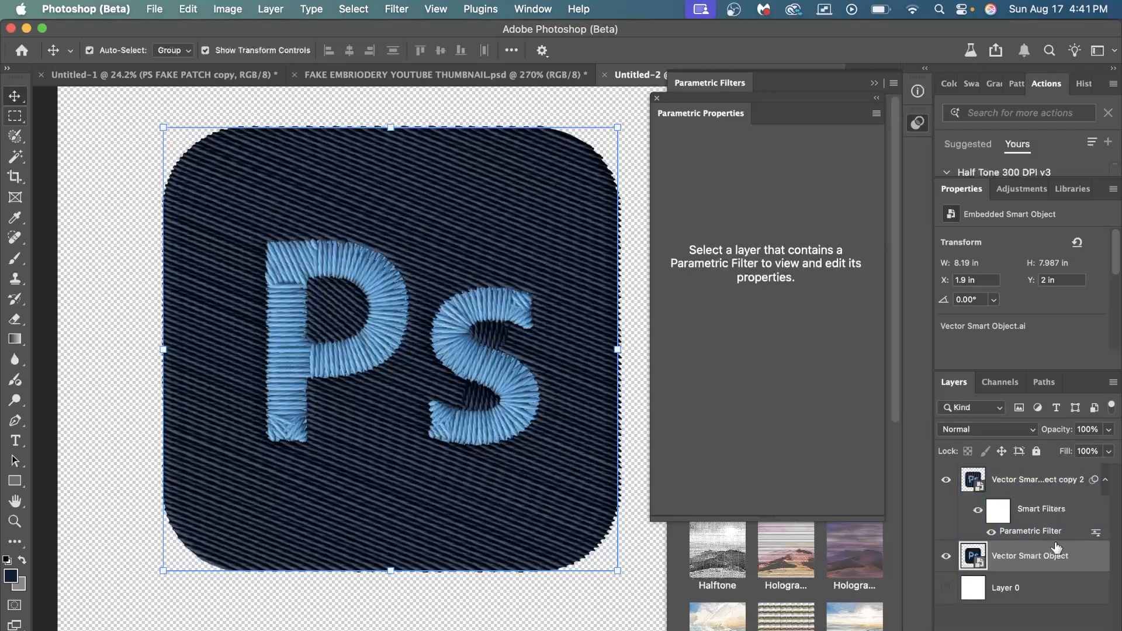
Step: Hide the original Vector Smart Object layer and show the white Layer 0 behind the embroidery
mouse_move(956, 561)
mouse_down()
mouse_move(945, 487)
mouse_move(951, 564)
mouse_up()
click(947, 560)
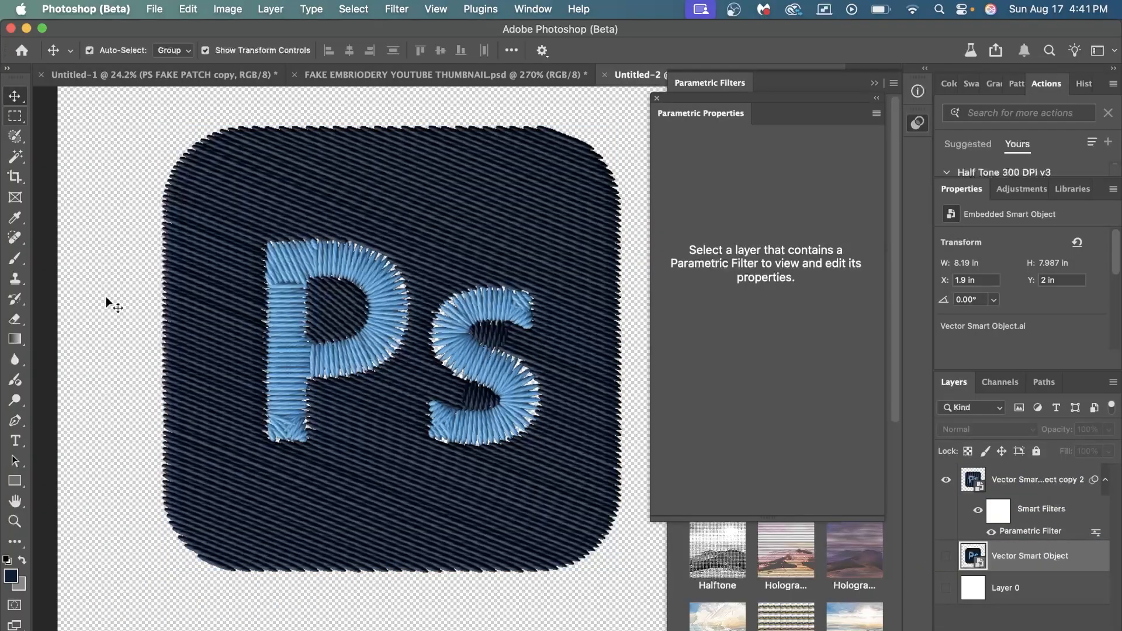
click(947, 589)
click(284, 330)
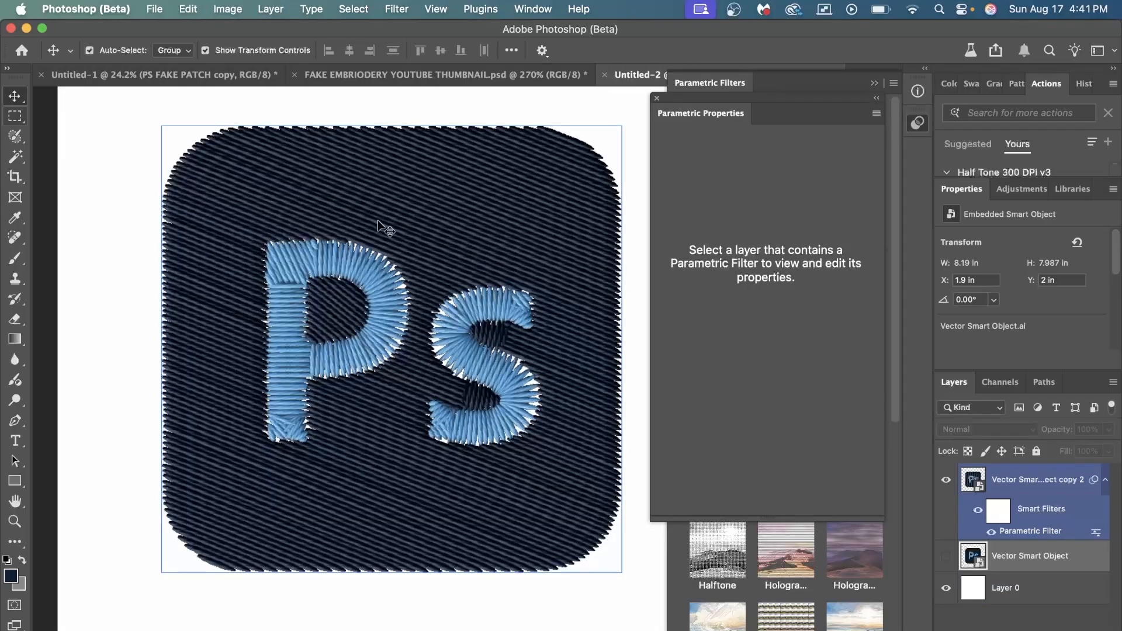
Step: Inspect the edges of the stitched letters up close and compare them with the original Vector Smart Object layer shown and hidden
scroll(421, 278, up, 5)
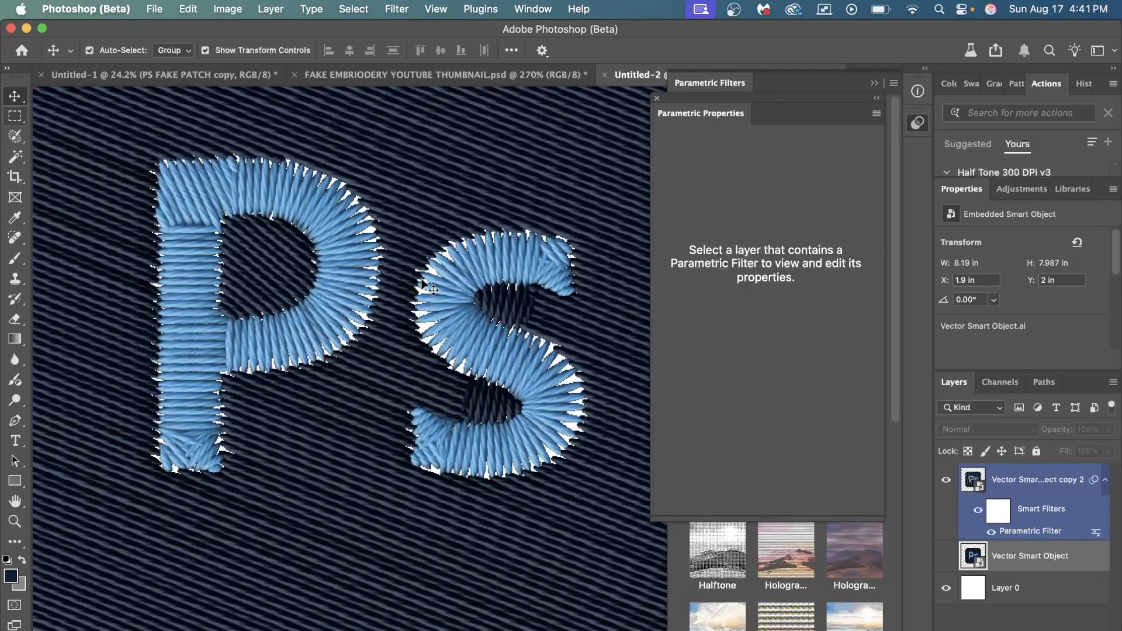
scroll(421, 278, up, 3)
scroll(421, 278, left, 4)
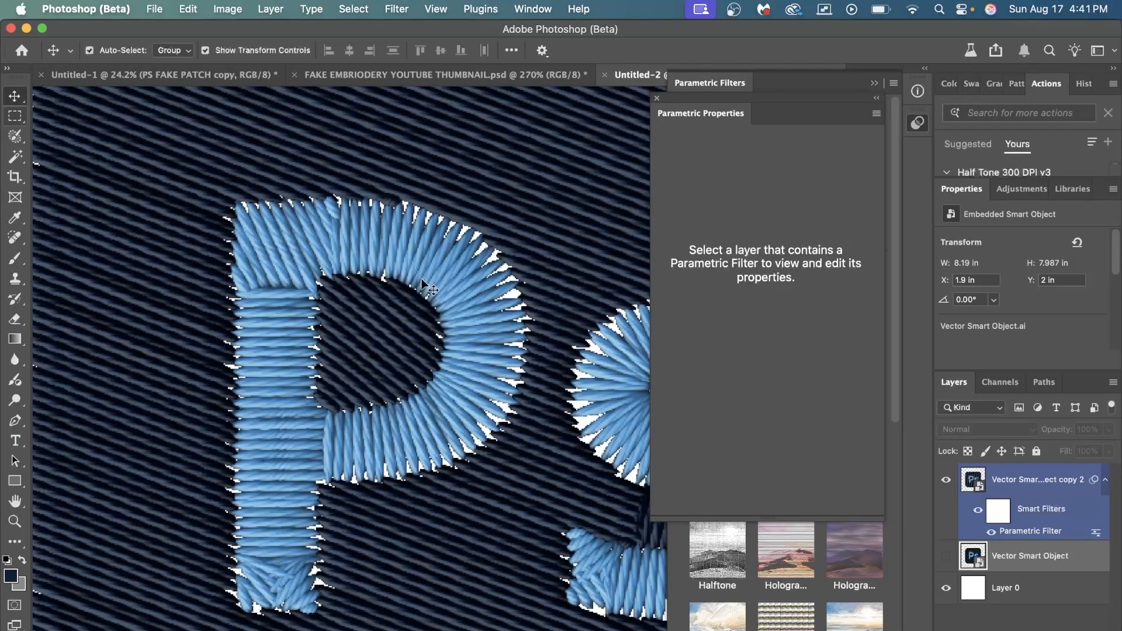
scroll(422, 280, down, 6)
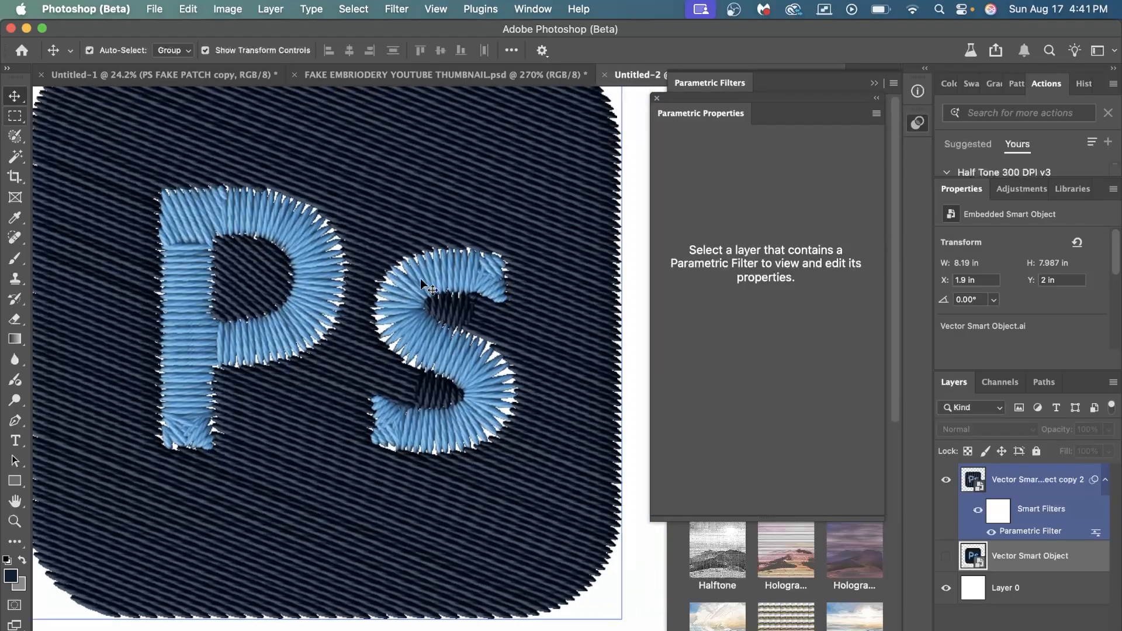
scroll(421, 279, down, 3)
scroll(420, 279, up, 2)
scroll(421, 279, down, 2)
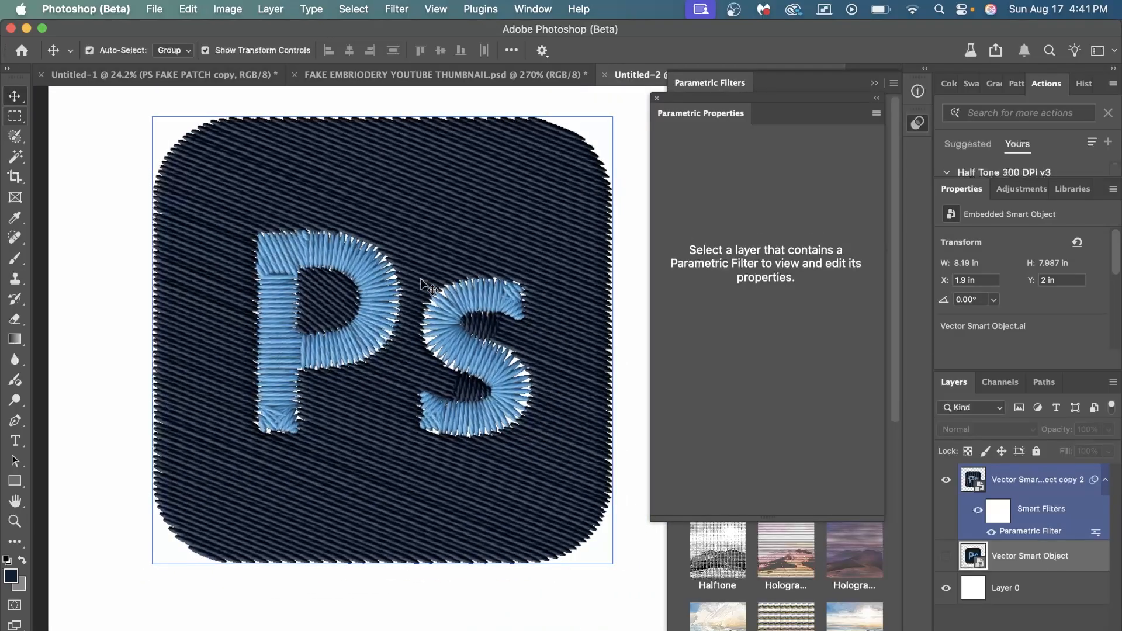
click(946, 556)
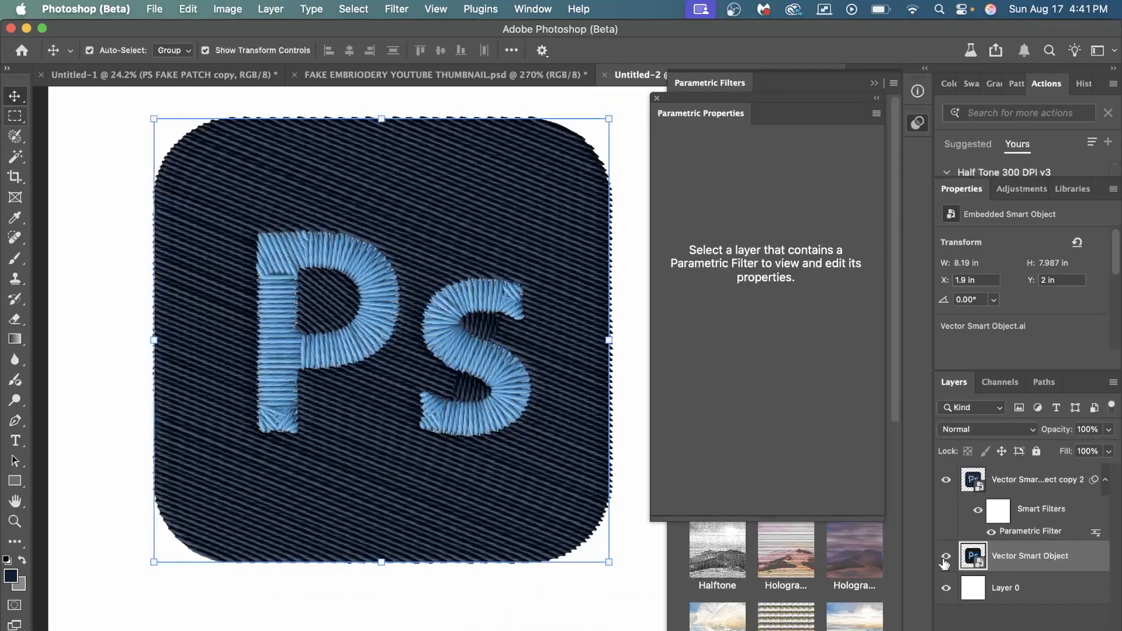
click(945, 559)
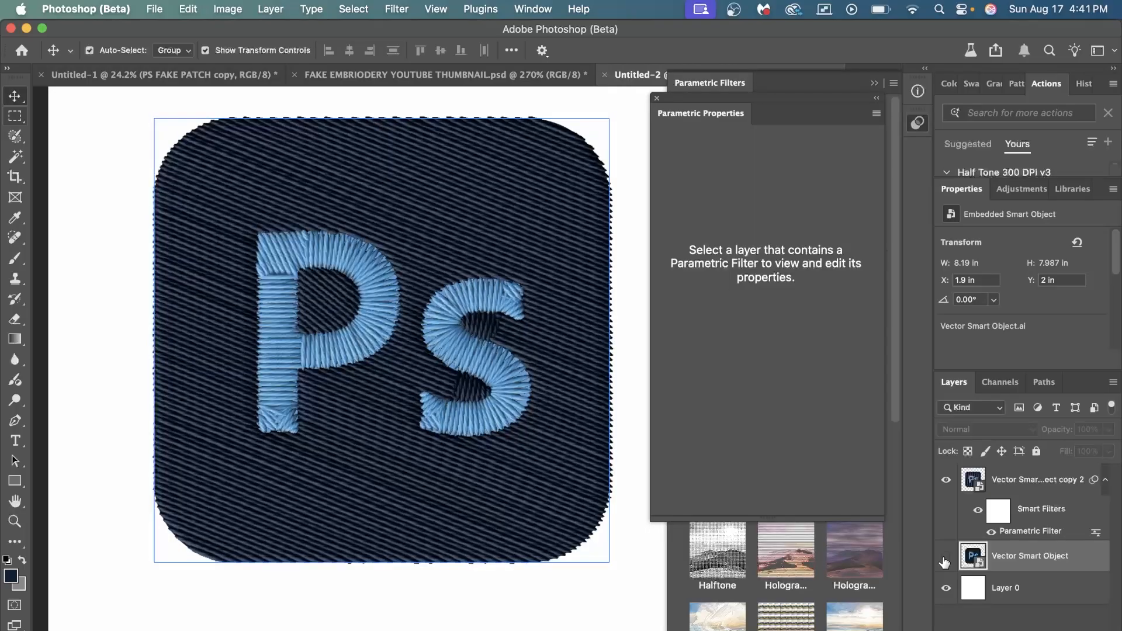
click(440, 485)
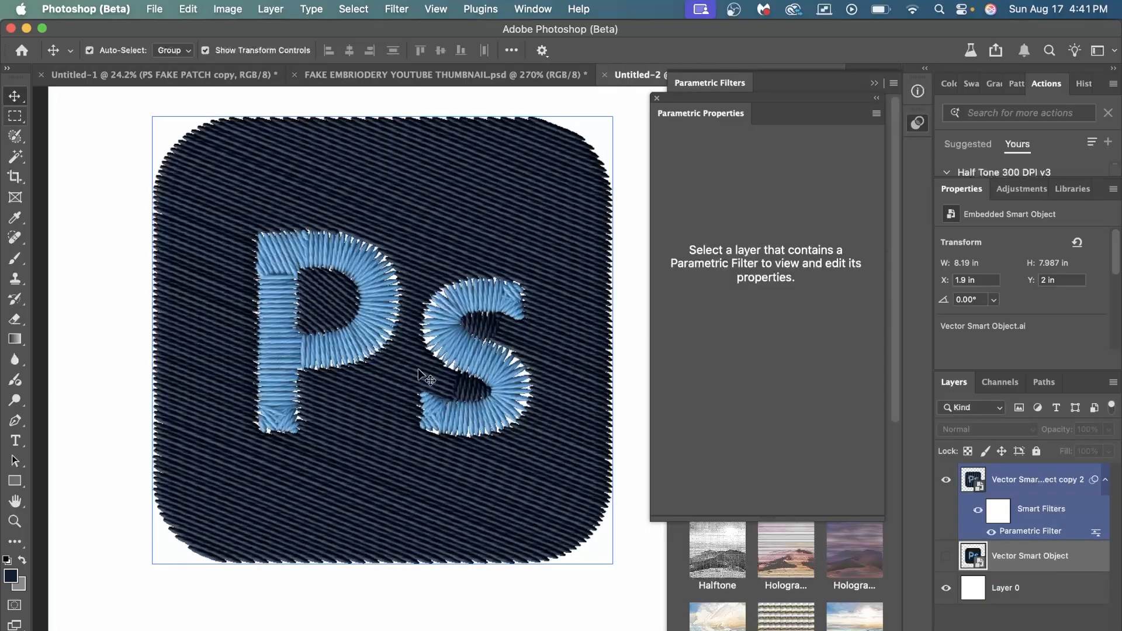
Step: Set the Embroidery filter's number of colors to 2 on the Vector Smart Object copy 2 layer
click(784, 77)
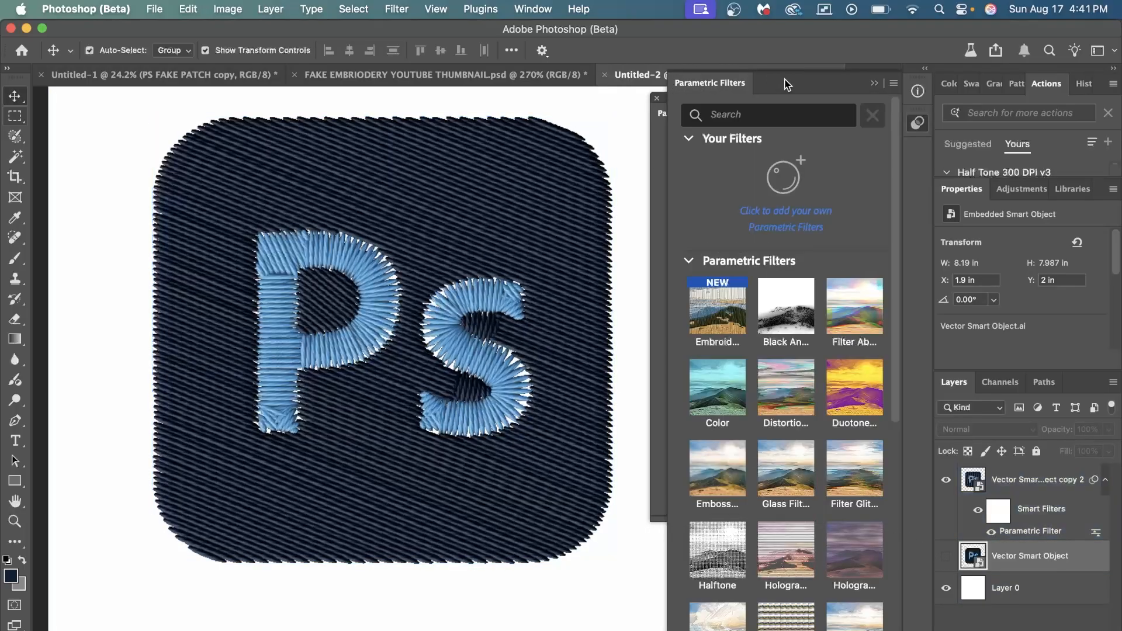
click(1043, 532)
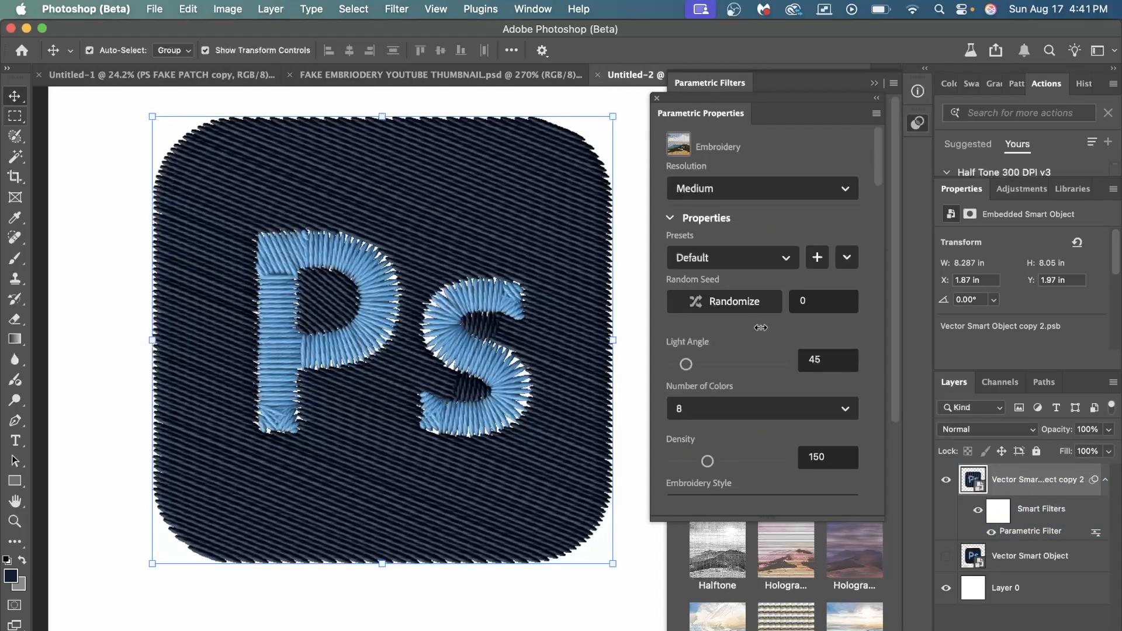
scroll(764, 342, down, 3)
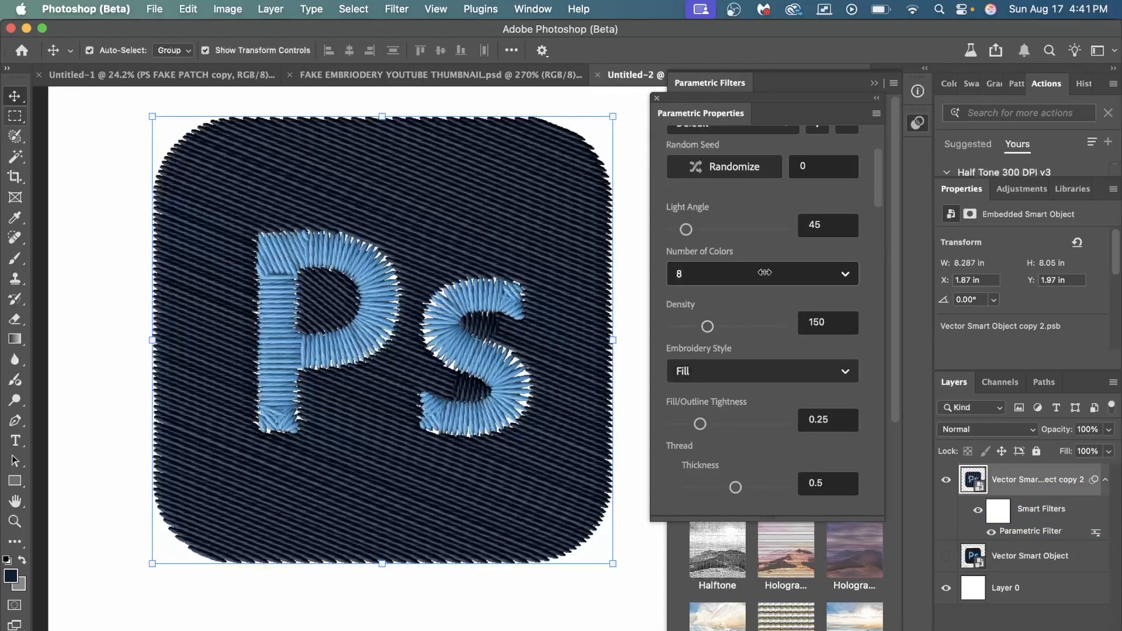
click(839, 281)
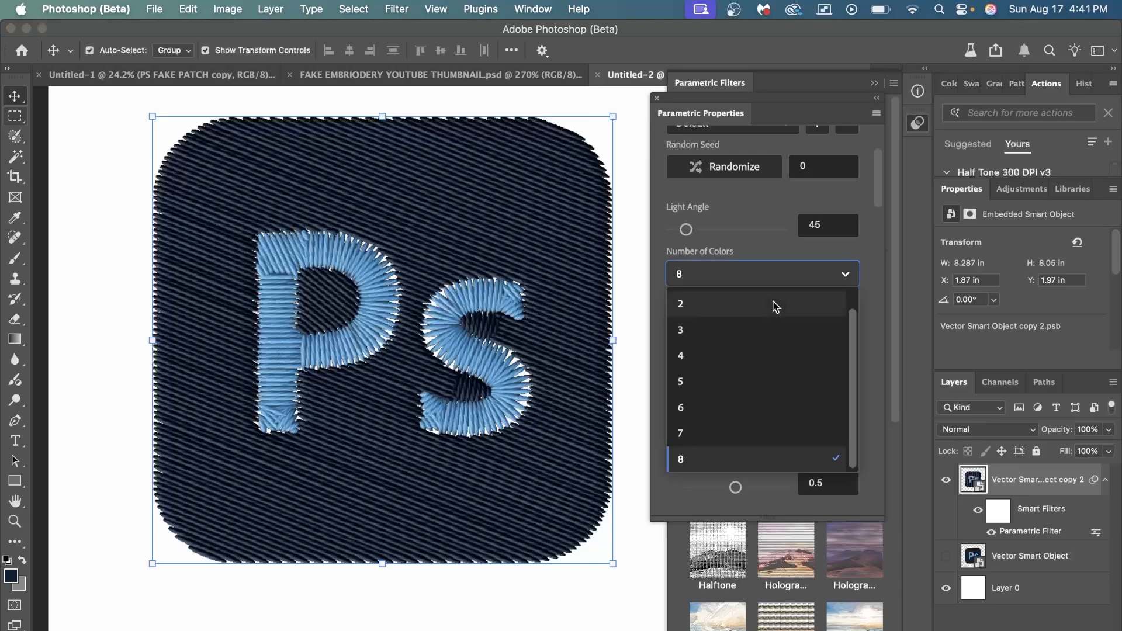
click(774, 303)
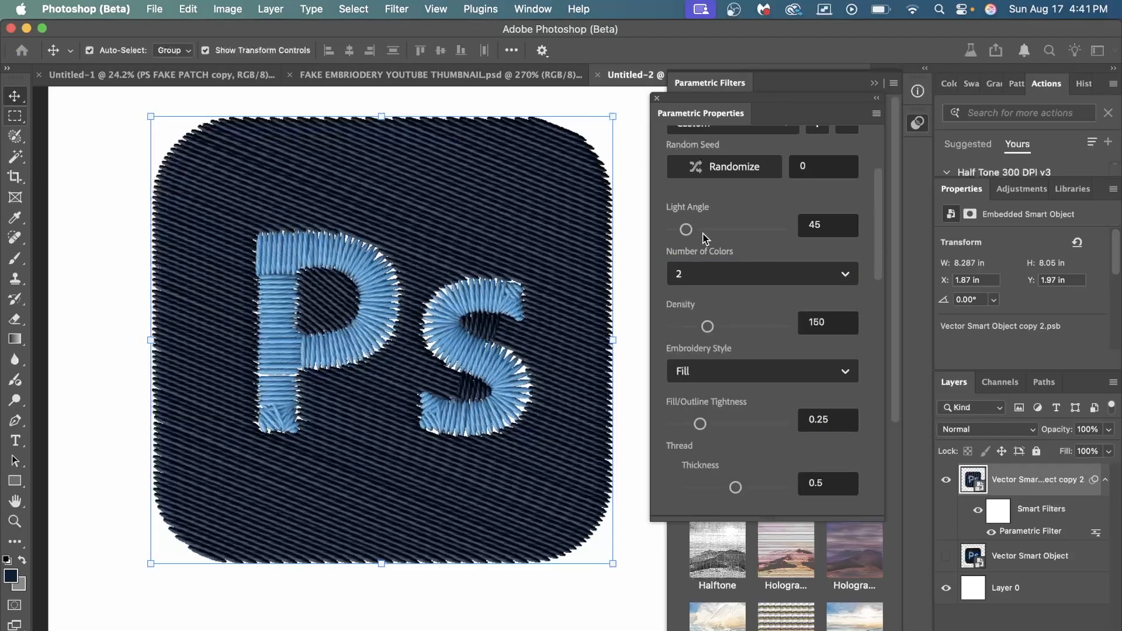
Step: Enable a custom color for Color 1 and set it to the dark navy foreground color, 0a1f35
scroll(757, 359, down, 5)
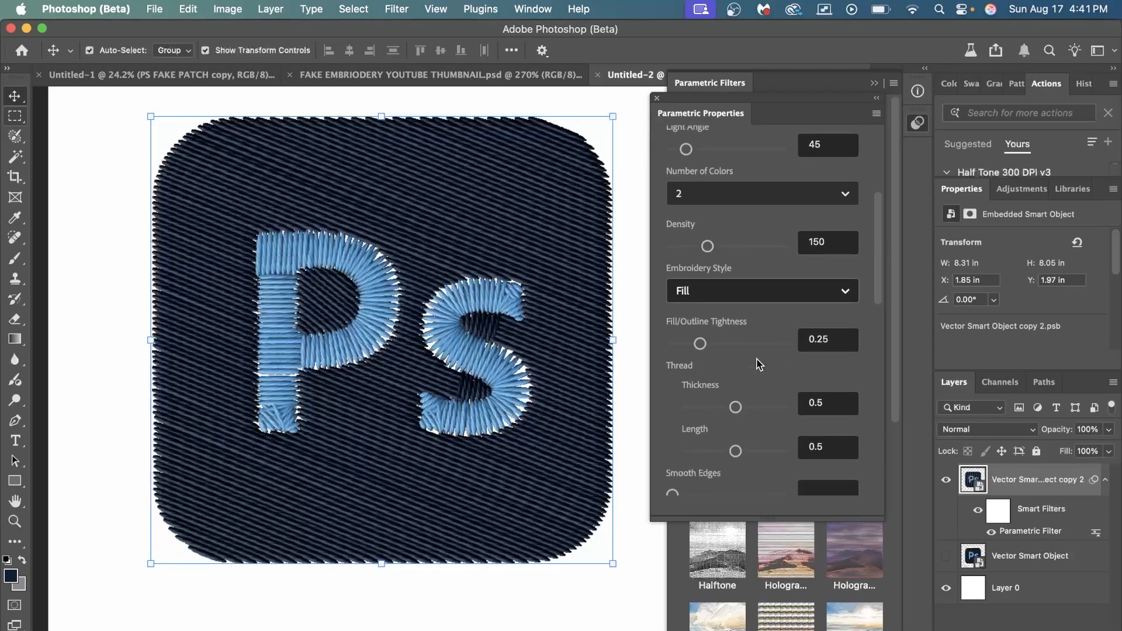
scroll(758, 364, down, 8)
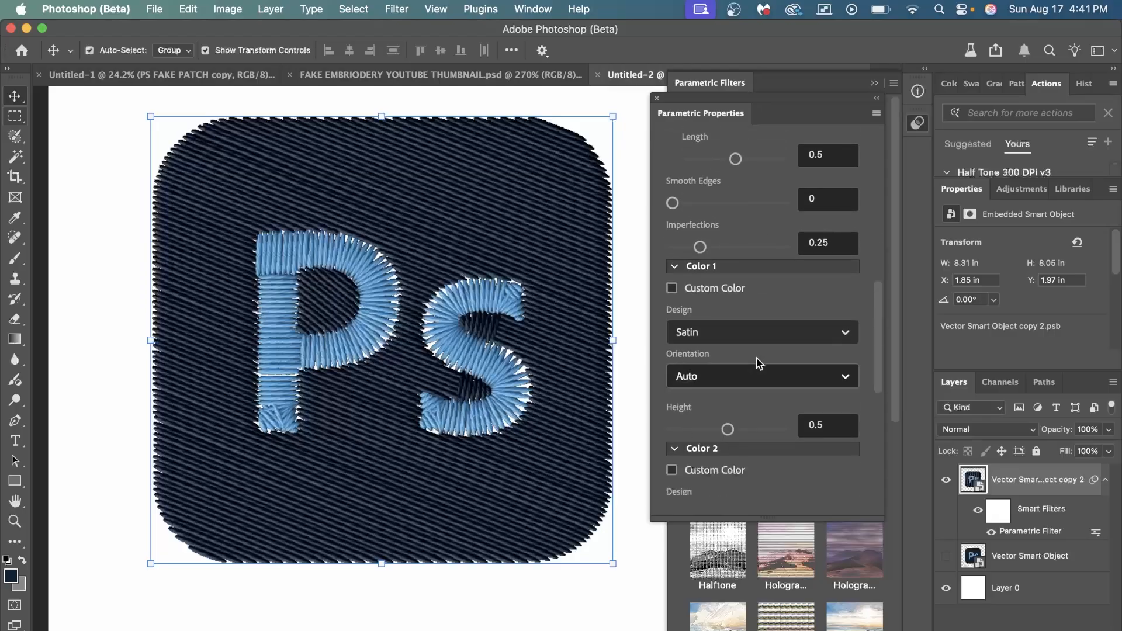
scroll(758, 363, down, 5)
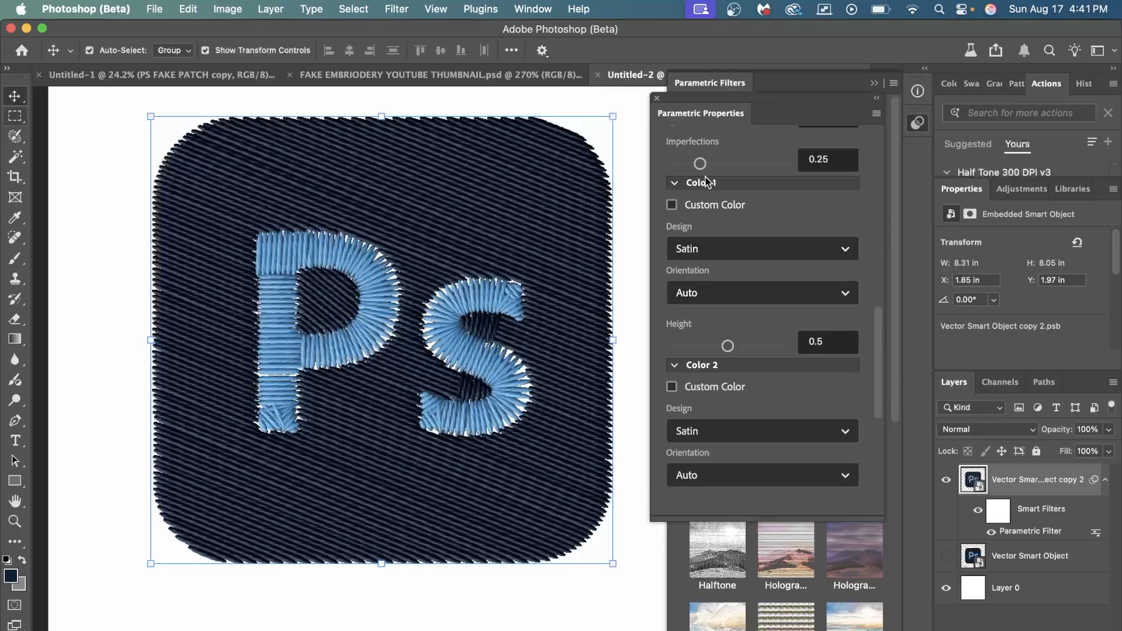
click(672, 204)
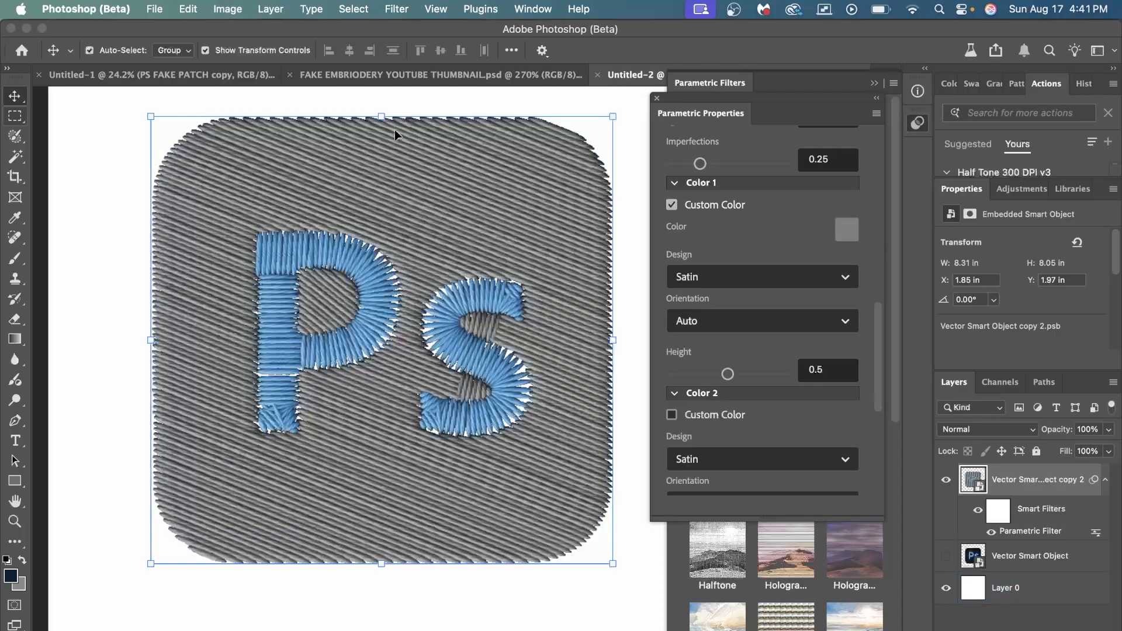
click(847, 229)
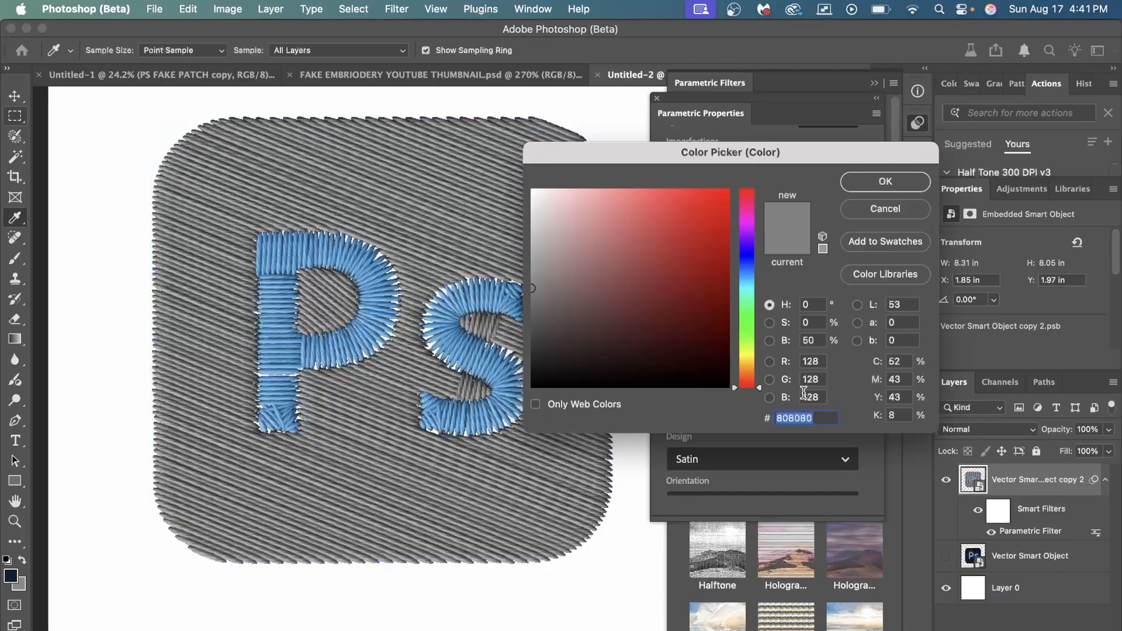
click(12, 575)
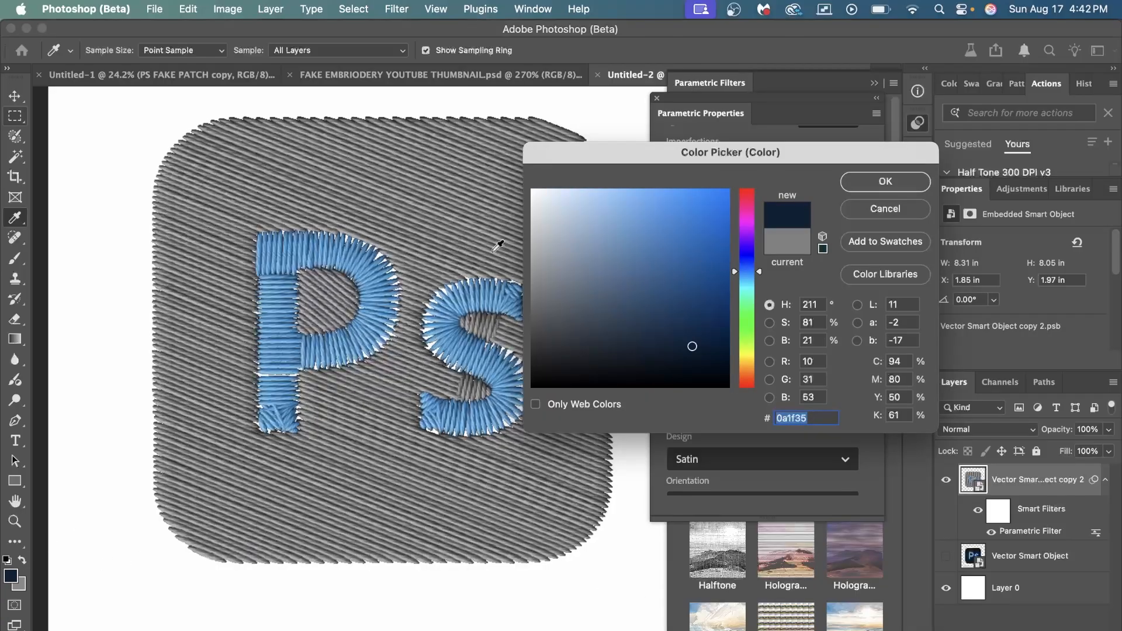
click(868, 181)
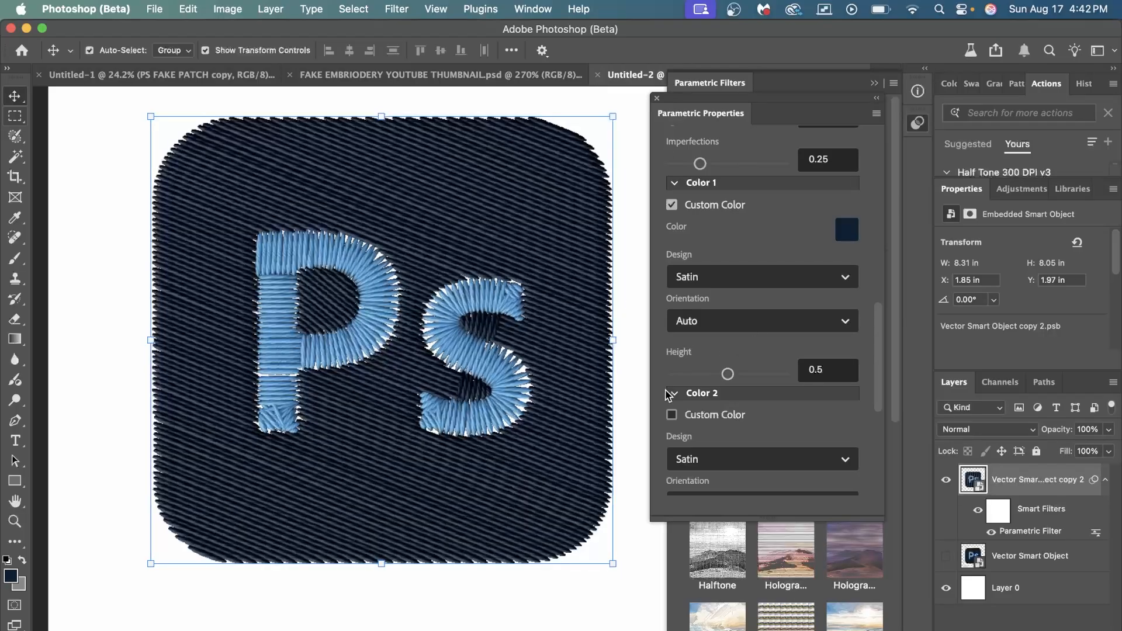
Step: Set Color 1's stitch design to Twill with a 45 deg orientation
click(777, 276)
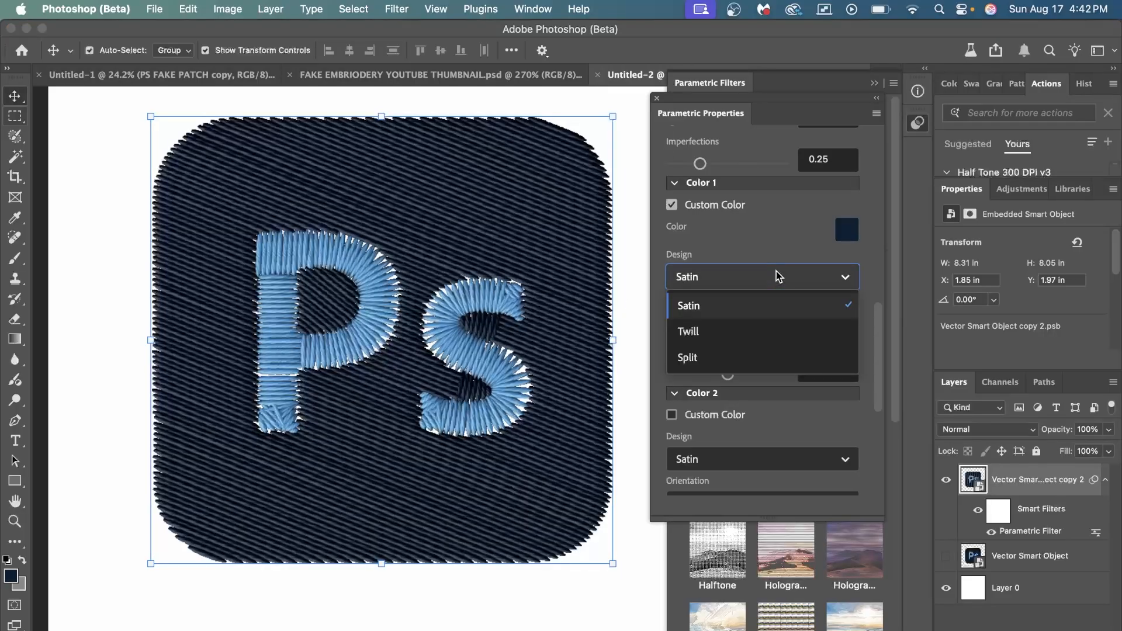
click(739, 331)
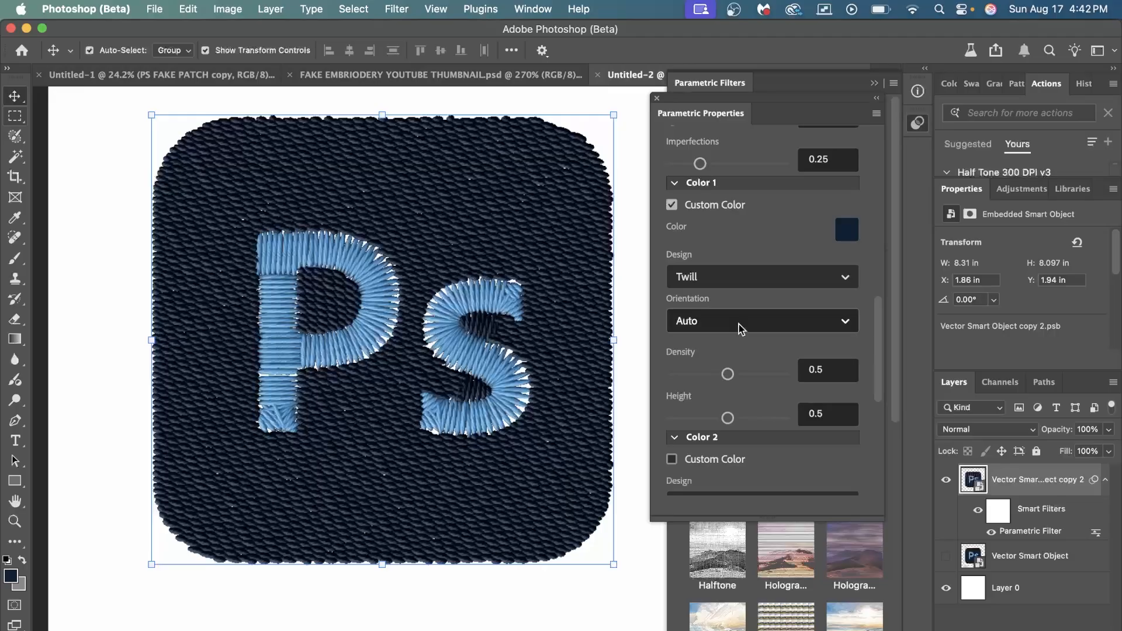
click(739, 324)
click(717, 400)
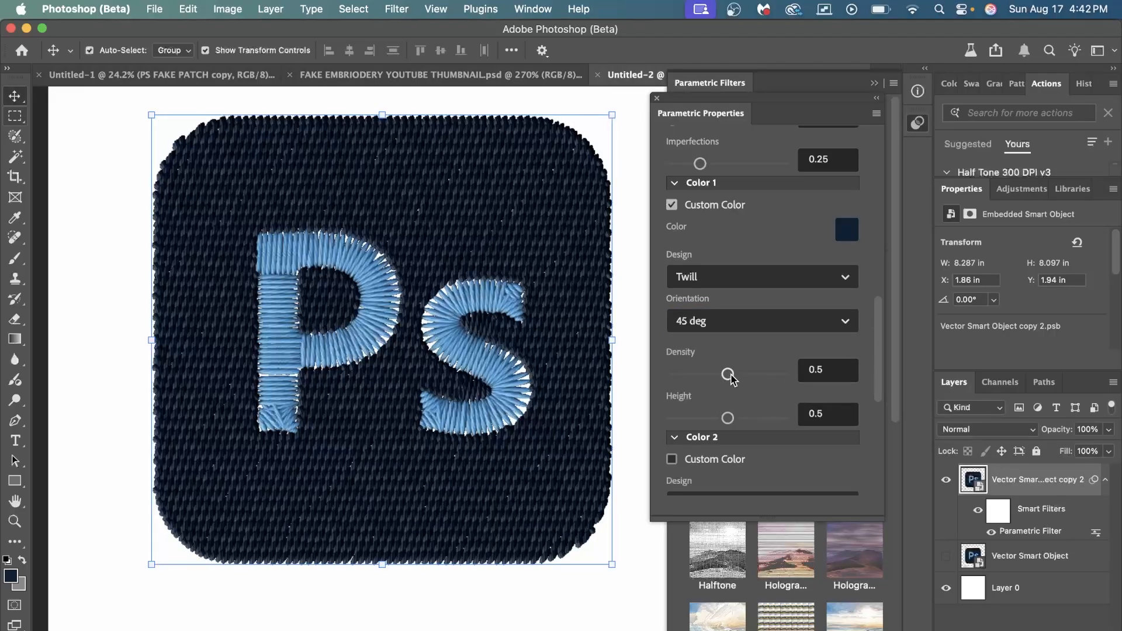
Step: Set Color 1's twill density to 0.18 and its height to 1.25
drag(728, 374, 692, 374)
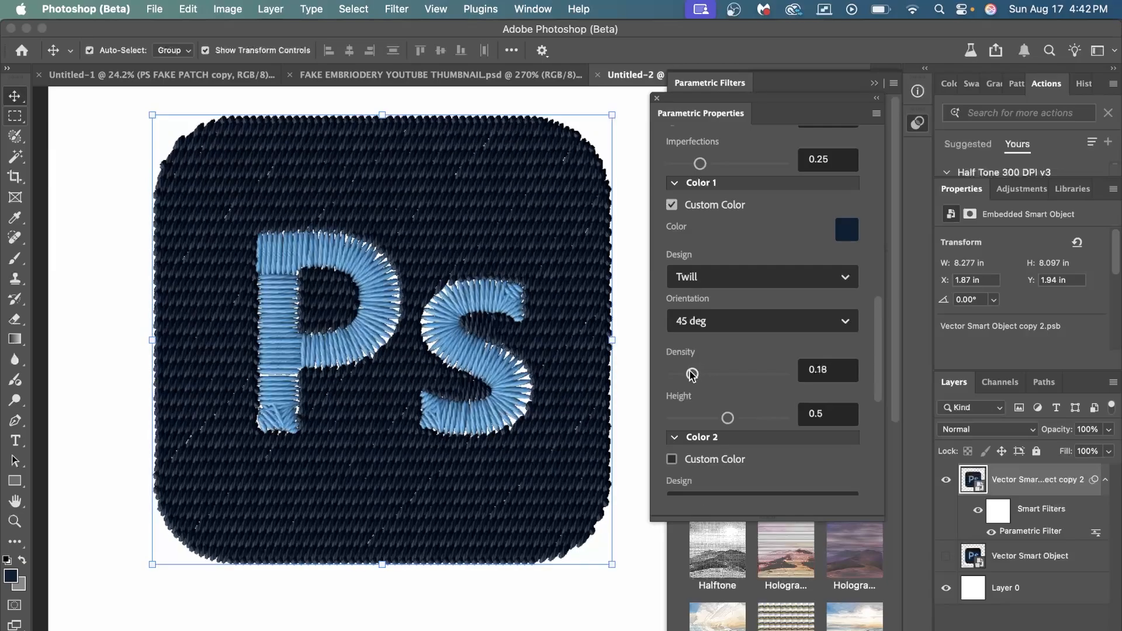
mouse_move(728, 418)
mouse_down()
mouse_move(694, 418)
mouse_move(783, 418)
mouse_move(745, 417)
mouse_up()
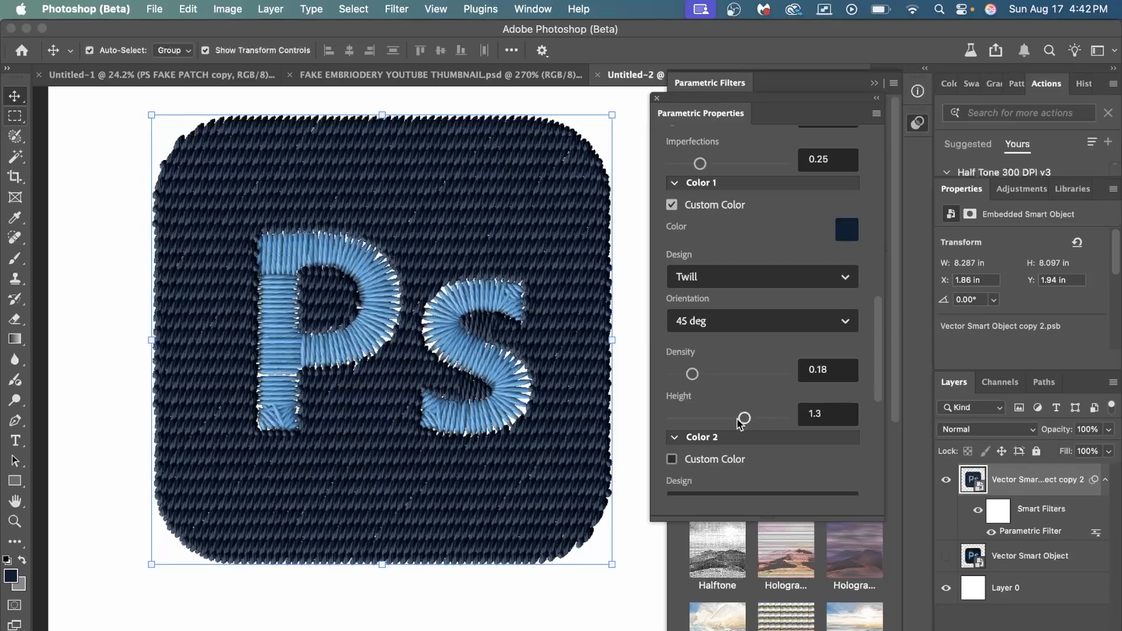
mouse_move(745, 419)
mouse_down()
mouse_move(707, 420)
mouse_move(741, 418)
mouse_up()
scroll(705, 347, up, 4)
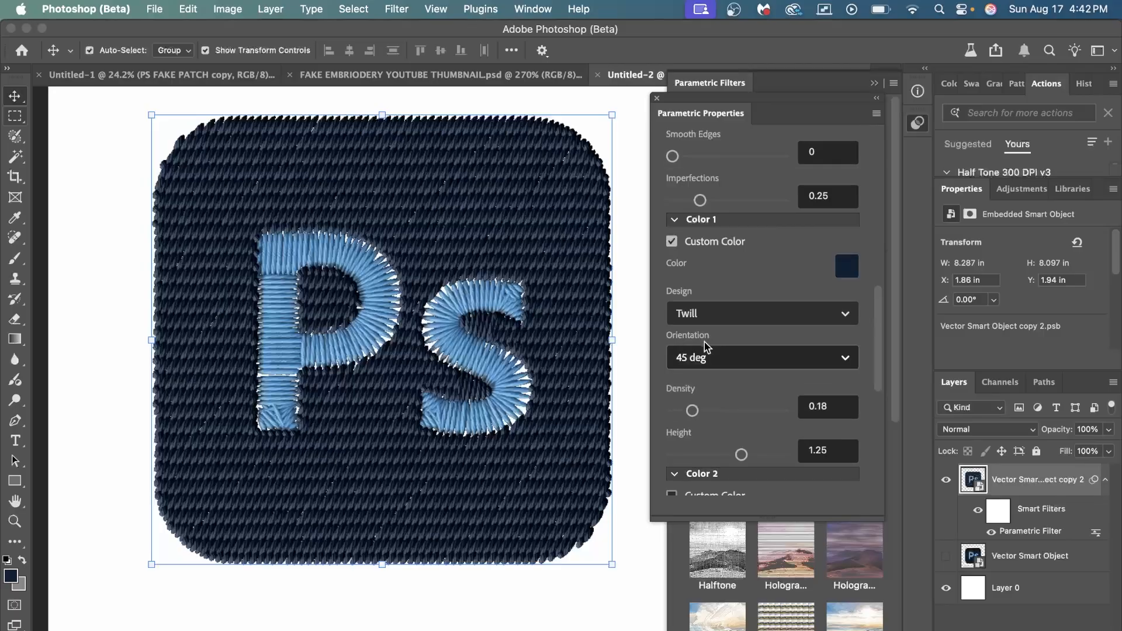
scroll(708, 347, up, 5)
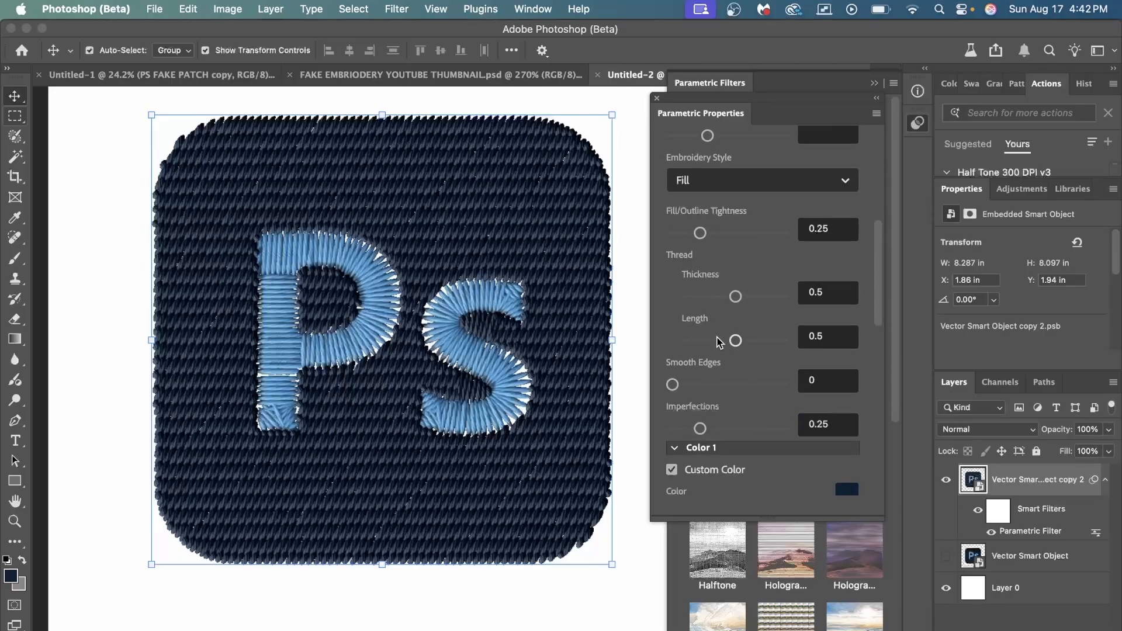
Step: Set the embroidery thread length to 0.88
scroll(713, 325, up, 1)
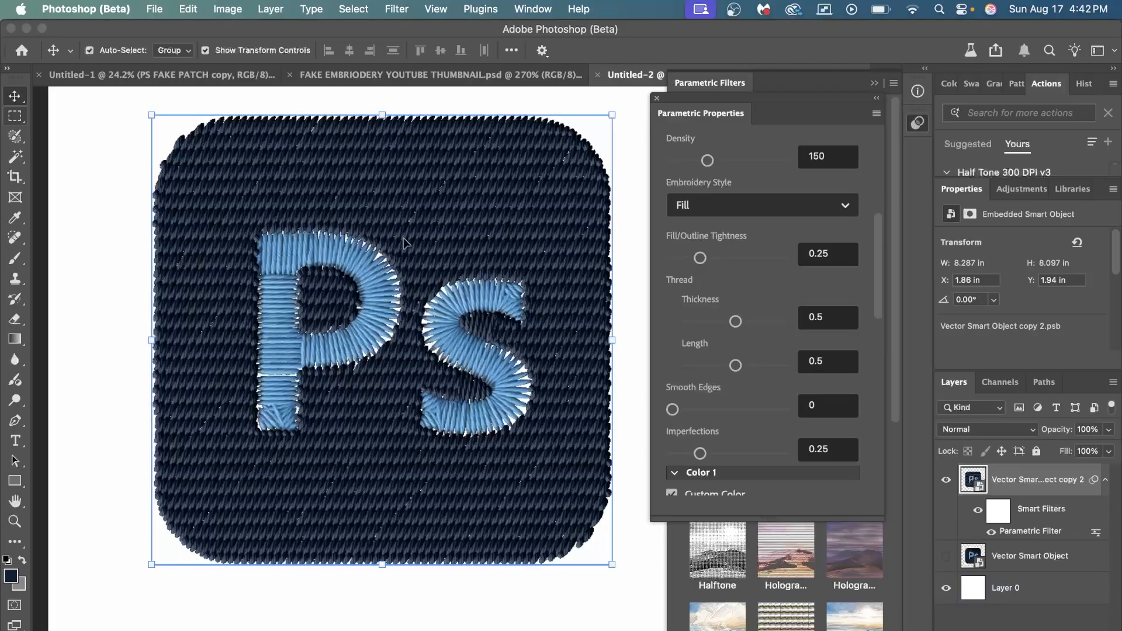
drag(735, 365, 776, 365)
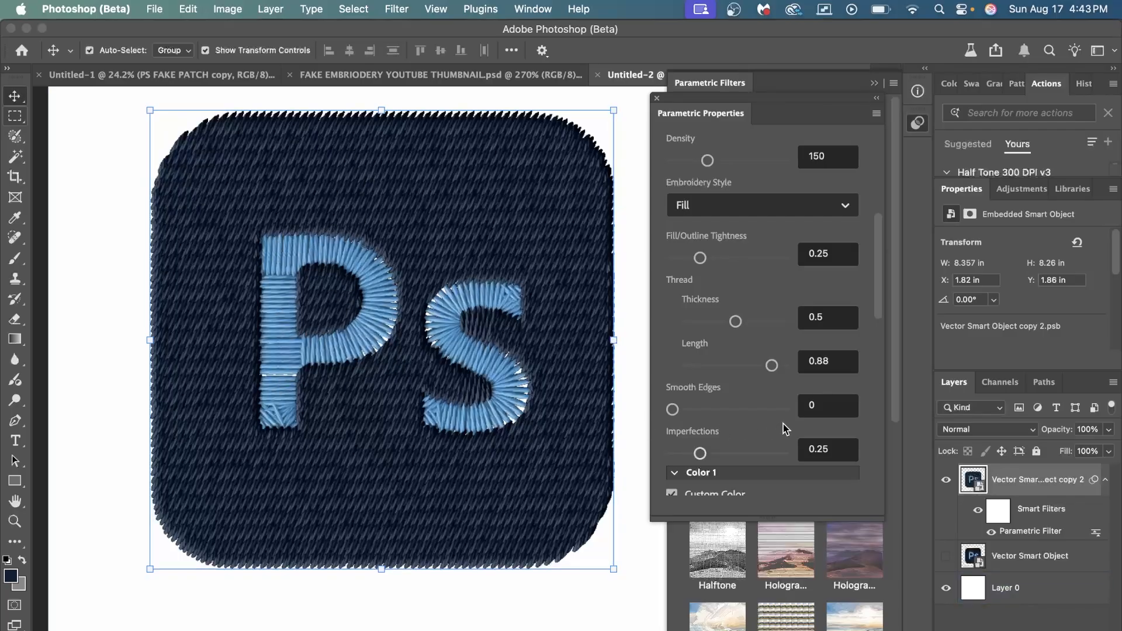
Step: Enable a custom color for Color 2 and set it to a bright saturated blue at a hue of 210
scroll(769, 404, down, 10)
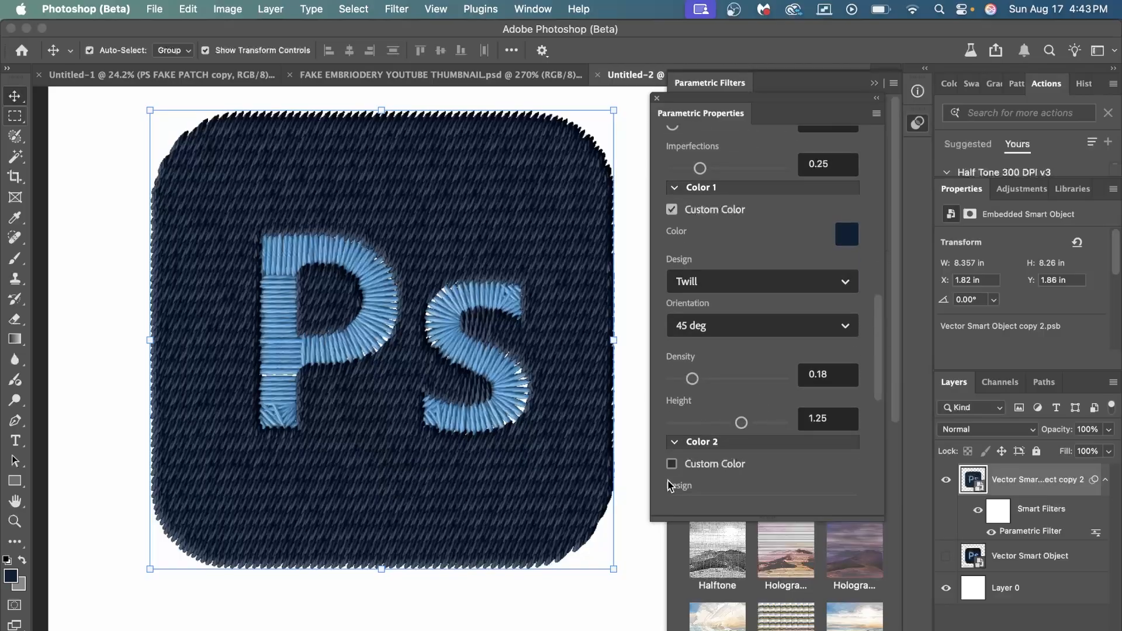
click(671, 464)
scroll(735, 454, down, 3)
scroll(735, 454, down, 2)
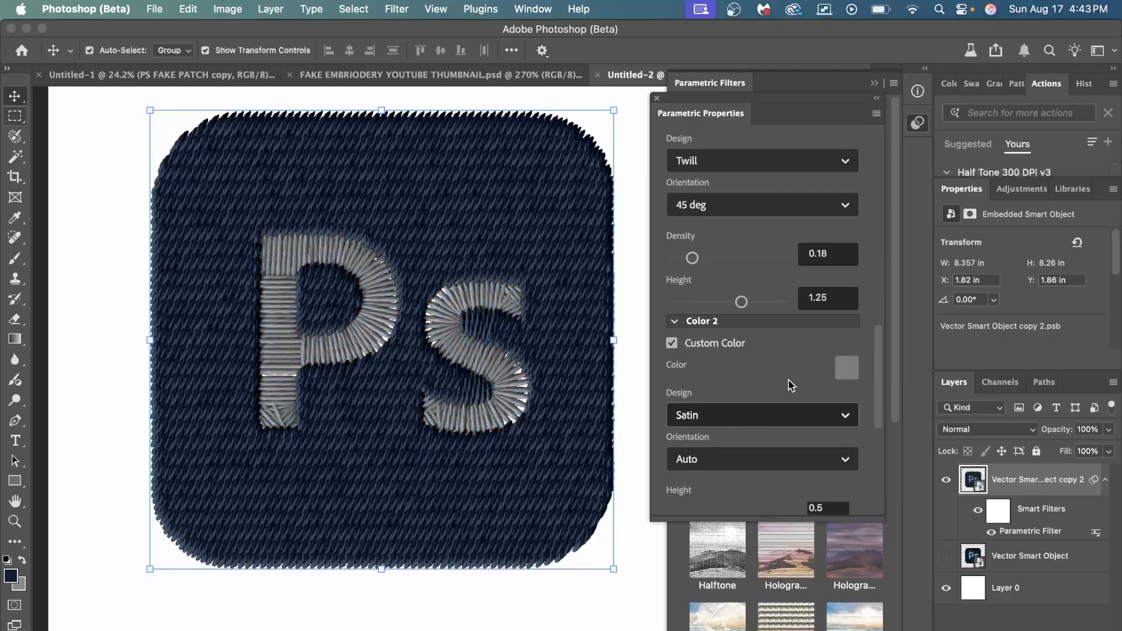
click(848, 368)
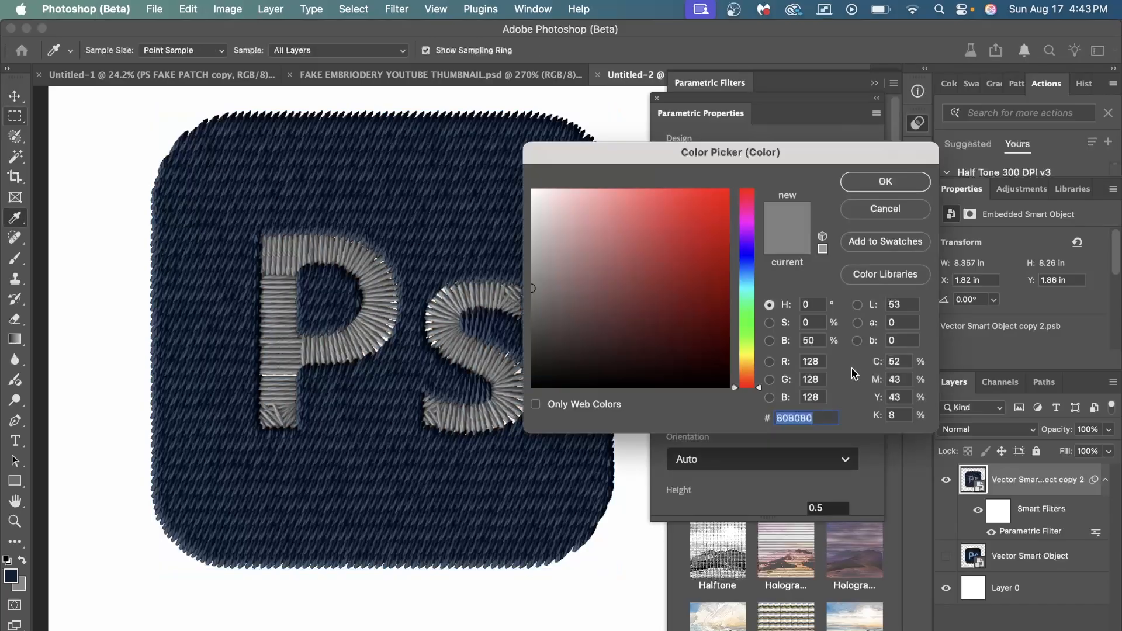
click(752, 278)
drag(754, 283, 753, 272)
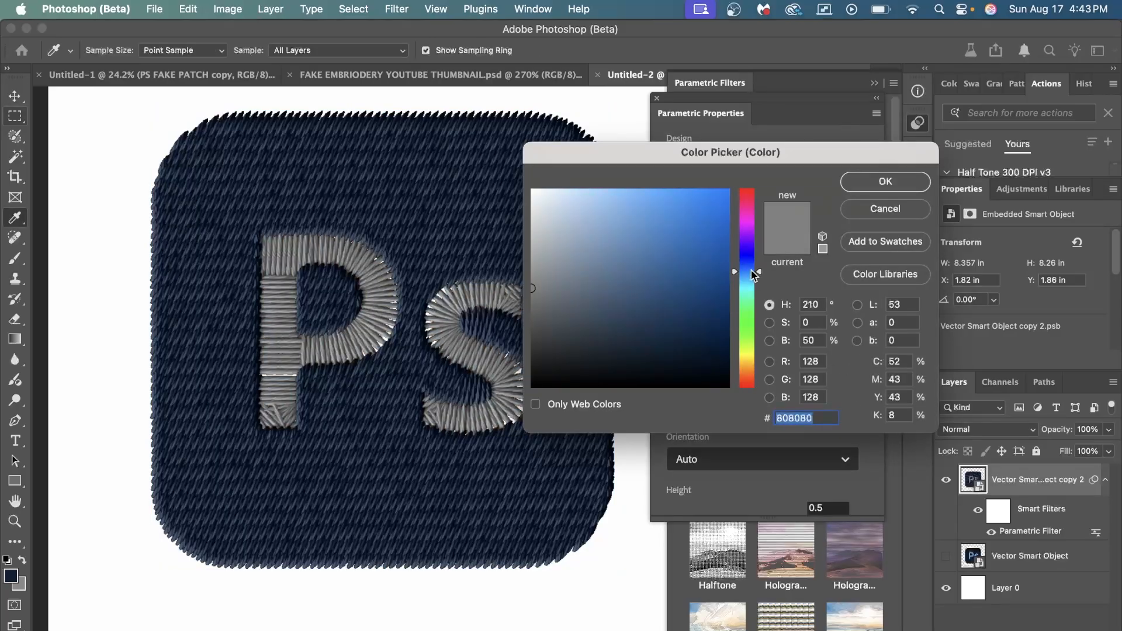
drag(727, 193, 743, 173)
click(880, 181)
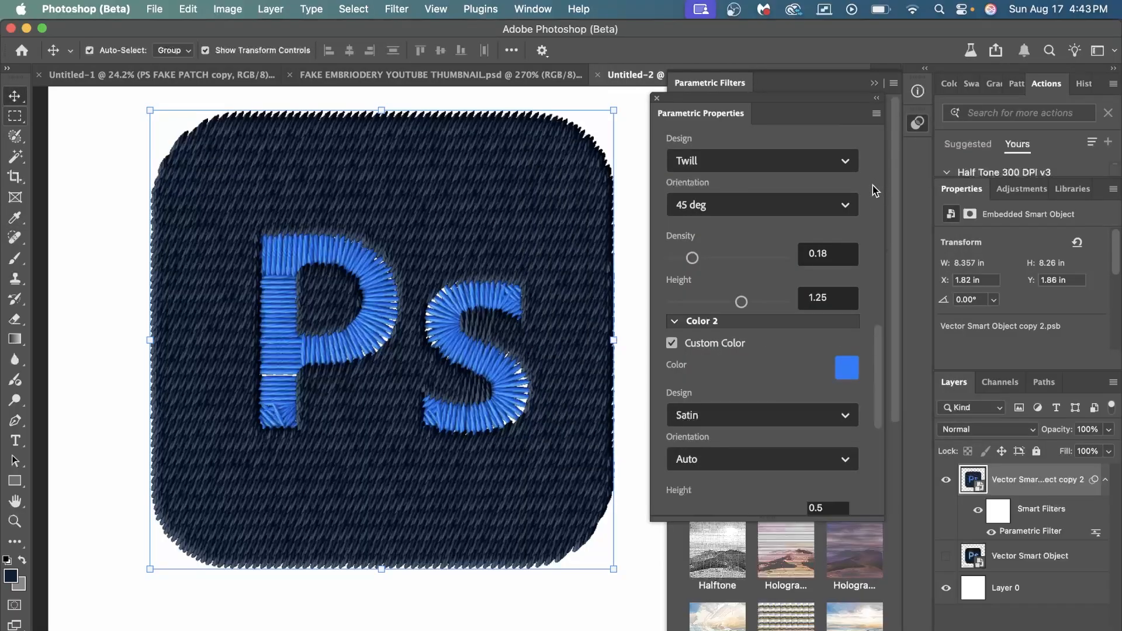
Step: Try the Twill stitch design on Color 2, and return it to Satin
click(760, 415)
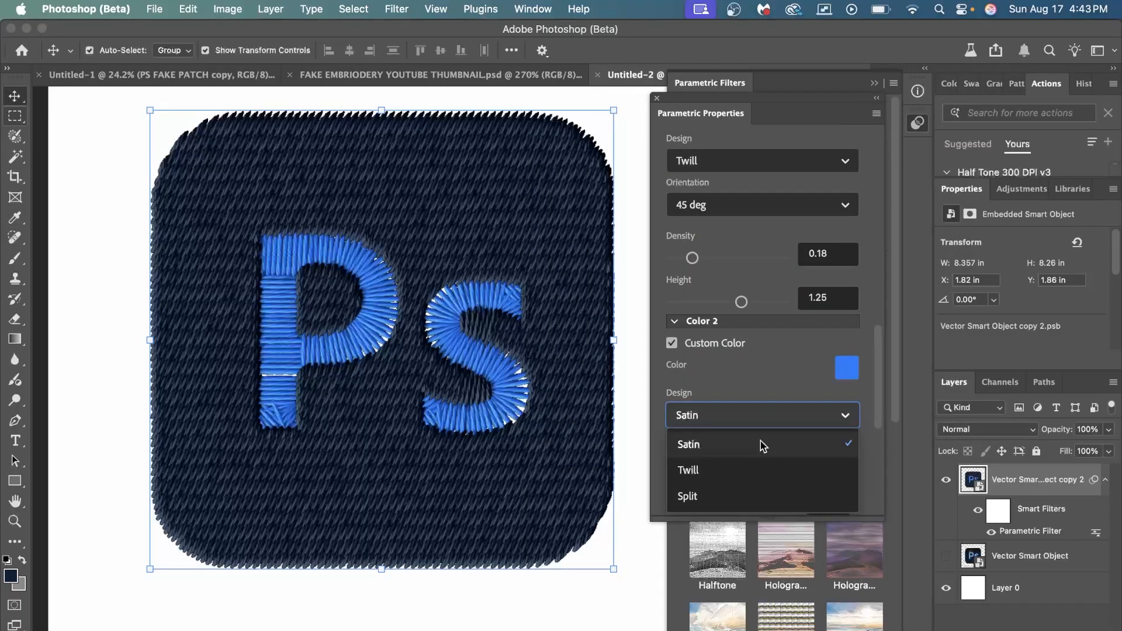
click(762, 444)
click(763, 416)
click(724, 473)
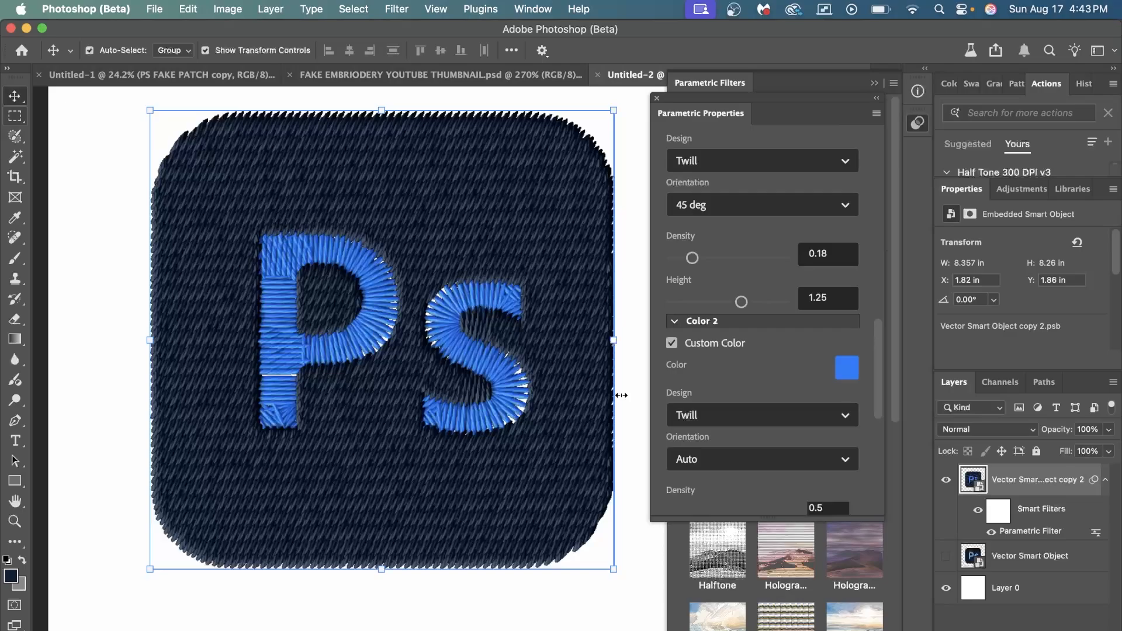
click(743, 416)
click(719, 475)
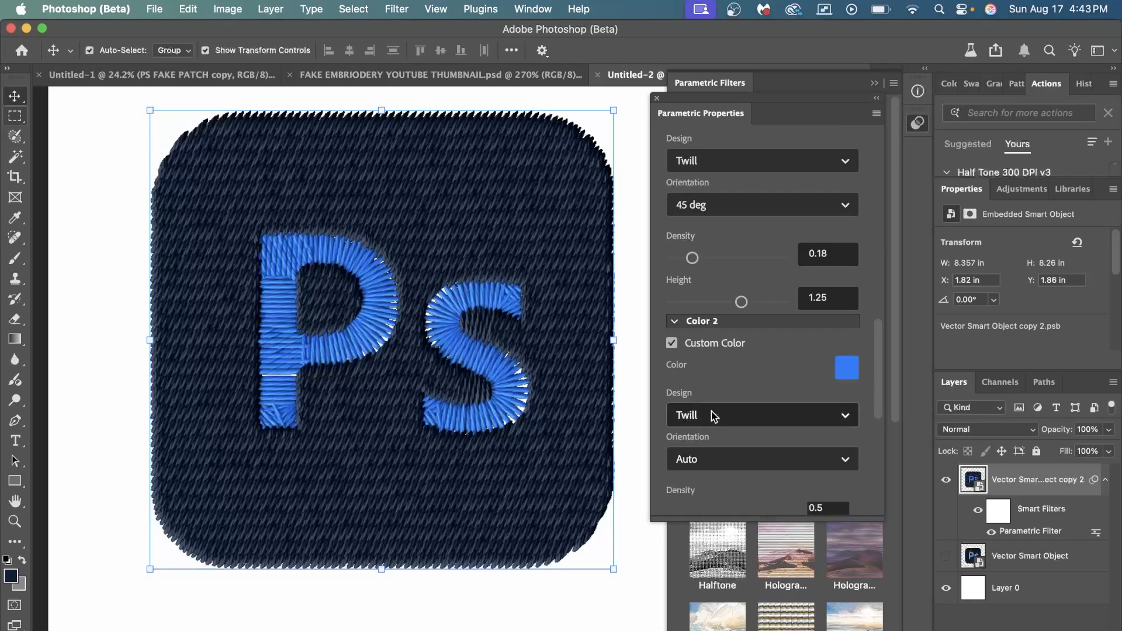
click(764, 413)
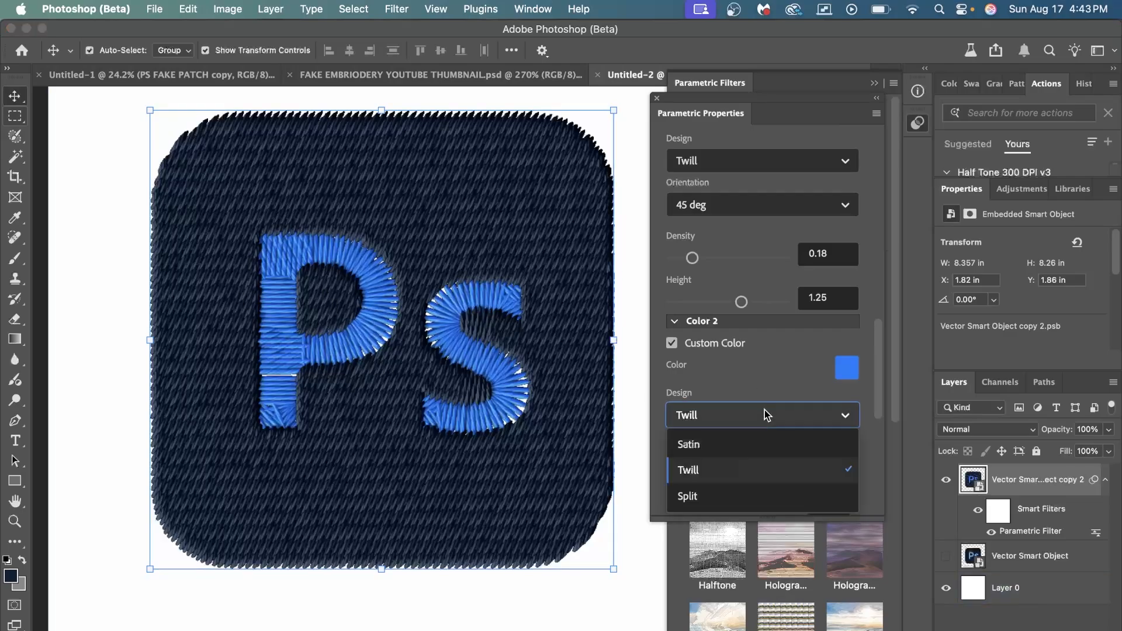
click(750, 442)
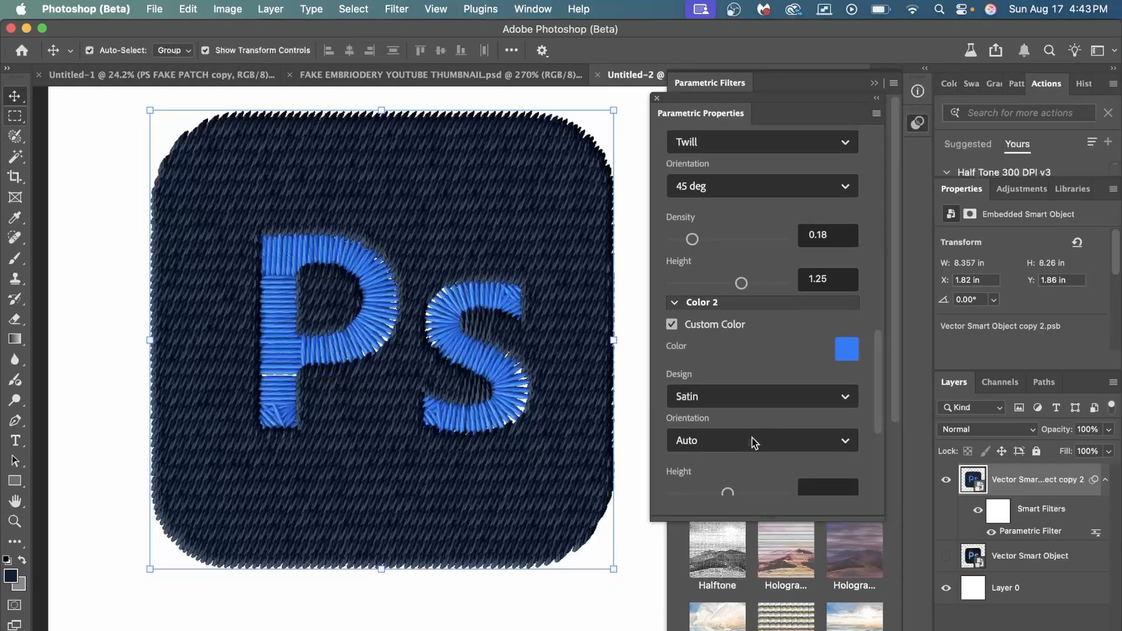
Step: Set Color 2's stitch orientation to 45 deg and its height to 0.23
scroll(746, 374, down, 3)
click(755, 317)
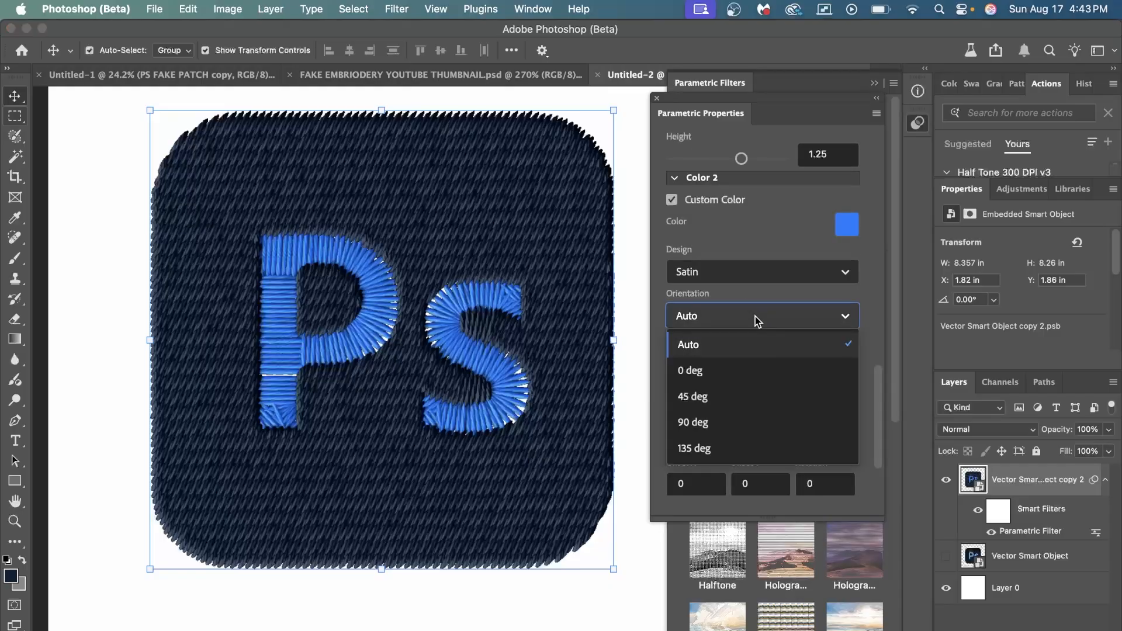
click(727, 399)
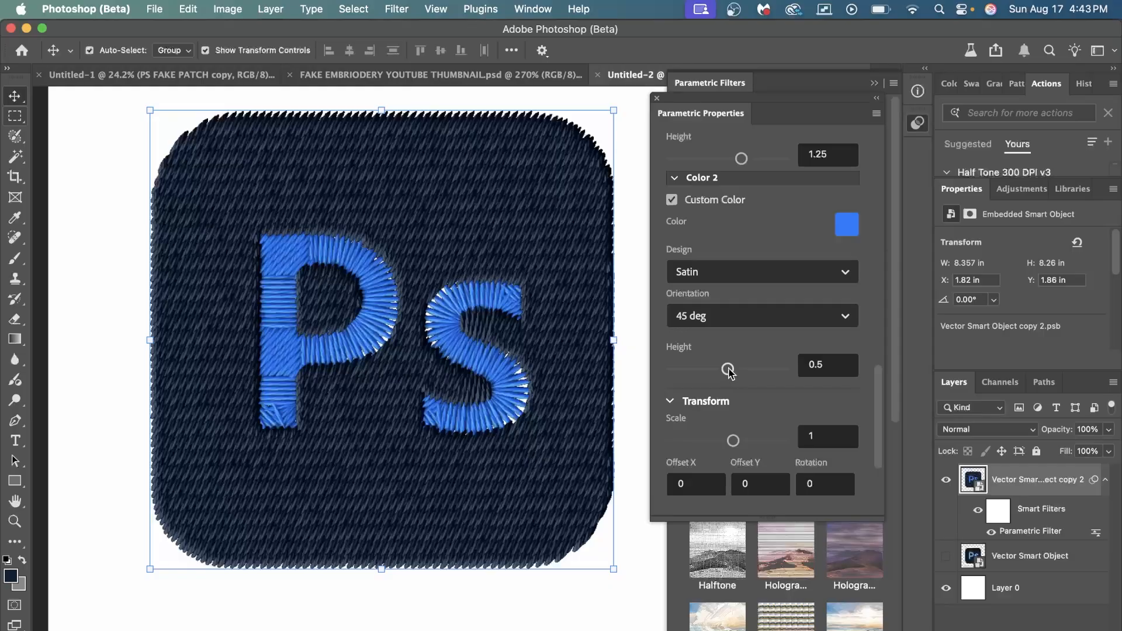
scroll(729, 373, down, 1)
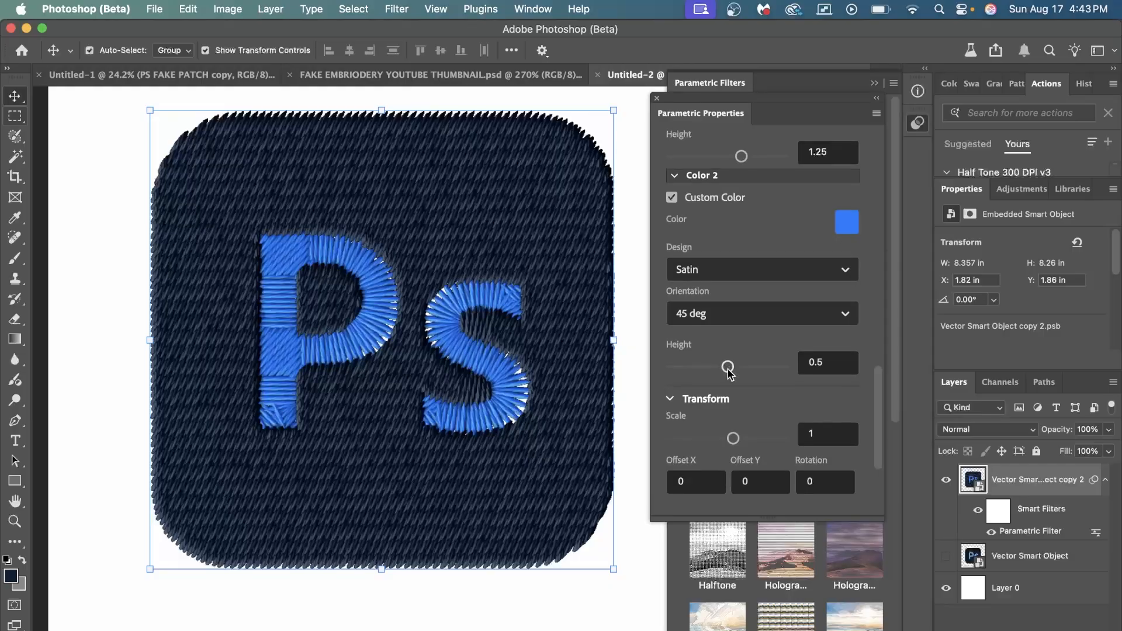
drag(728, 368, 697, 367)
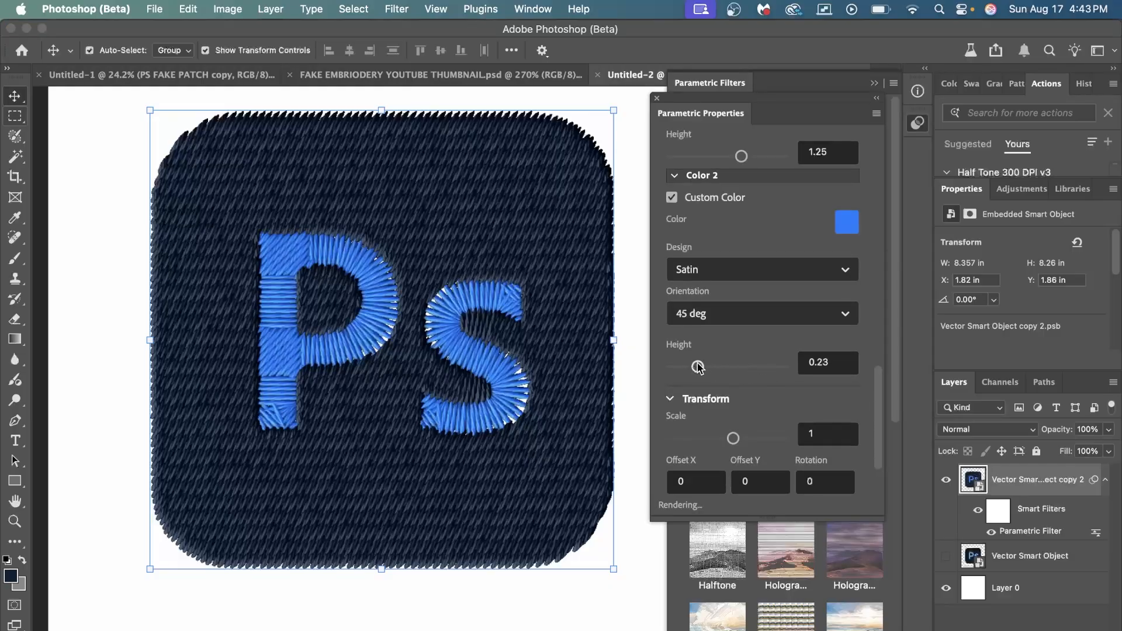
Step: Set Color 2's stitch design to Twill with a density of 0.76
click(742, 278)
click(733, 327)
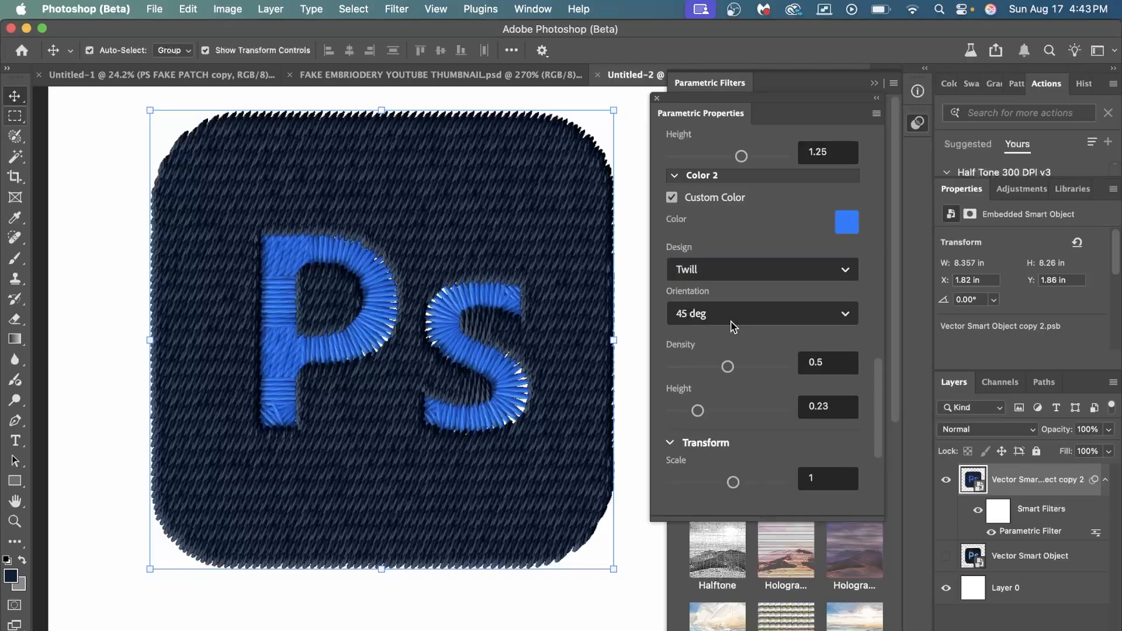
drag(728, 366, 691, 362)
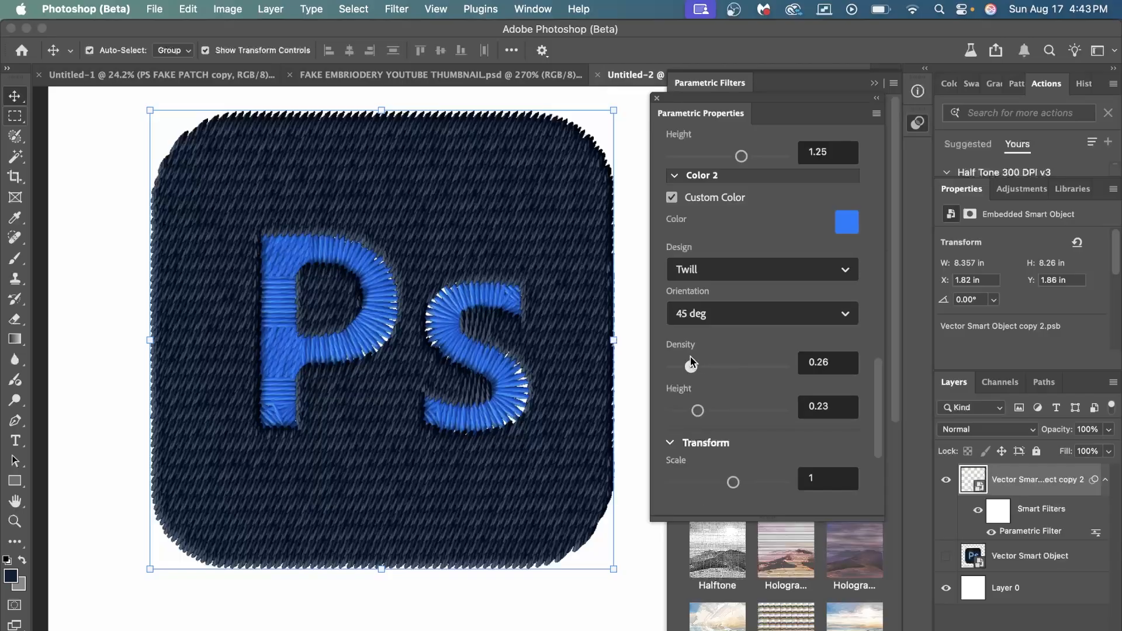
click(756, 276)
click(736, 326)
Step: Set Color 2's stitch design to Split
click(712, 276)
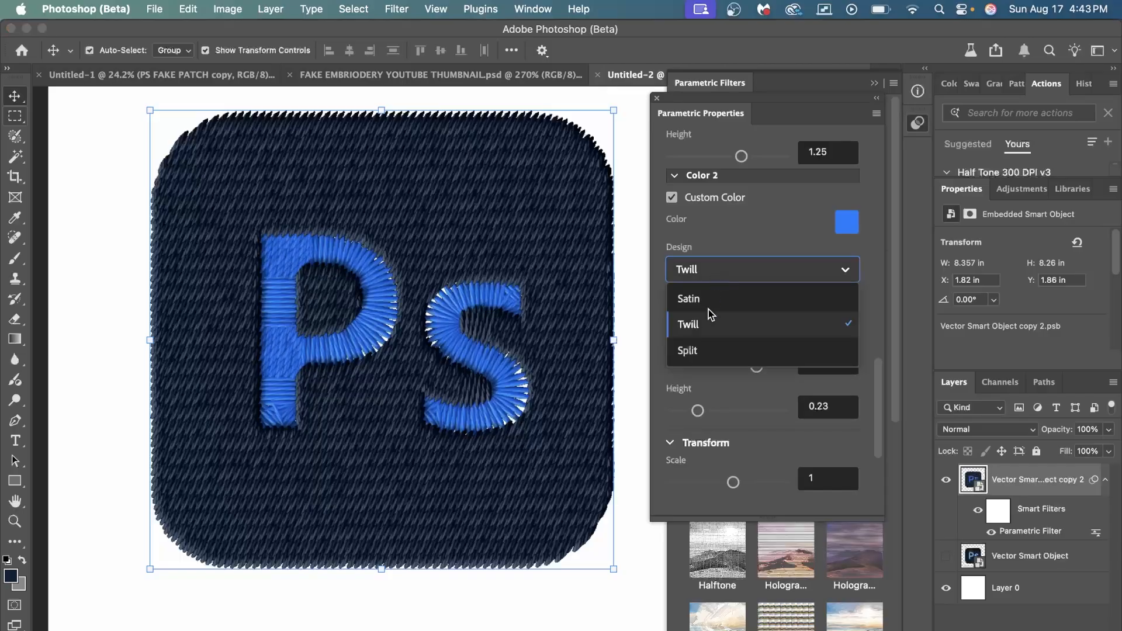
click(706, 350)
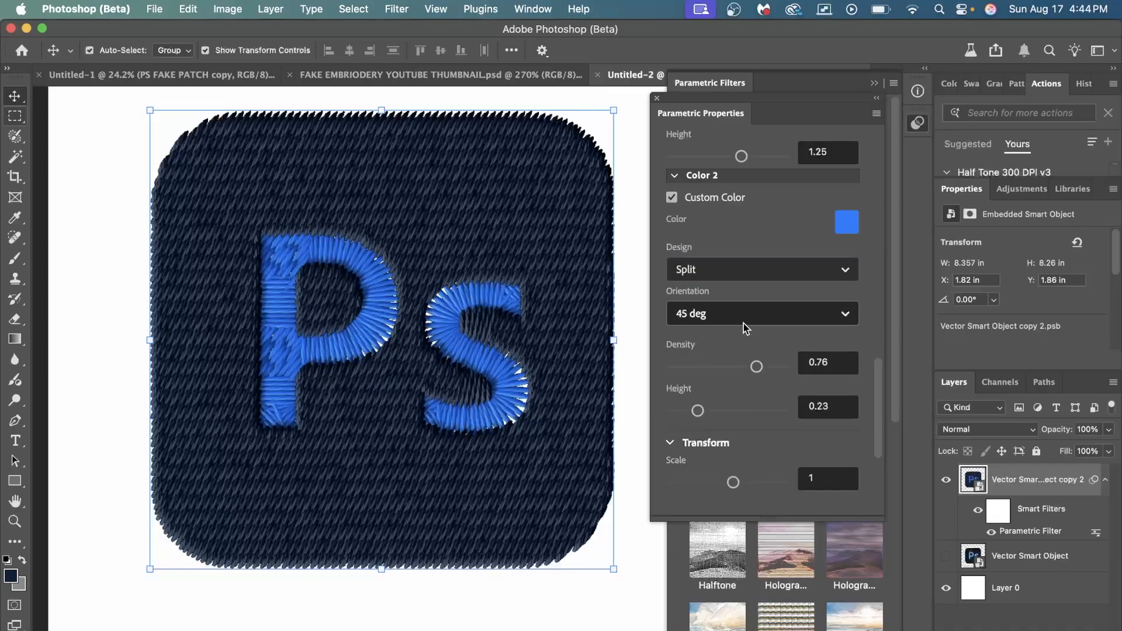
scroll(754, 374, down, 4)
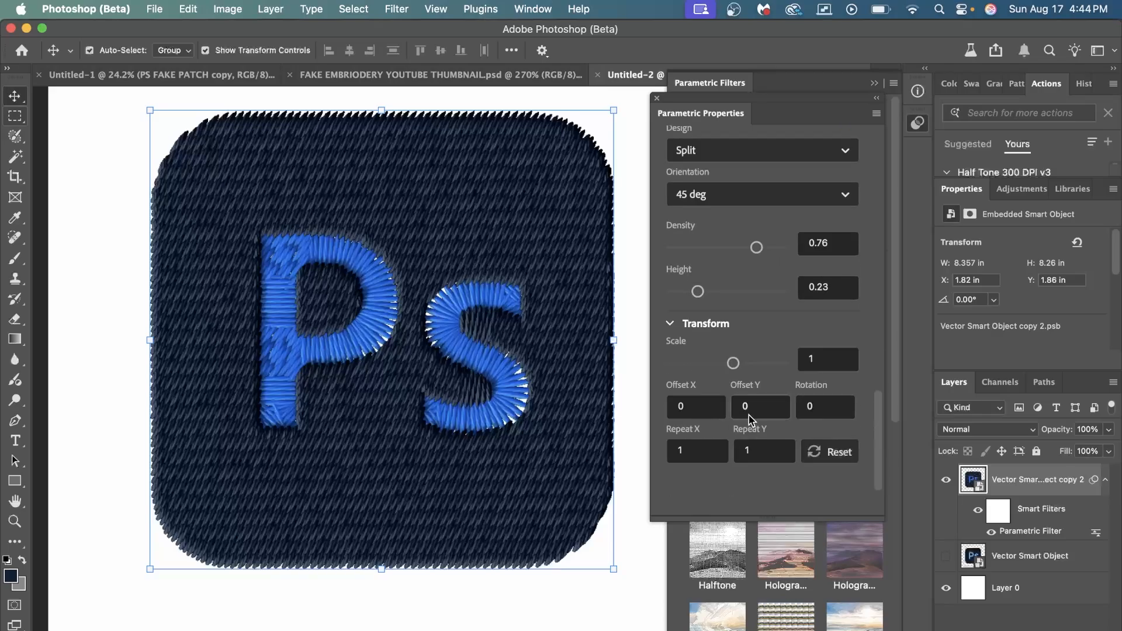
scroll(745, 414, up, 7)
scroll(445, 374, down, 1)
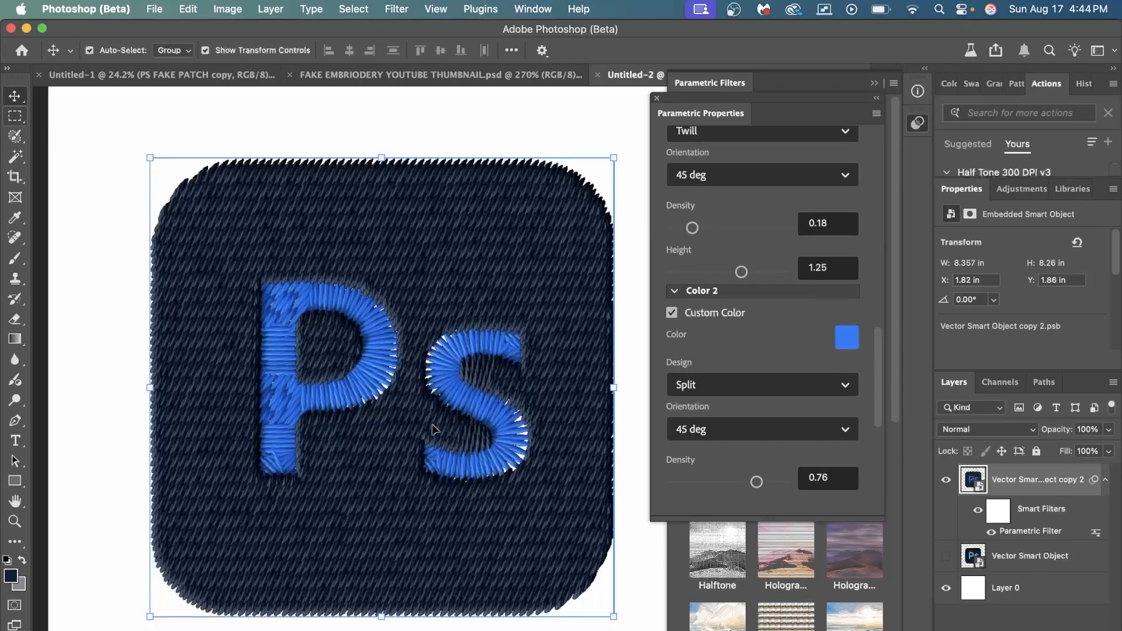
Step: Clear the smart filters from the Vector Smart Object copy 2 layer and close the parametric properties
right_click(1032, 514)
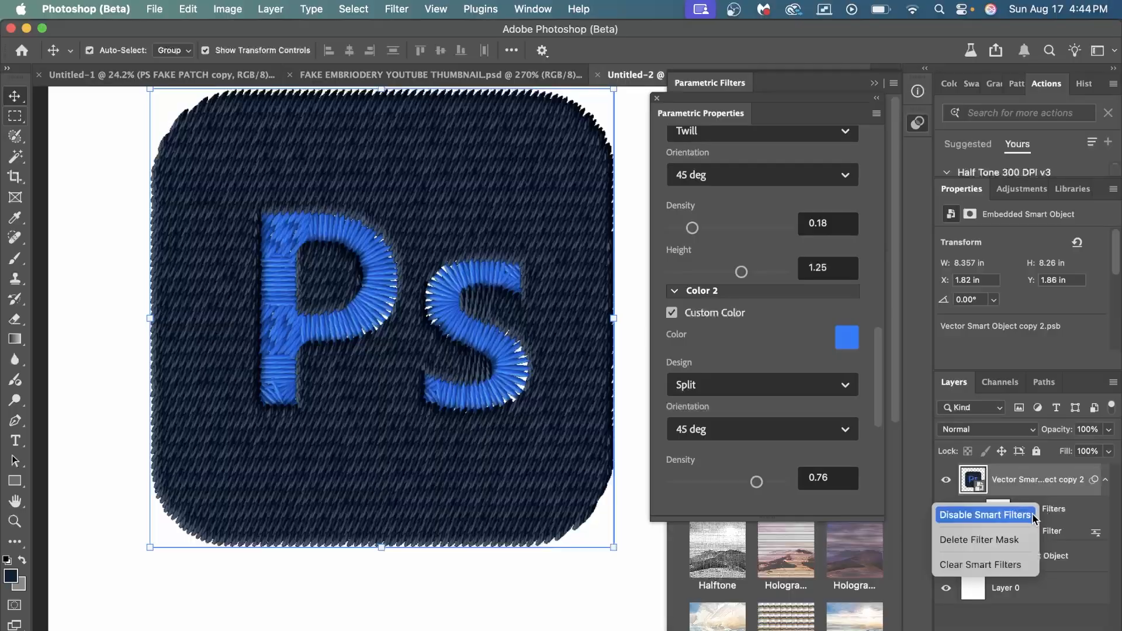
click(1009, 562)
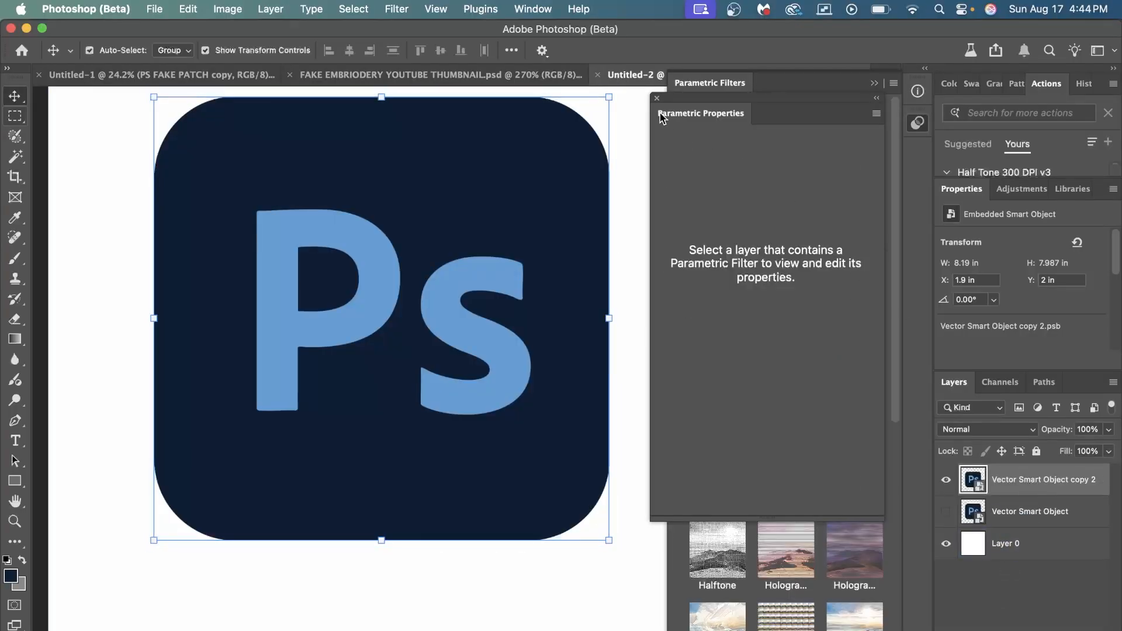
click(657, 99)
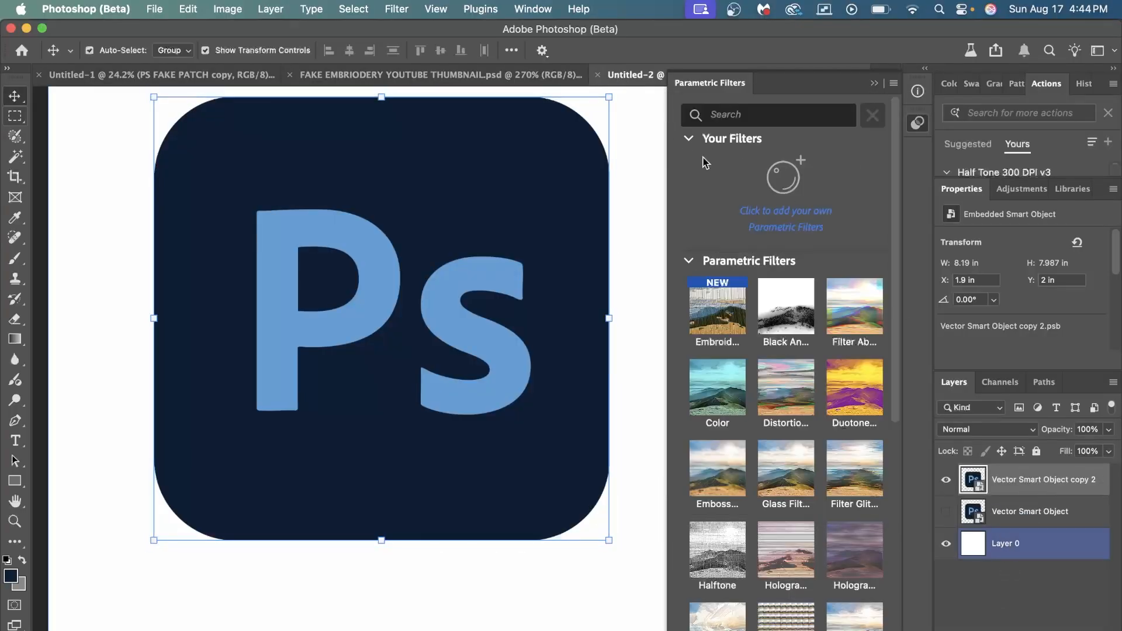
Step: Apply the Embroidery parametric filter to the unfiltered Ps logo layer and set its resolution to Ultra
click(726, 323)
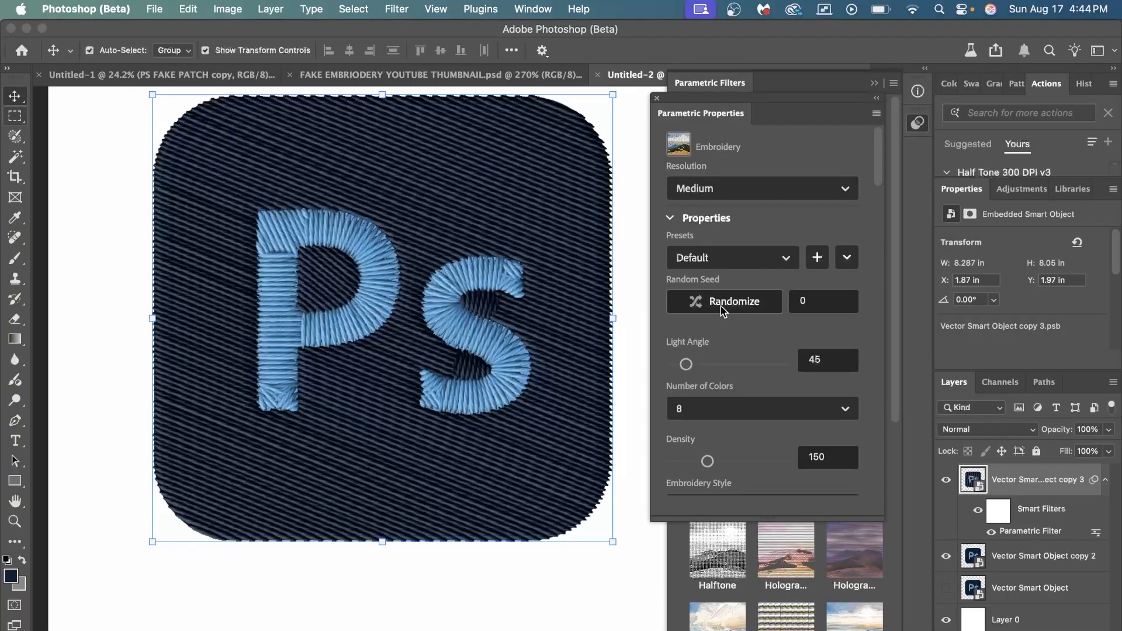
click(766, 191)
click(729, 296)
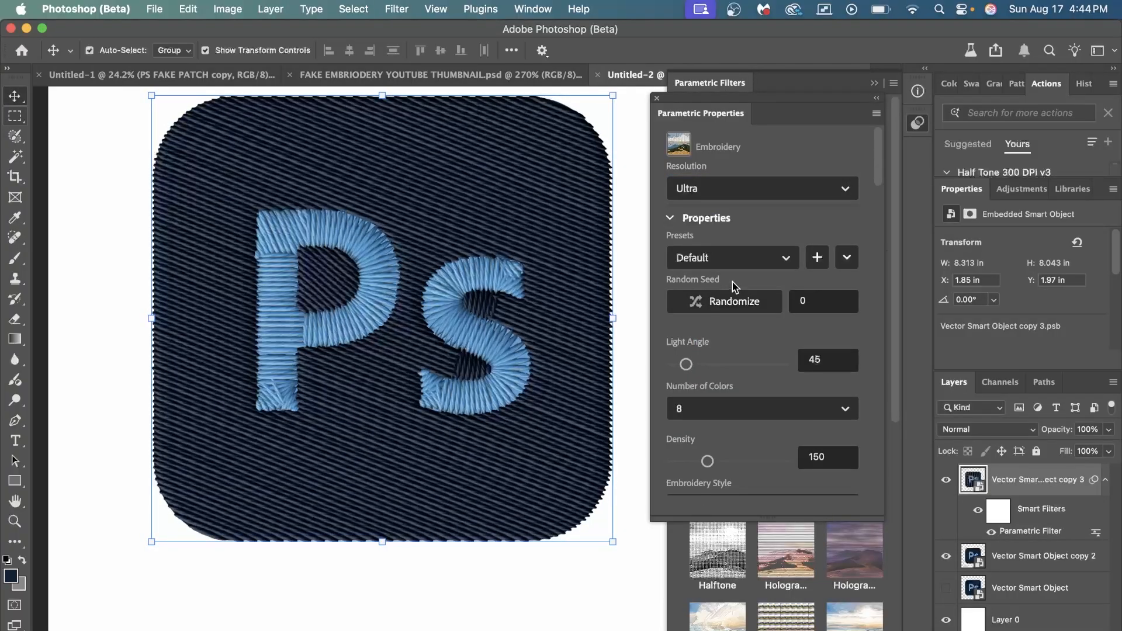
click(761, 259)
click(777, 213)
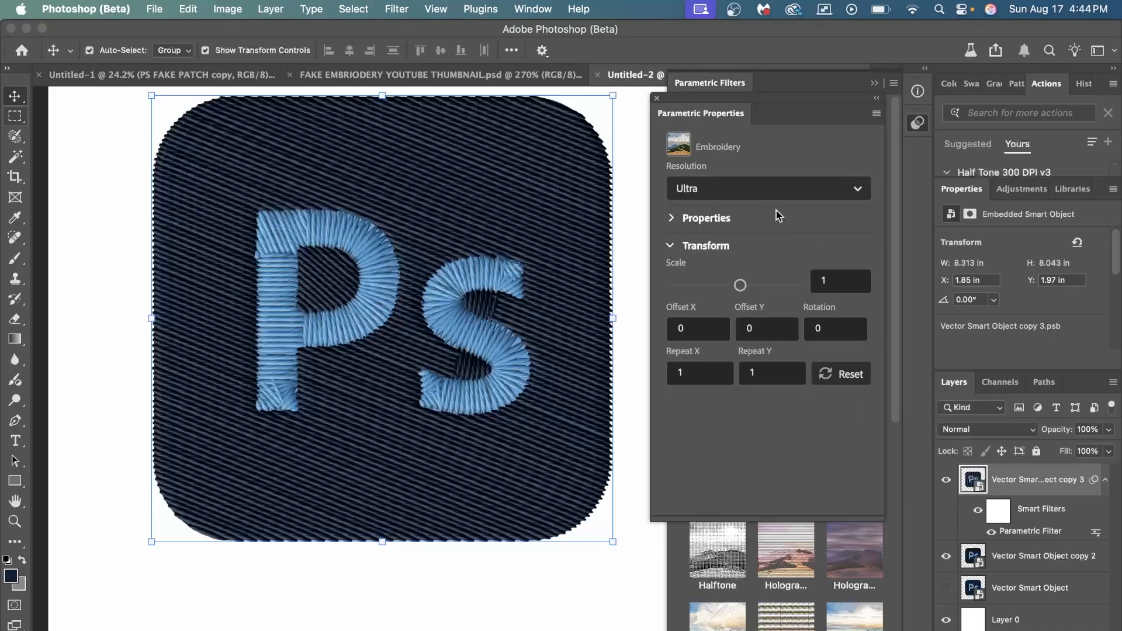
click(778, 223)
Step: Set the Embroidery filter's number of colors to 2 and its embroidery style to Fill/Outline
scroll(759, 427, down, 3)
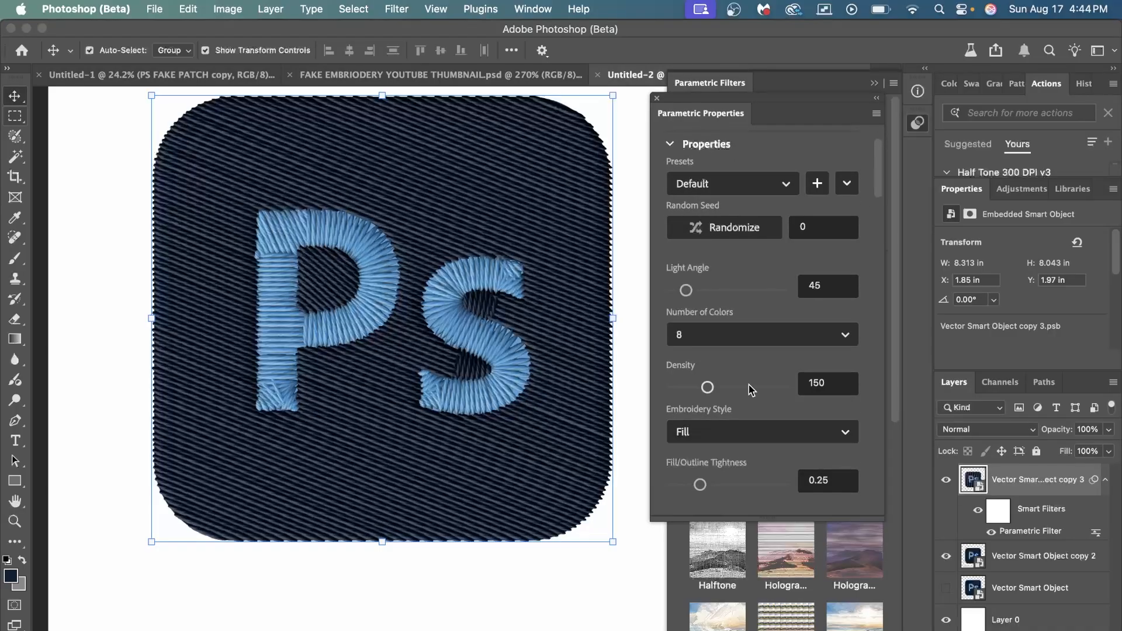
click(729, 342)
click(735, 366)
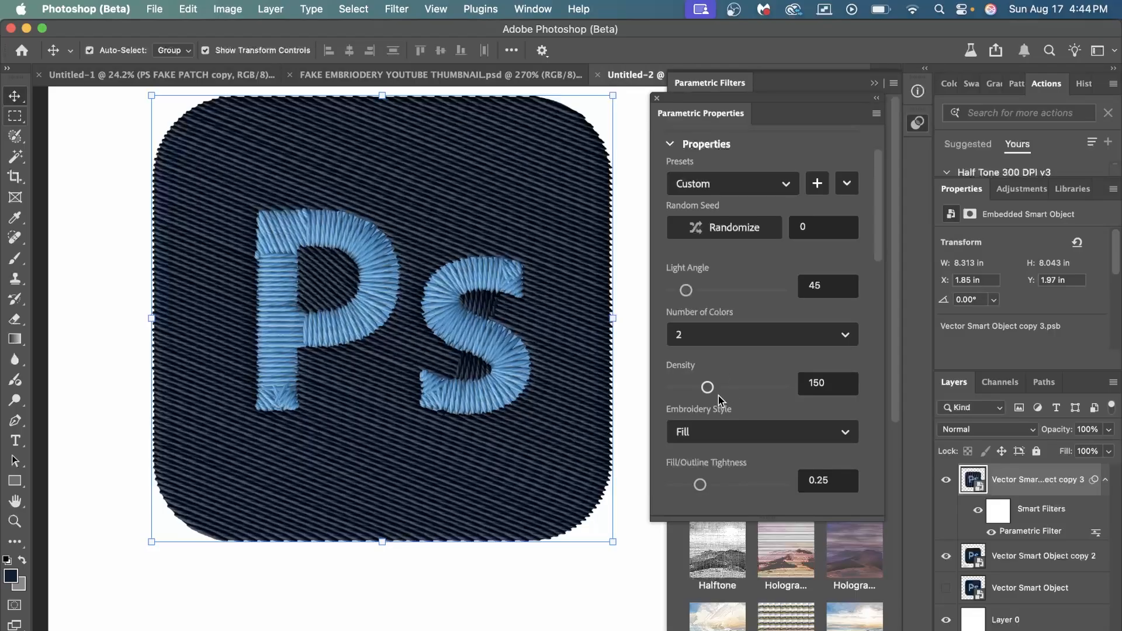
click(748, 430)
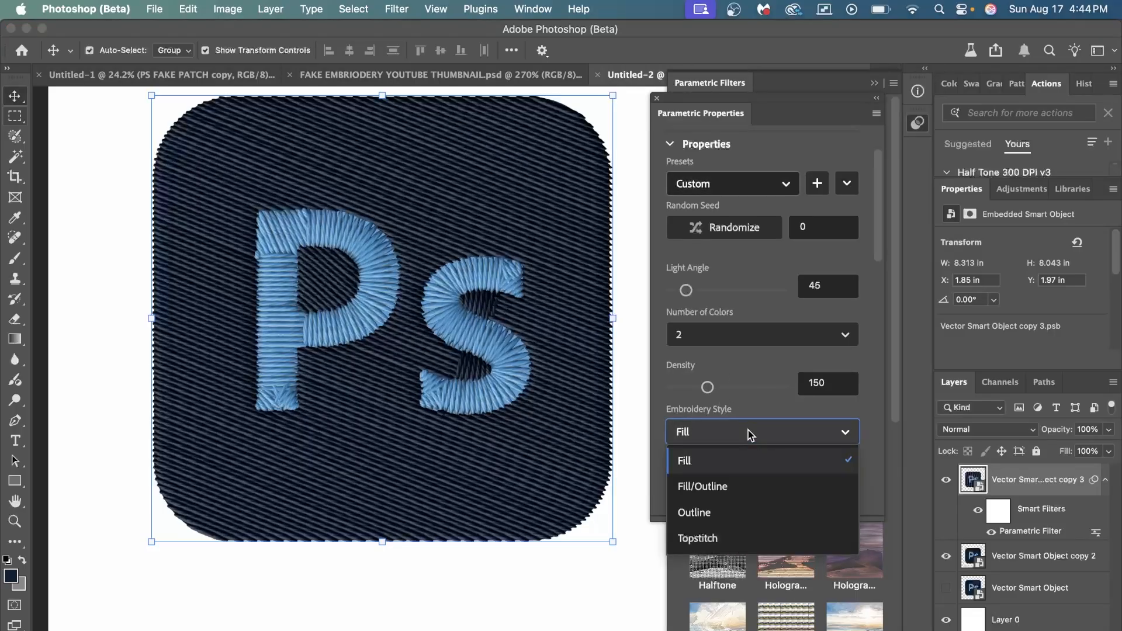
click(741, 496)
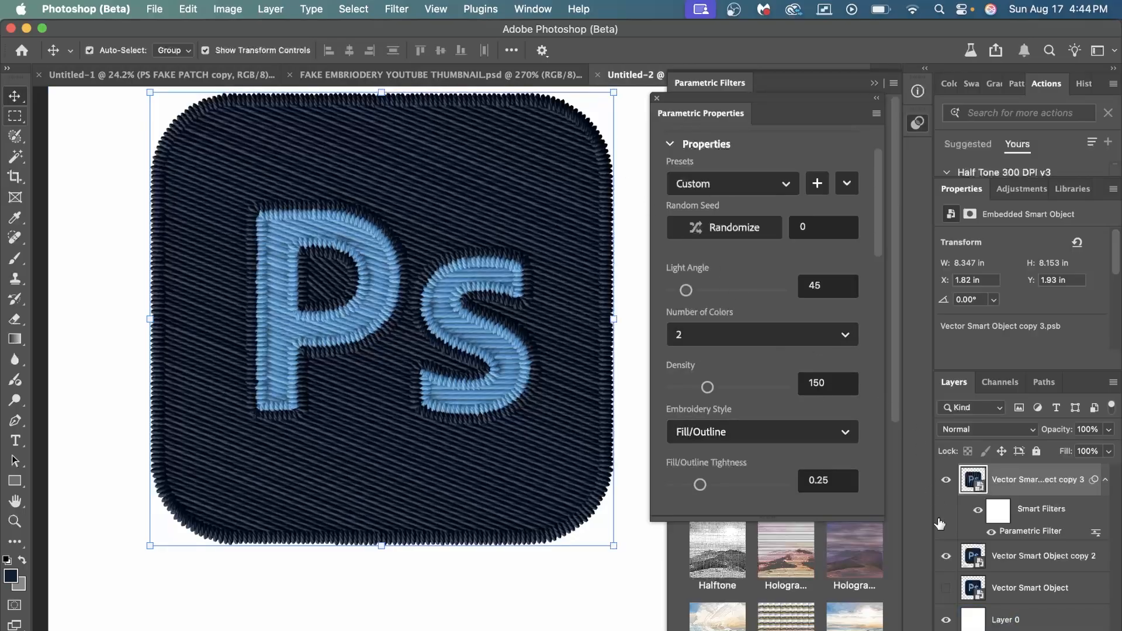
Step: Convert the embroidered Vector Smart Object copy 3 layer to a Smart Object
right_click(1068, 491)
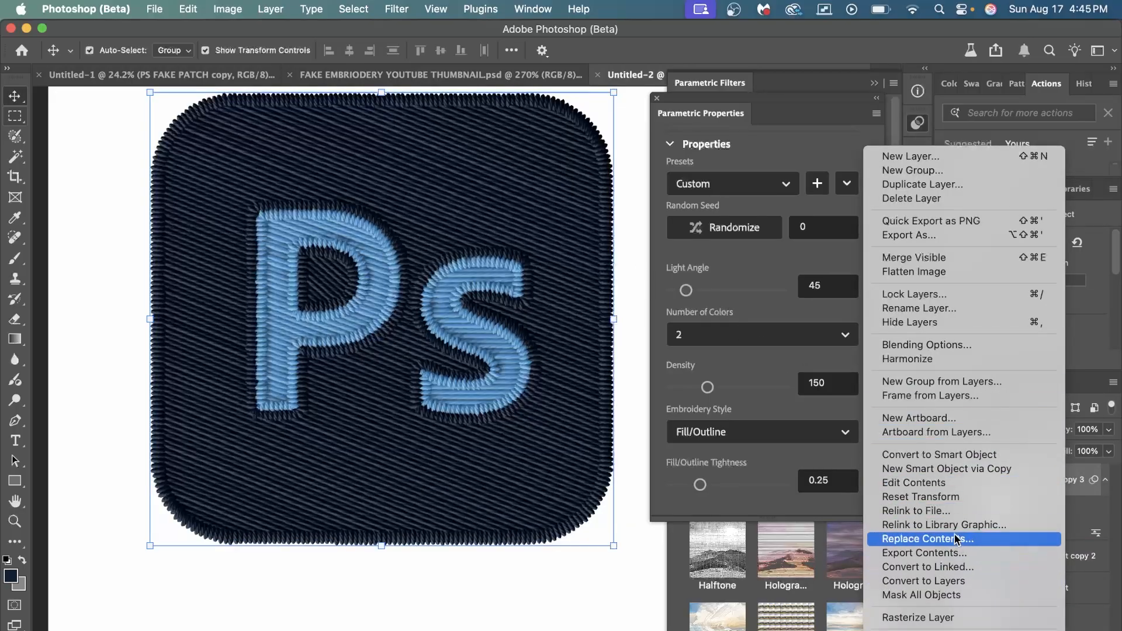
click(984, 460)
Step: Rename the embroidered Vector Smart Object copy 3 layer as BAD EXAMPLE
right_click(1010, 479)
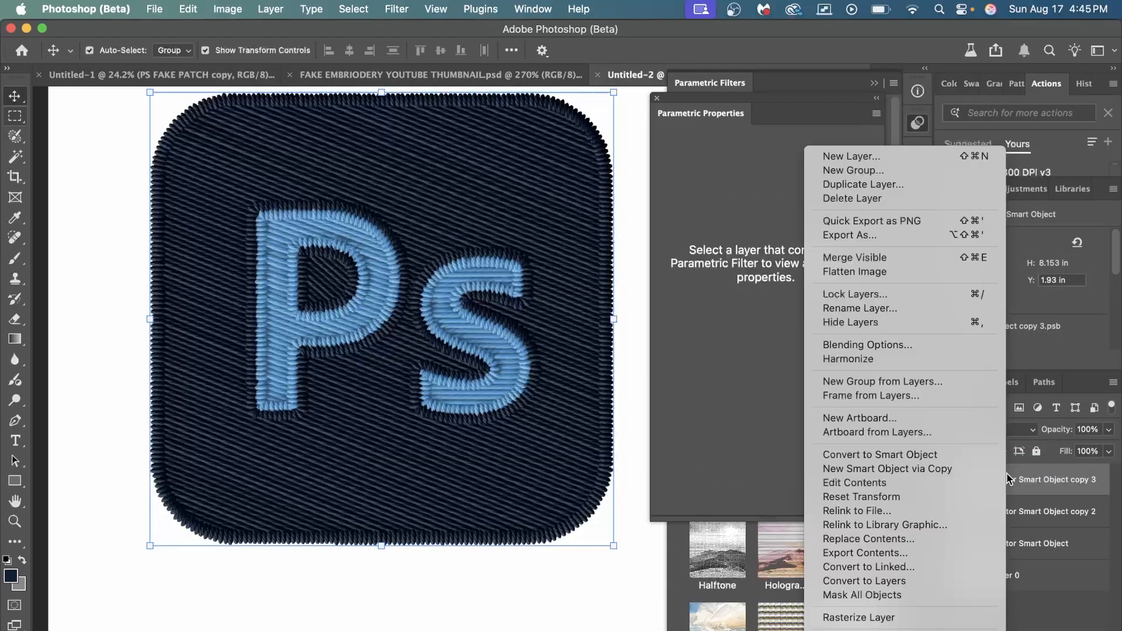
click(964, 310)
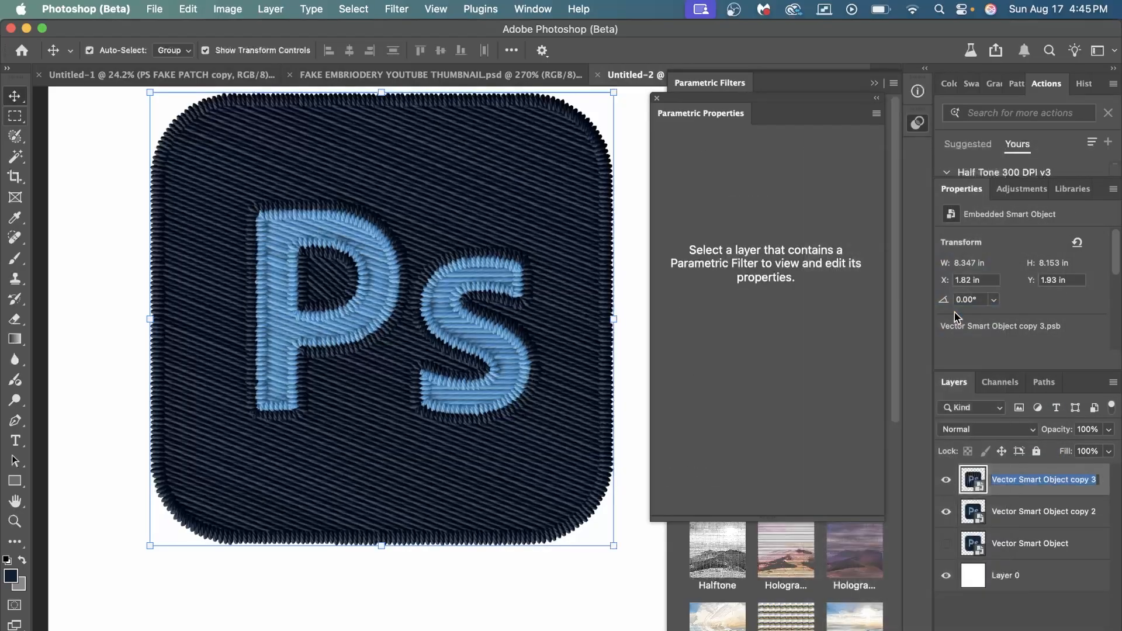
text(BAD EXAMPLE)
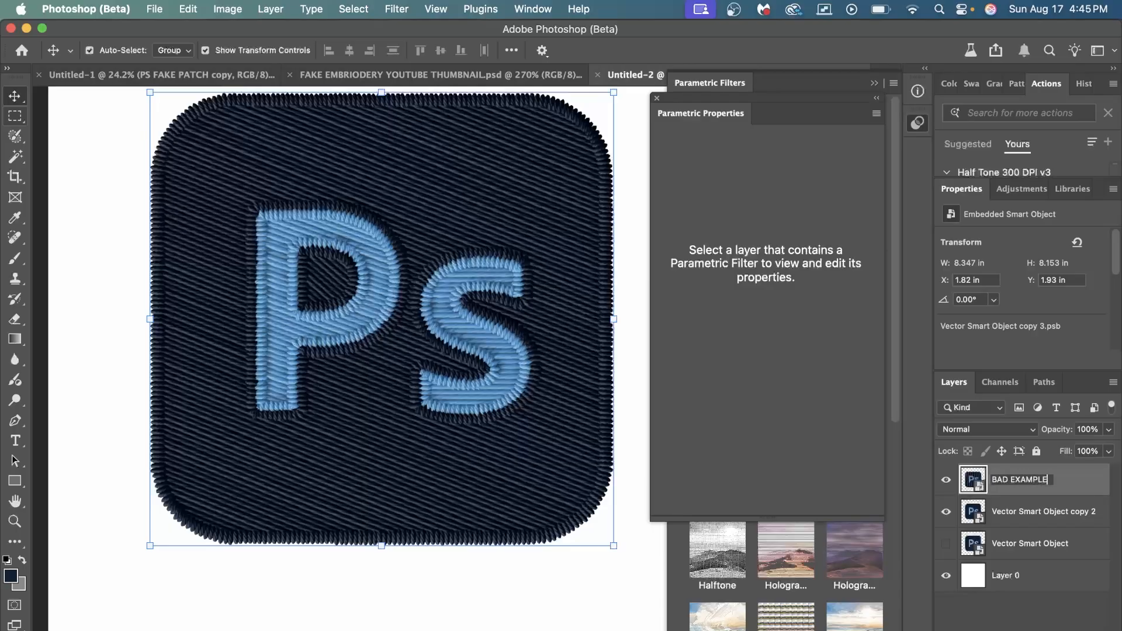
key(Return)
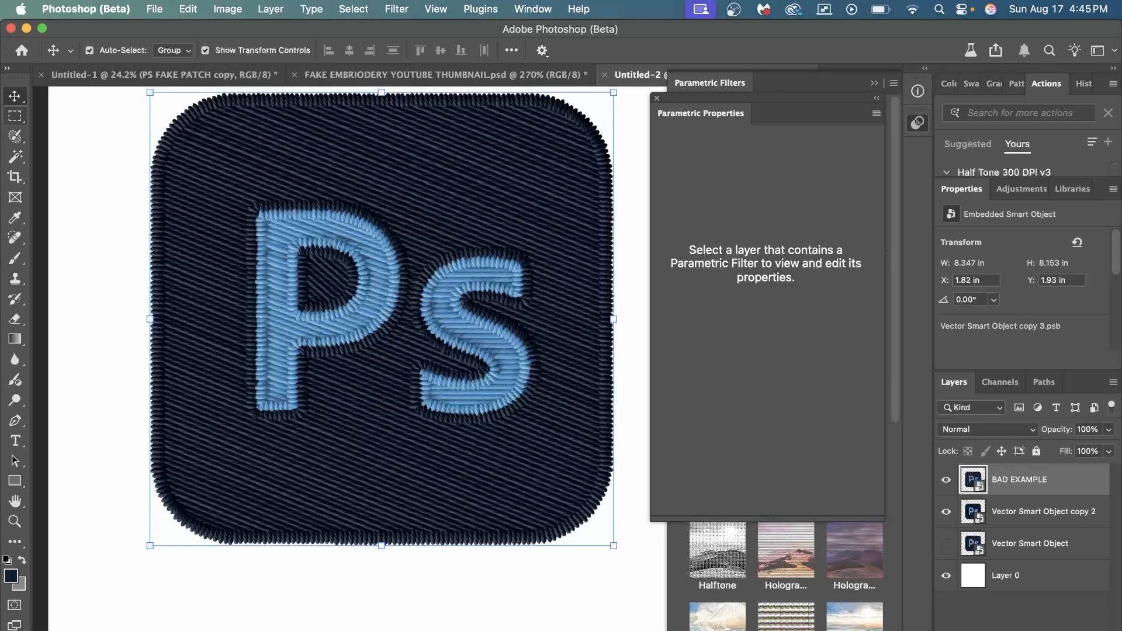
Step: Delete the Vector Smart Object copy 2 layer
click(1043, 515)
right_click(1047, 513)
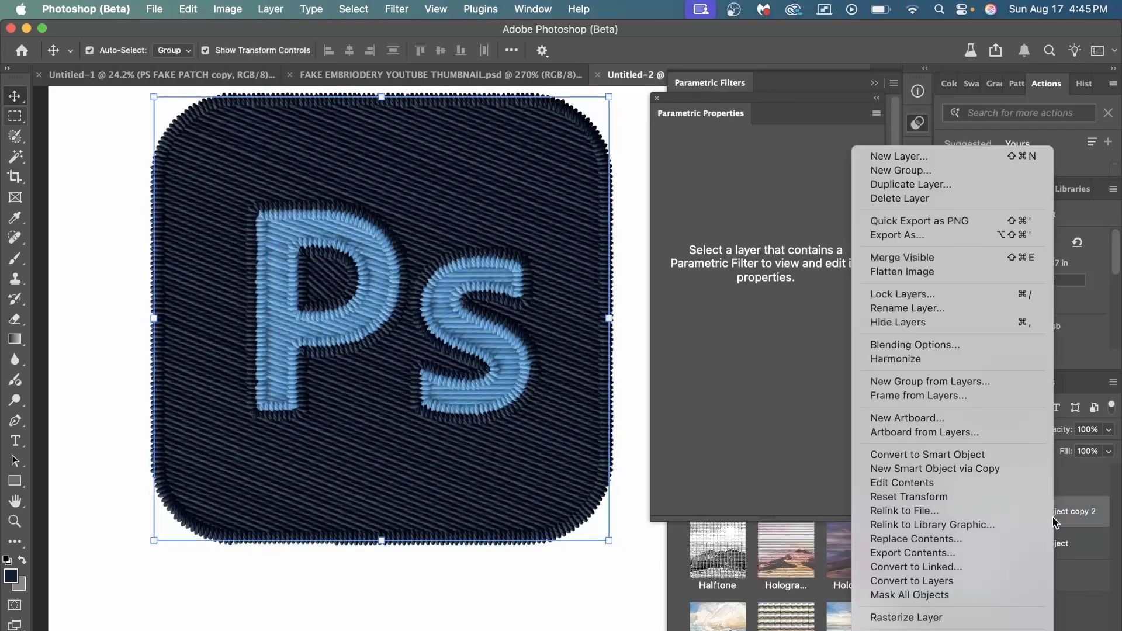
click(1104, 510)
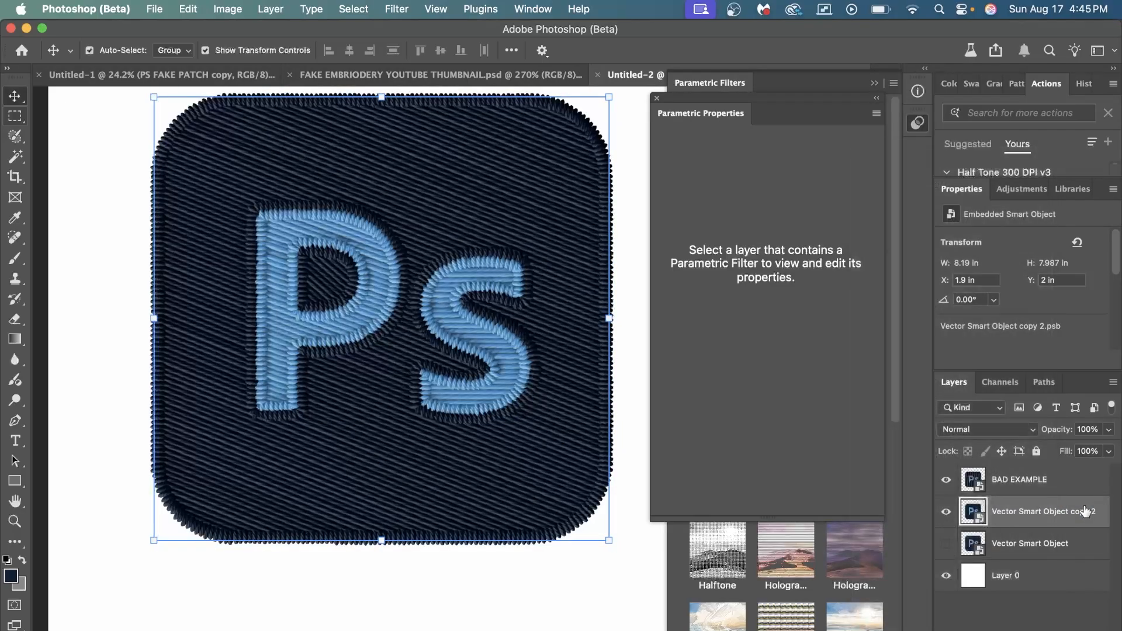
key(Delete)
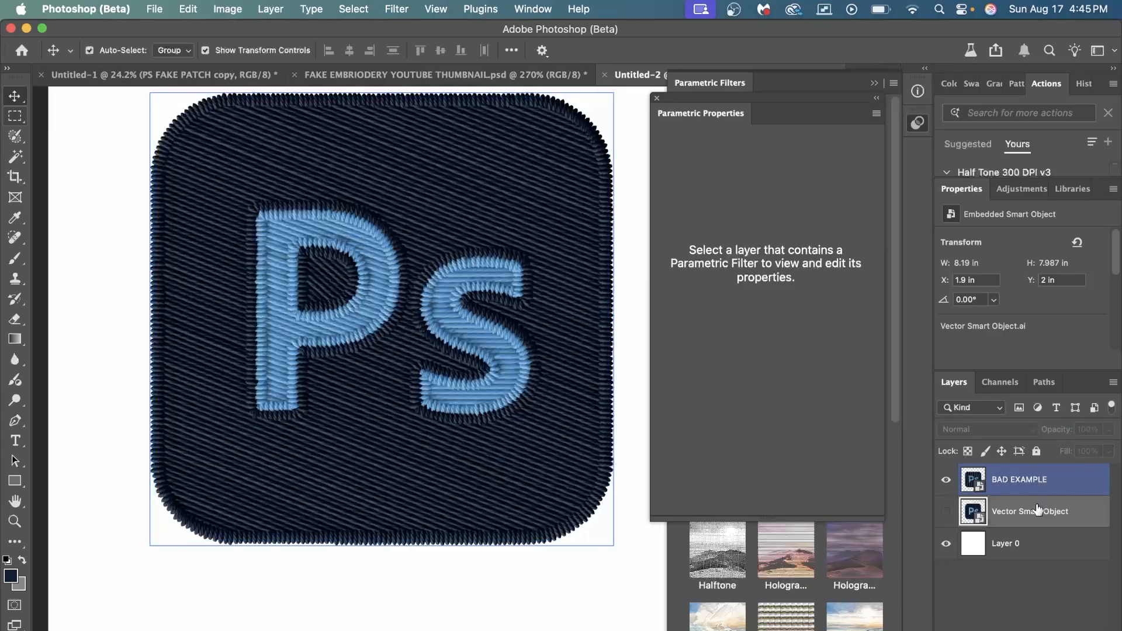
Step: Give the BAD EXAMPLE layer a red color label
right_click(1084, 482)
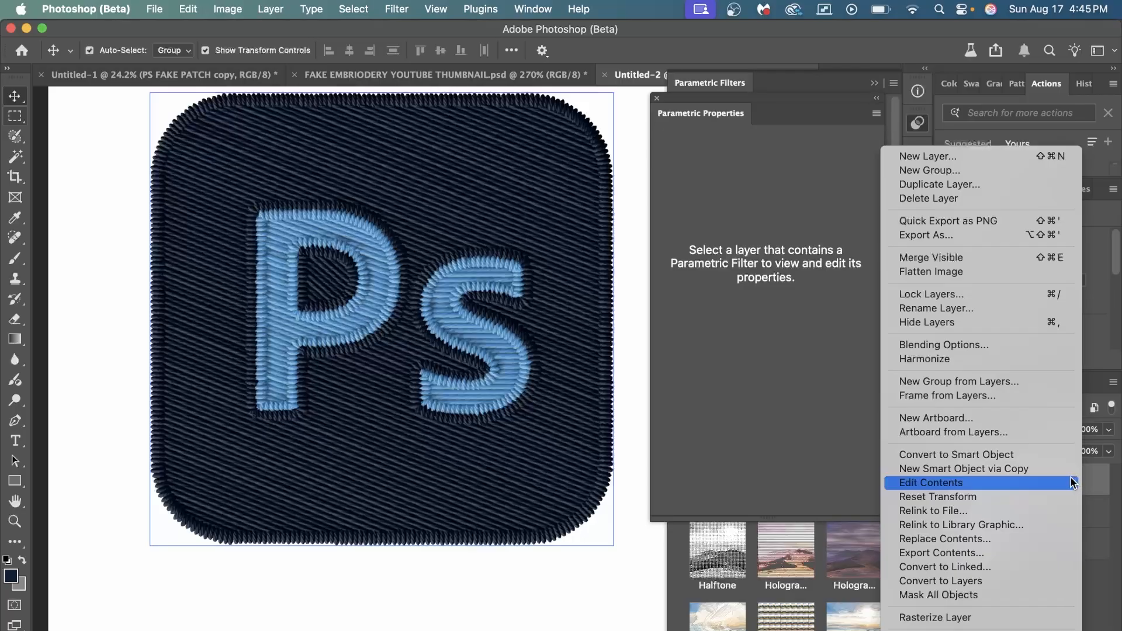
click(1098, 475)
right_click(949, 477)
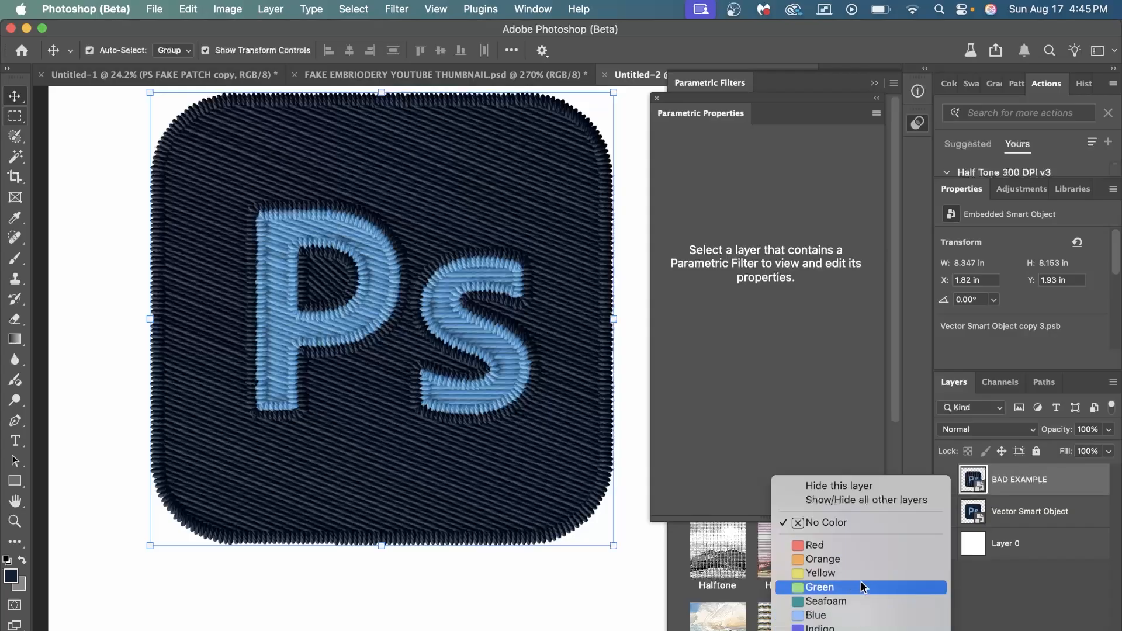
click(857, 545)
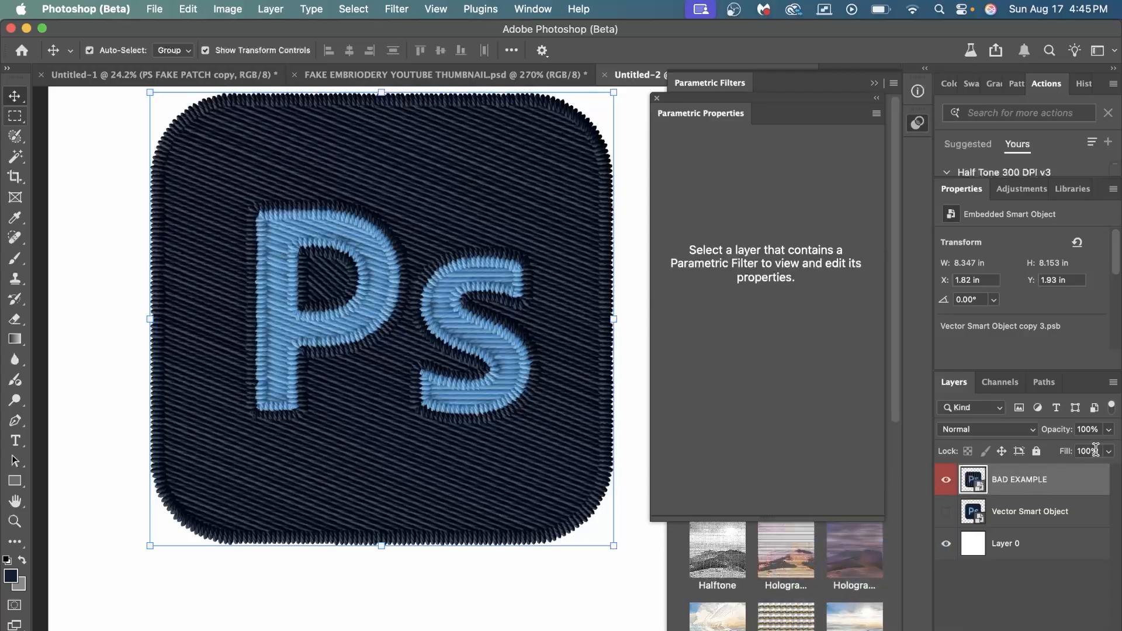
Step: Hide the BAD EXAMPLE layer and the white Layer 0, and show the original Vector Smart Object layer
click(946, 480)
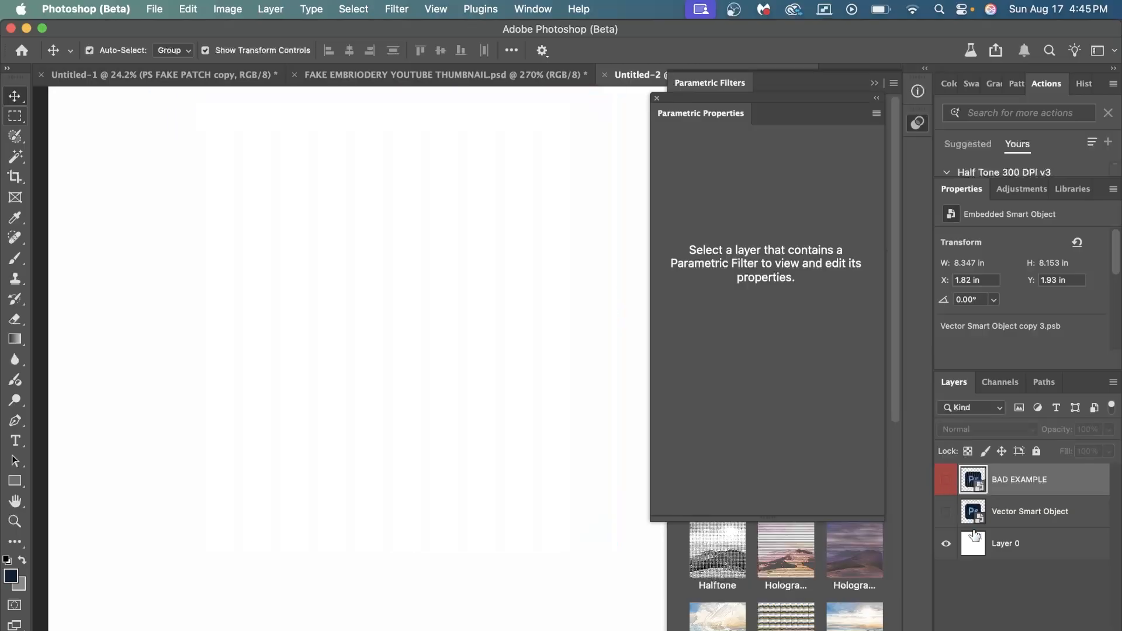
click(1093, 516)
click(946, 513)
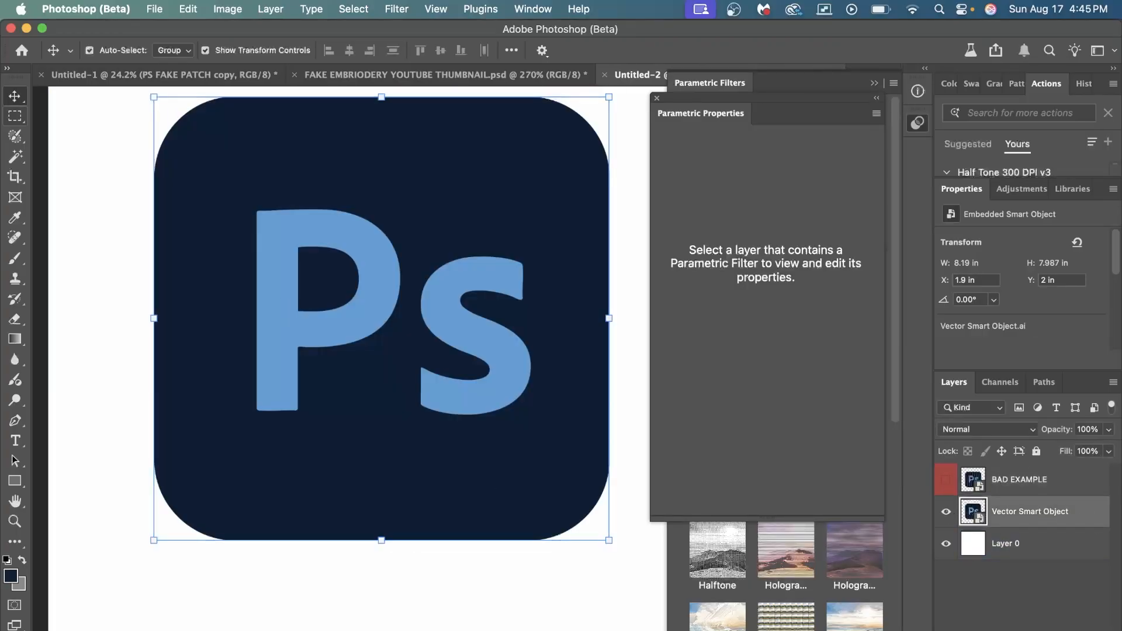
click(985, 548)
click(947, 552)
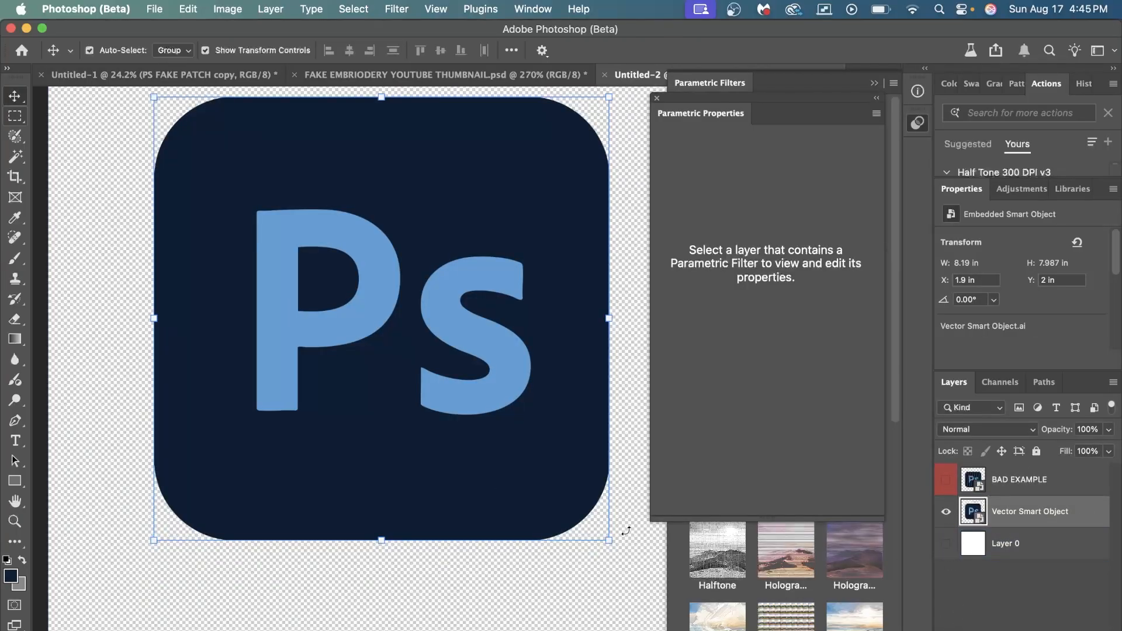
Step: Close the parametric properties and move the Parametric Filters window clear of the logo
scroll(226, 326, down, 2)
scroll(230, 331, up, 5)
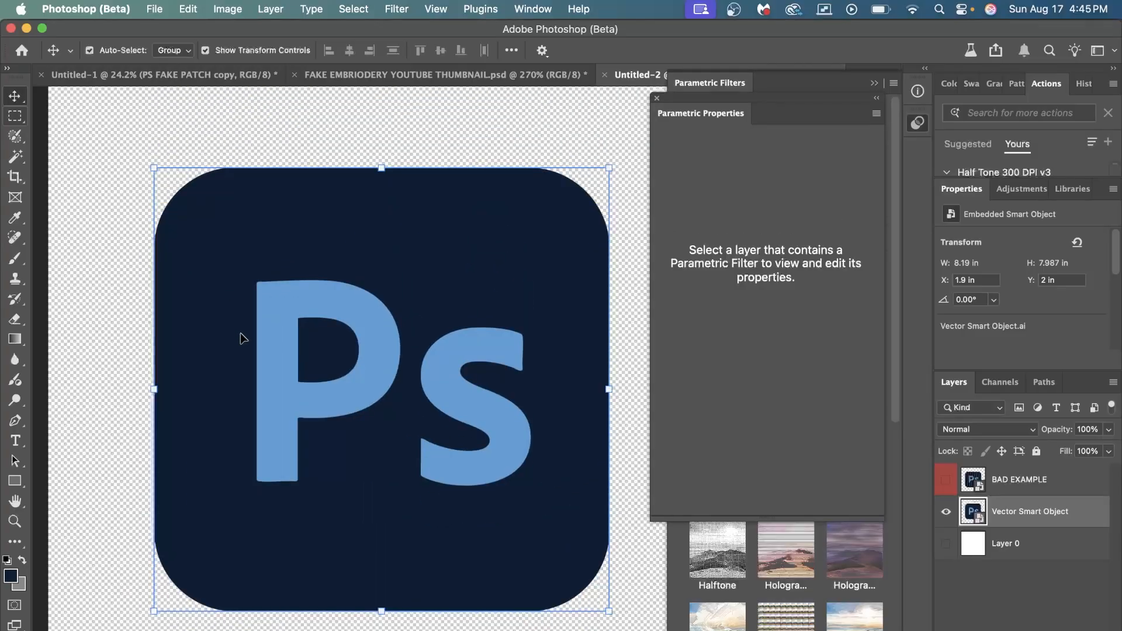
click(657, 99)
drag(845, 80, 889, 68)
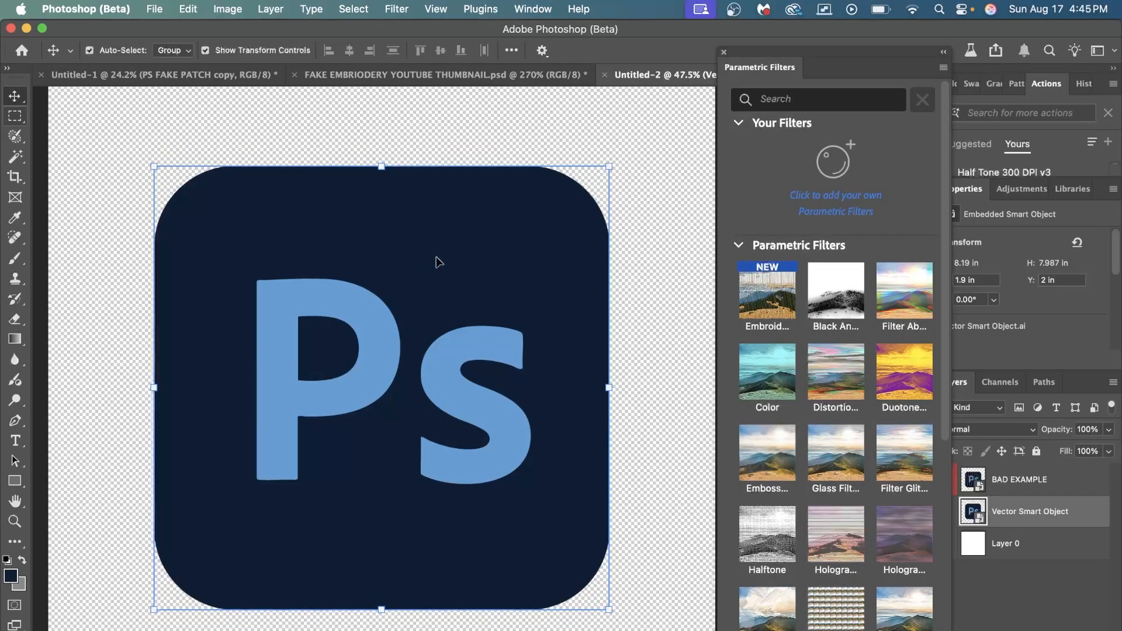
scroll(432, 265, down, 2)
scroll(420, 268, up, 3)
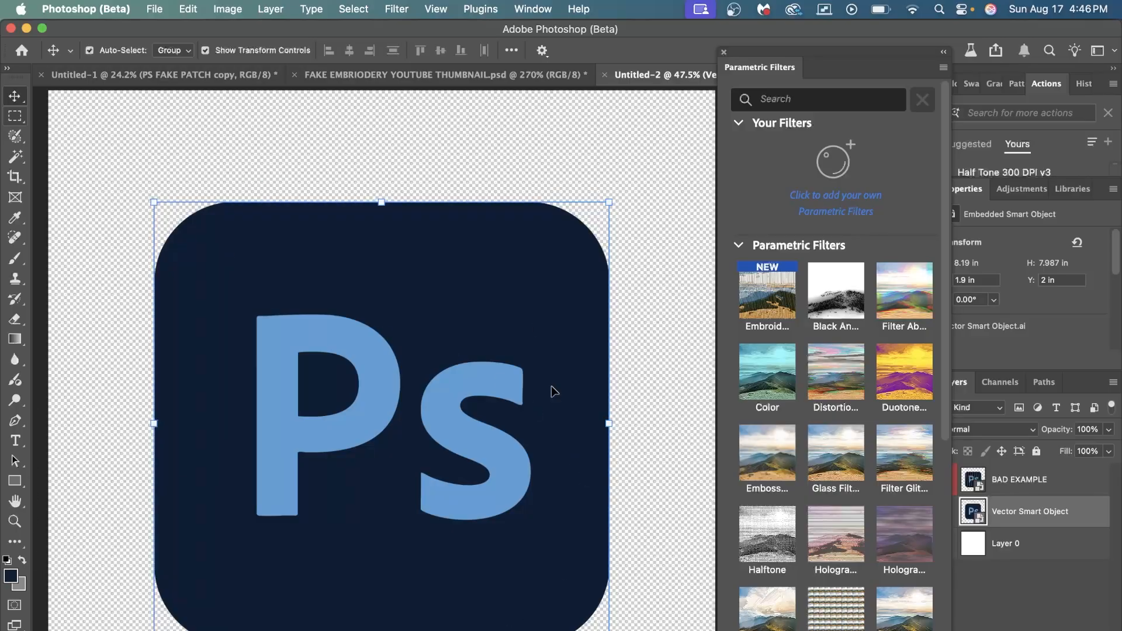
Step: Add a 125 px outside stroke in the logo's light blue to the Vector Smart Object layer
right_click(1031, 511)
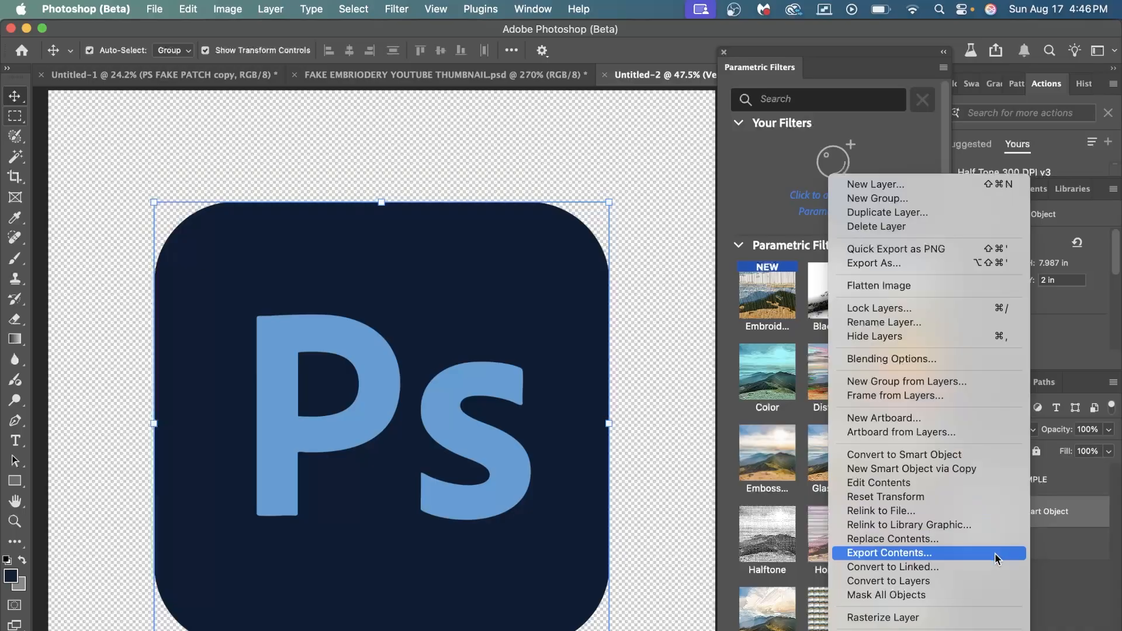
click(995, 624)
right_click(984, 507)
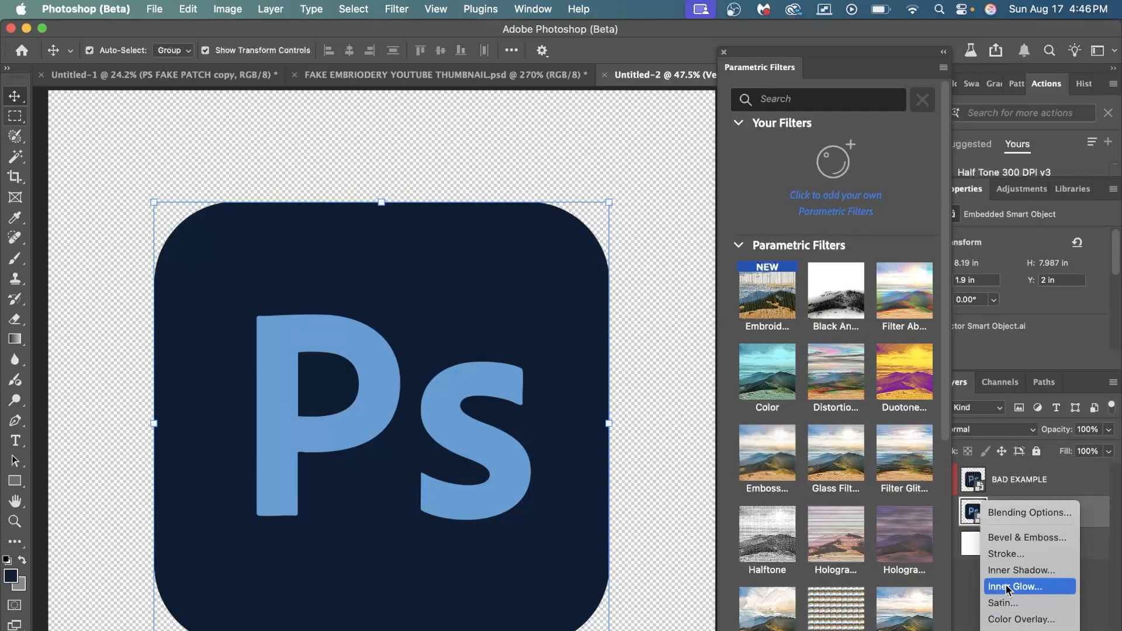
click(1011, 561)
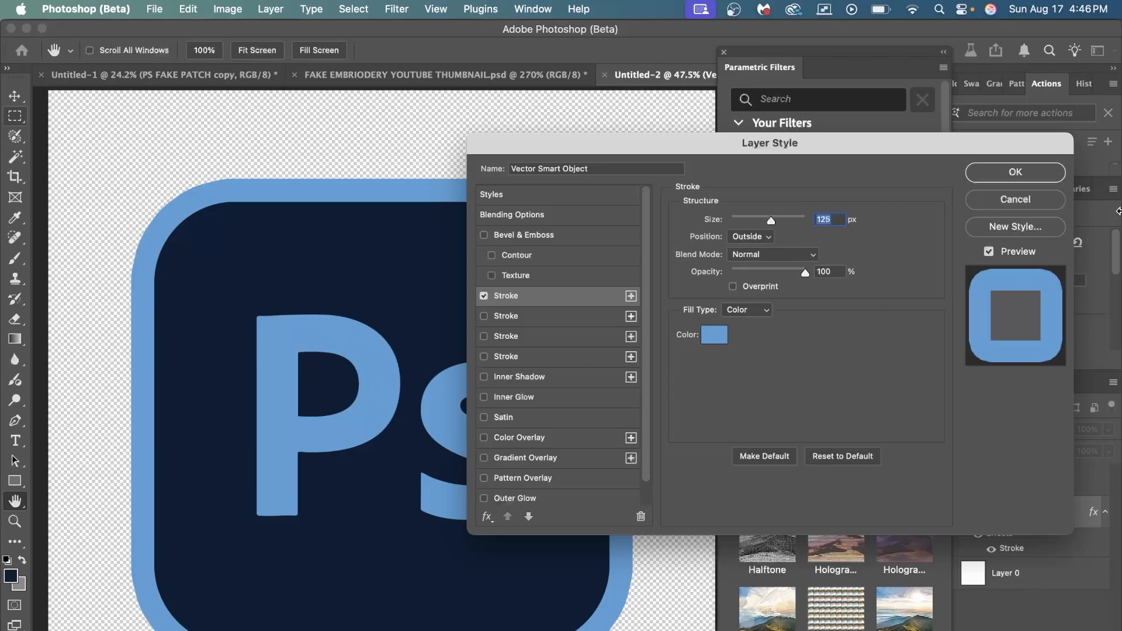
click(1017, 172)
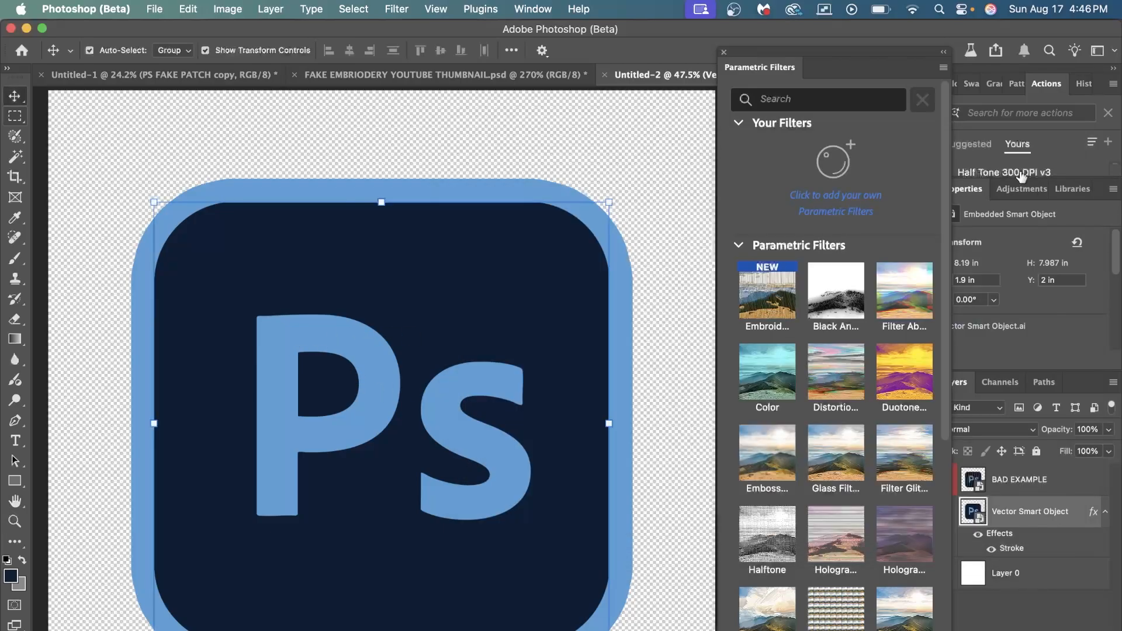
Step: Convert the stroked Vector Smart Object layer to a Smart Object so the stroke is part of it
right_click(1035, 527)
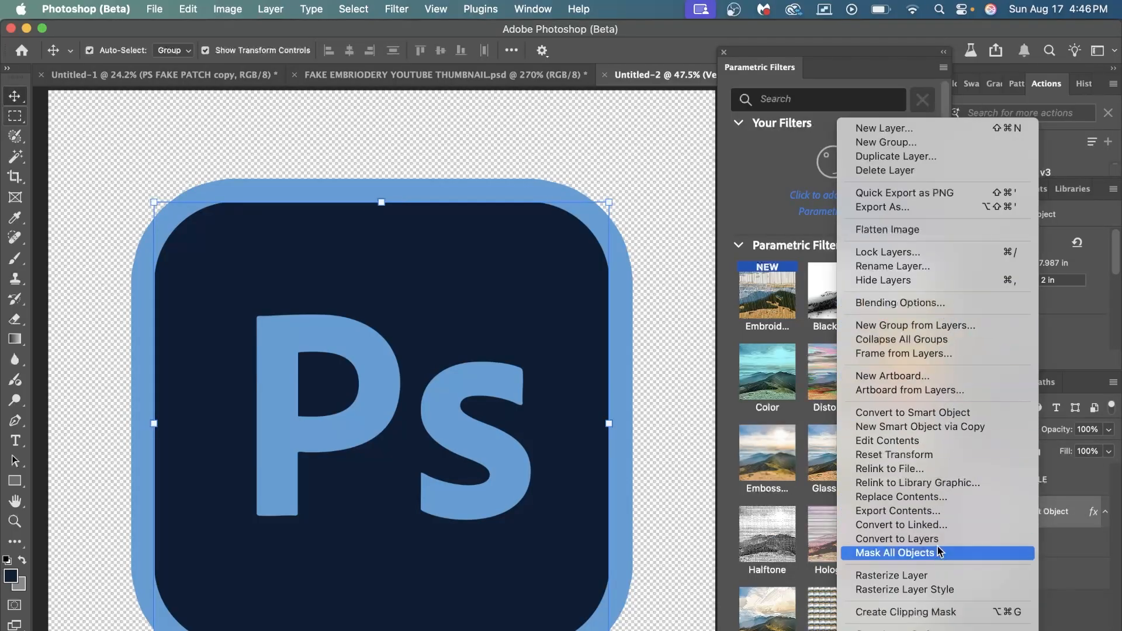
click(958, 426)
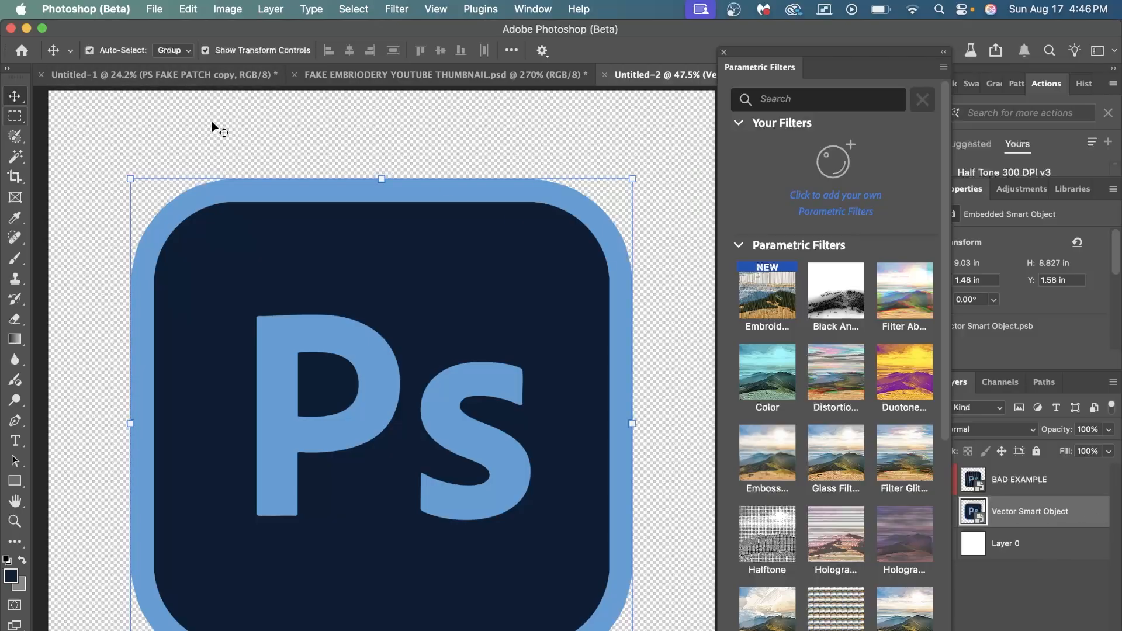
scroll(711, 412, up, 1)
scroll(652, 320, down, 2)
scroll(651, 320, down, 1)
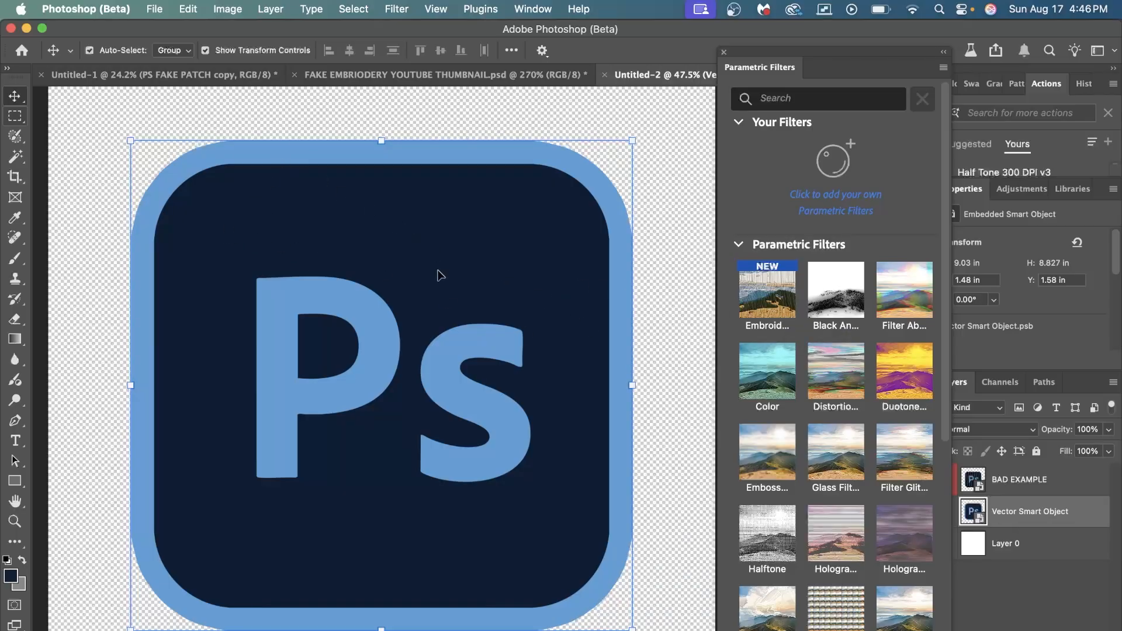
Step: Switch to the Magic Wand tool, keeping Point Sample as its sample size
click(15, 161)
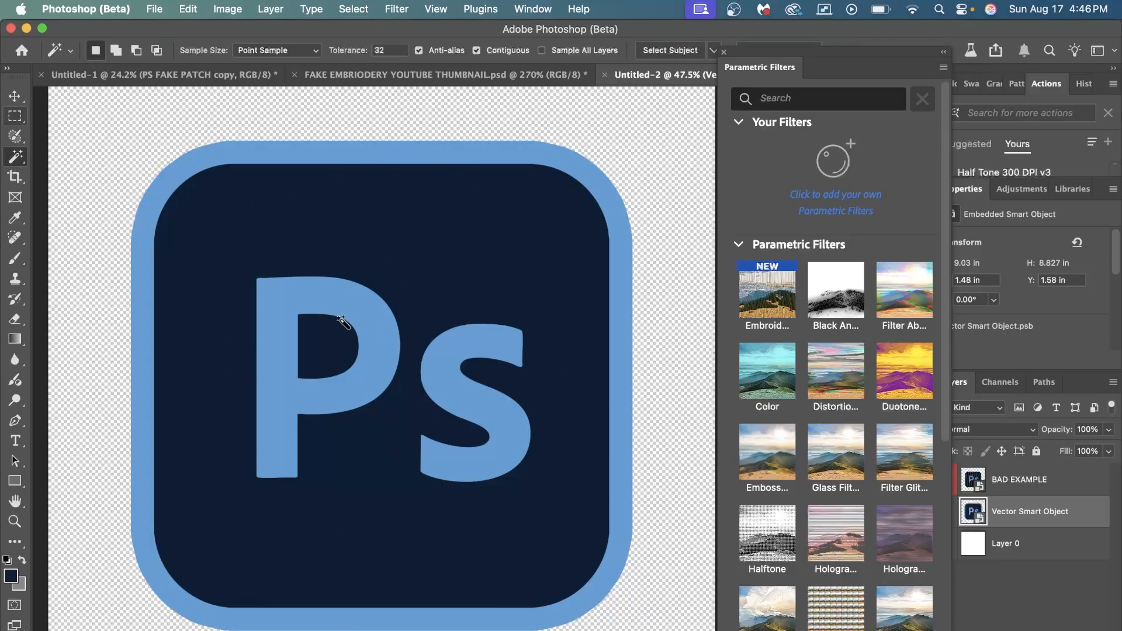
right_click(138, 310)
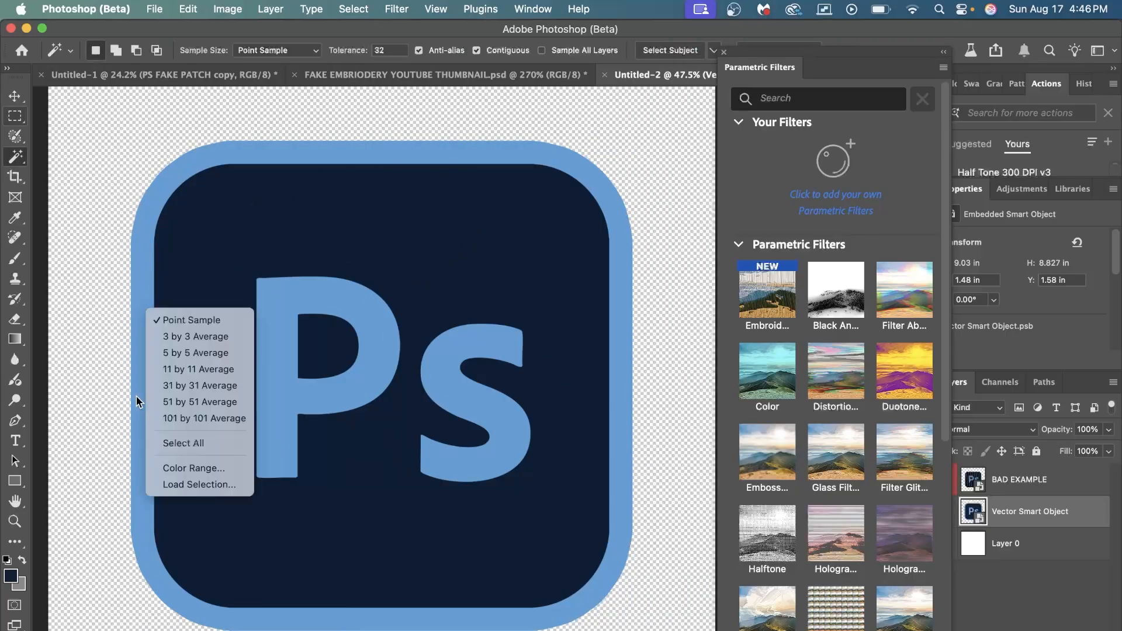
key(Escape)
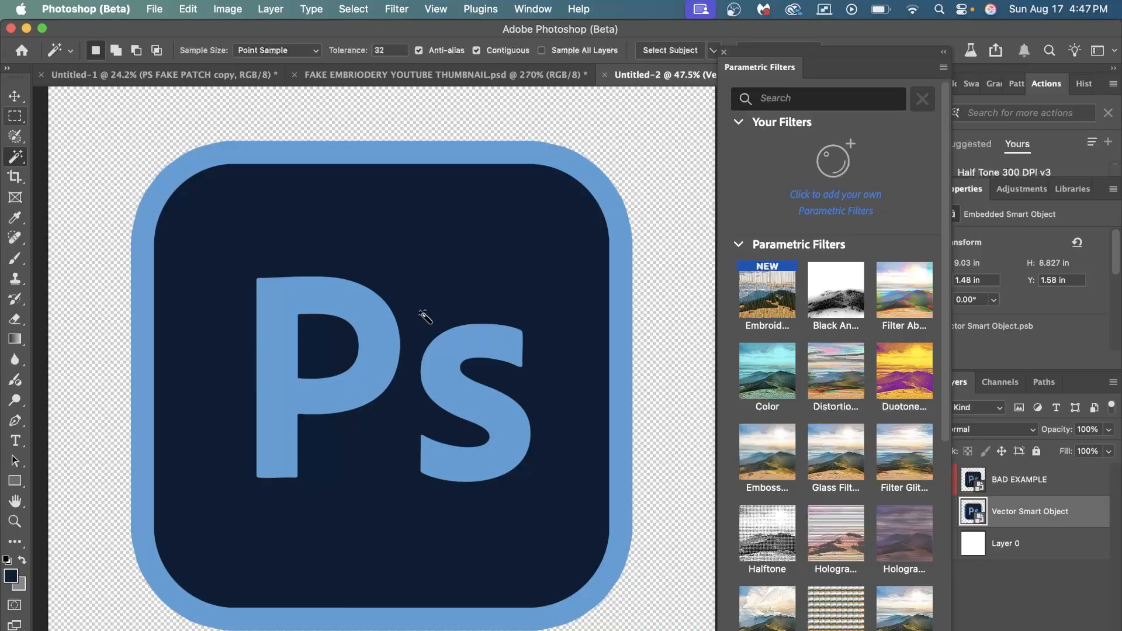
Step: Rename the stroked Vector Smart Object layer as ADOBE LOGO
right_click(1044, 513)
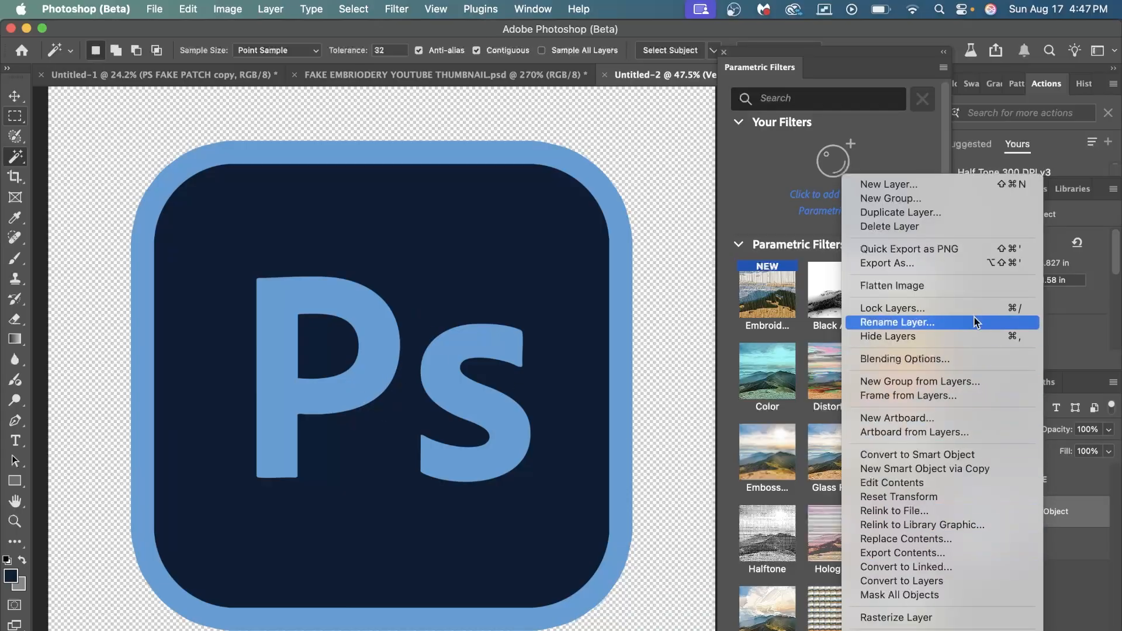
click(959, 320)
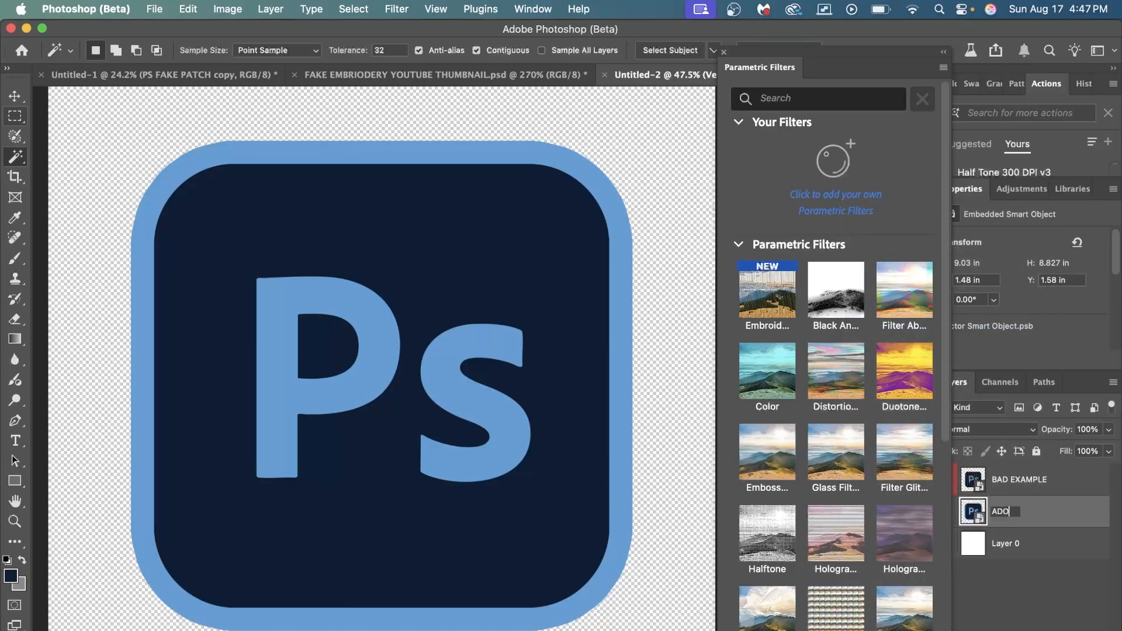
key(Return)
Step: Select the logo's navy background with the Magic Wand and copy it to a new layer
click(468, 231)
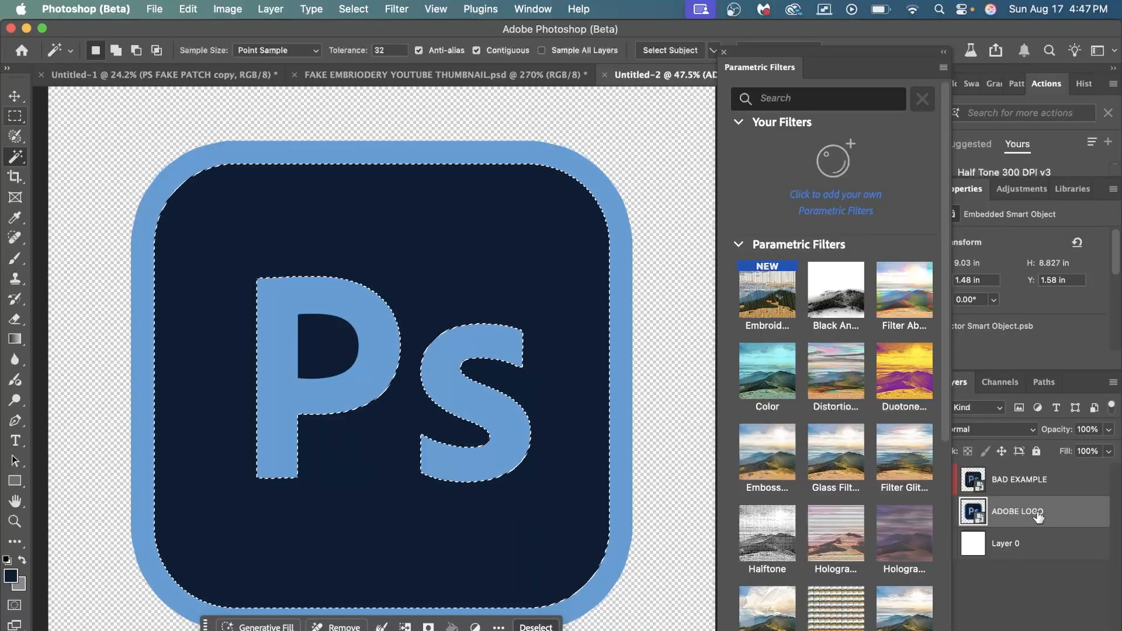
key(super+j)
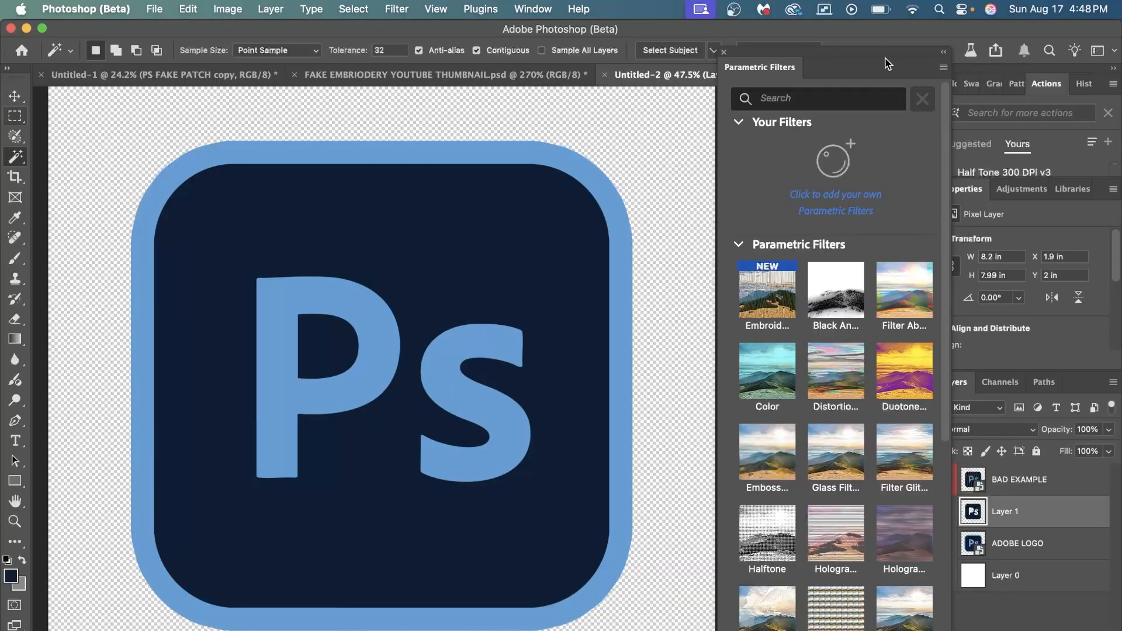
Step: Move the Parametric Filters window off the layer list, toggle the ADOBE LOGO layer to check the navy copy, and leave it hidden
drag(887, 47, 846, 50)
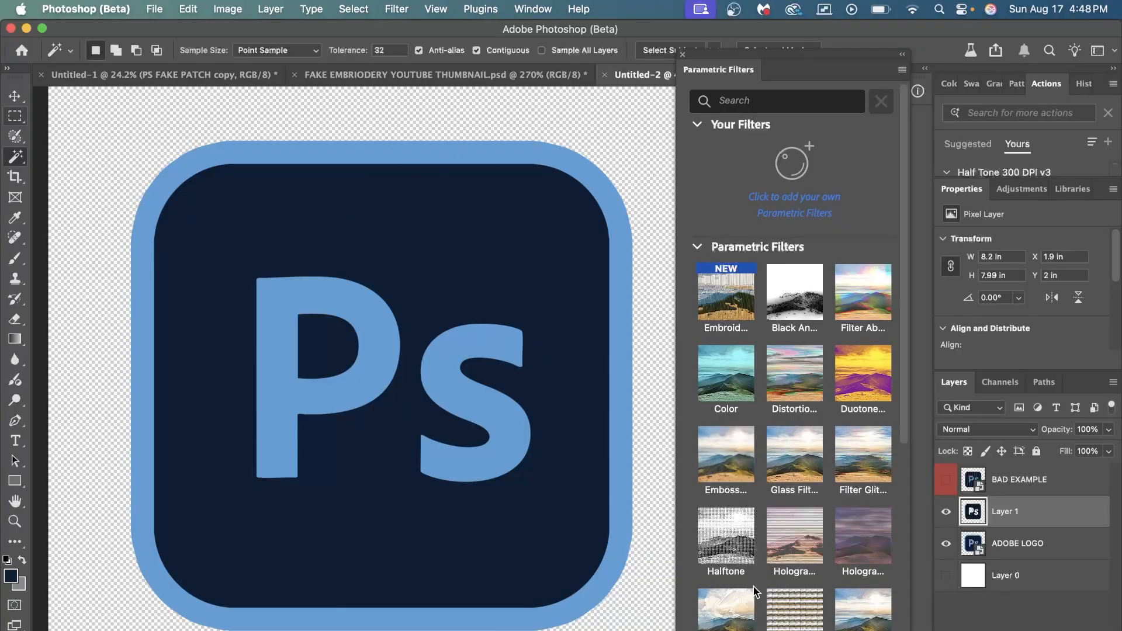
click(947, 546)
click(947, 547)
click(947, 546)
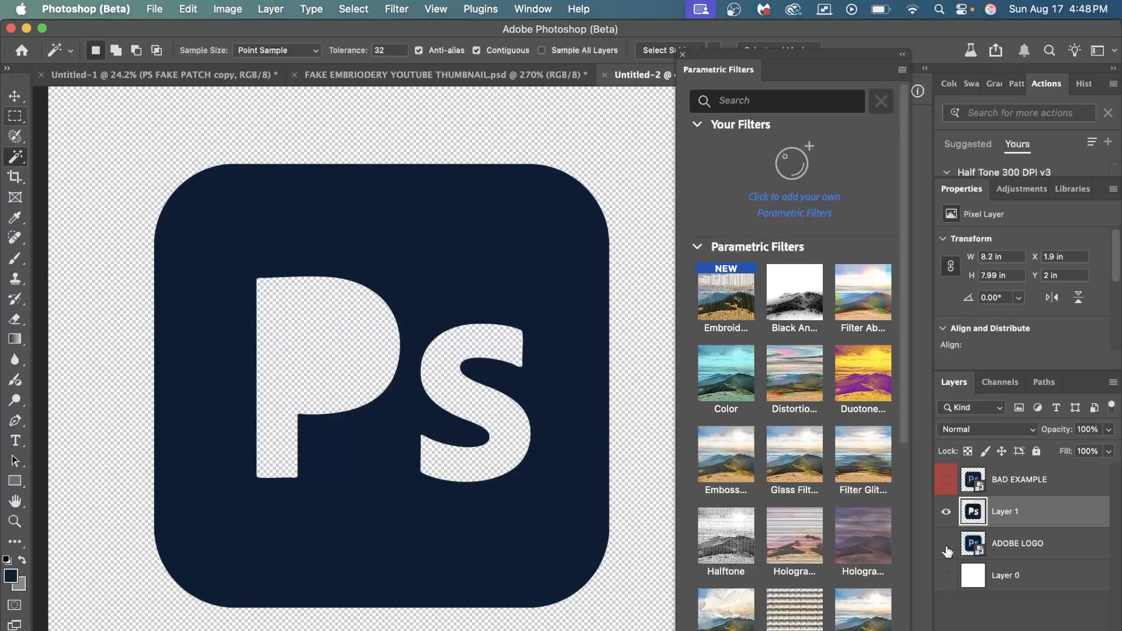
click(947, 547)
click(947, 546)
click(947, 547)
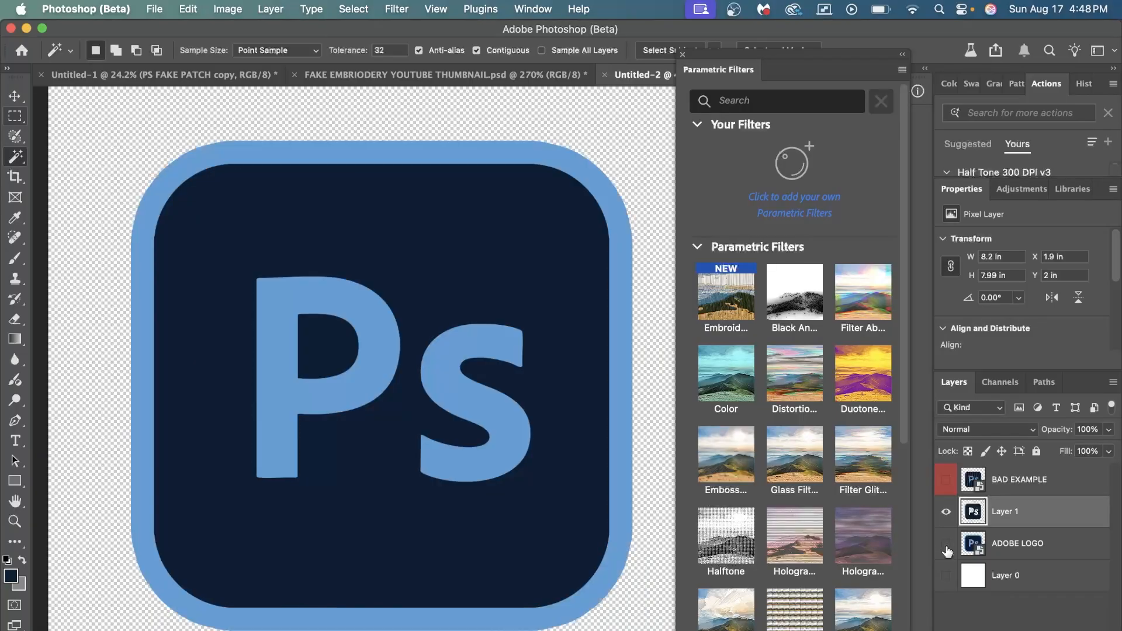
click(947, 547)
click(947, 548)
click(947, 548)
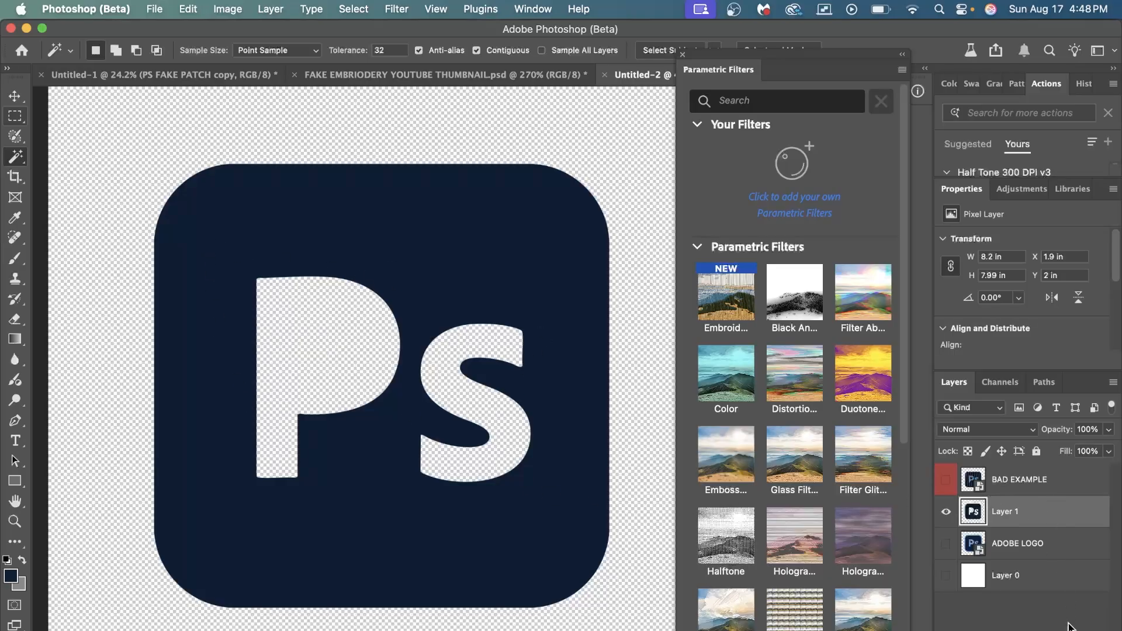
Step: Add a new layer above the navy copy and paint over the Ps letter gaps in navy with the 800 px brush
key(super+shift+alt+n)
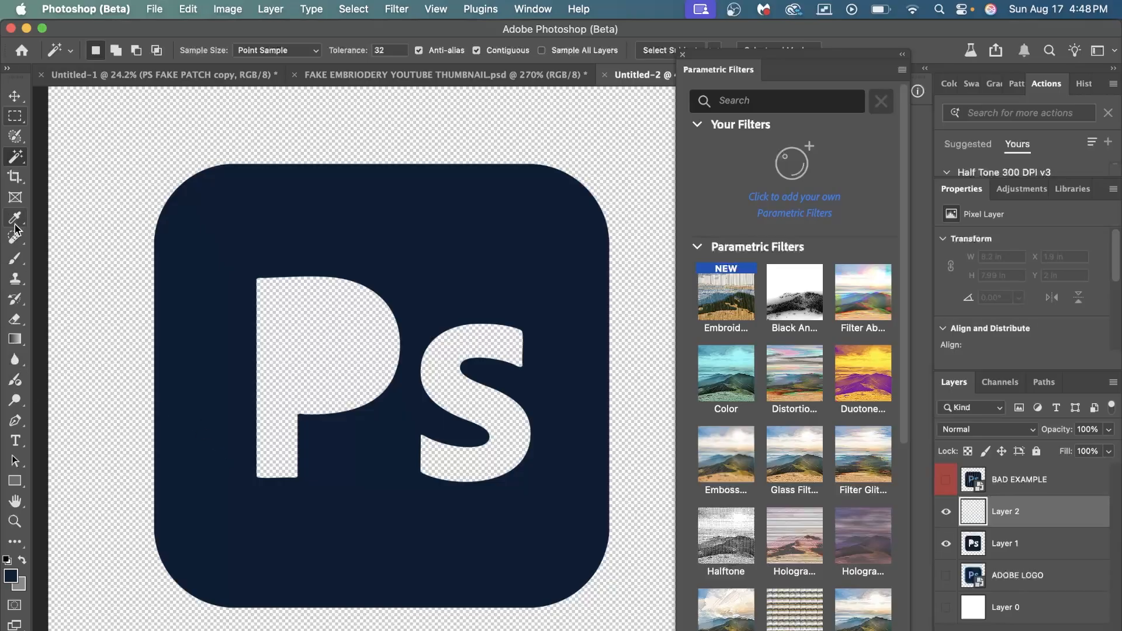
click(14, 261)
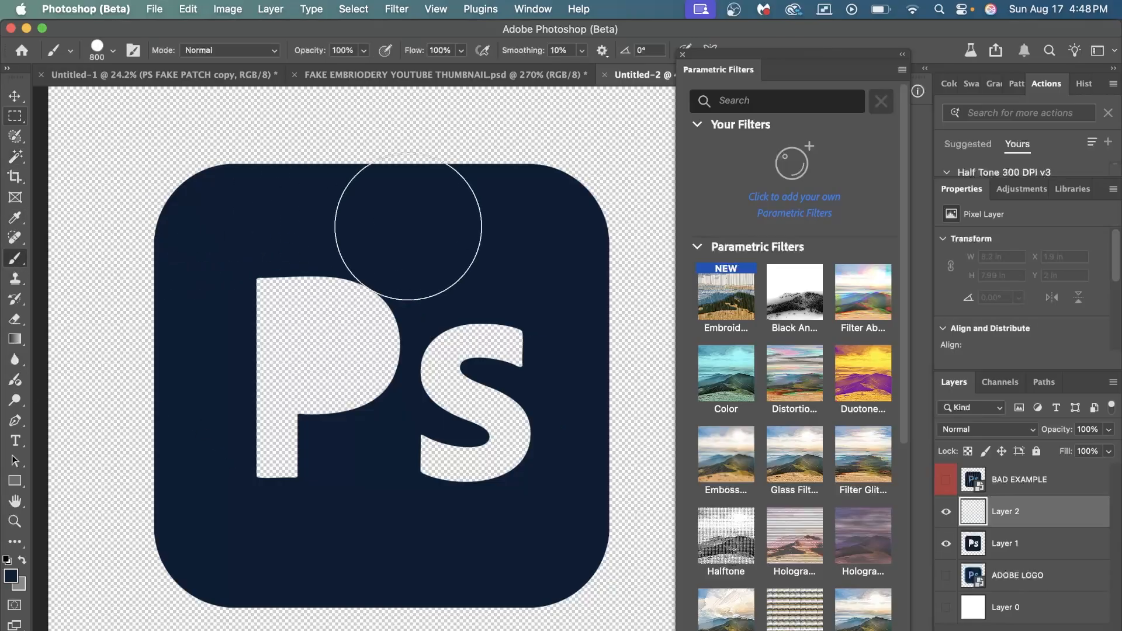
click(262, 275)
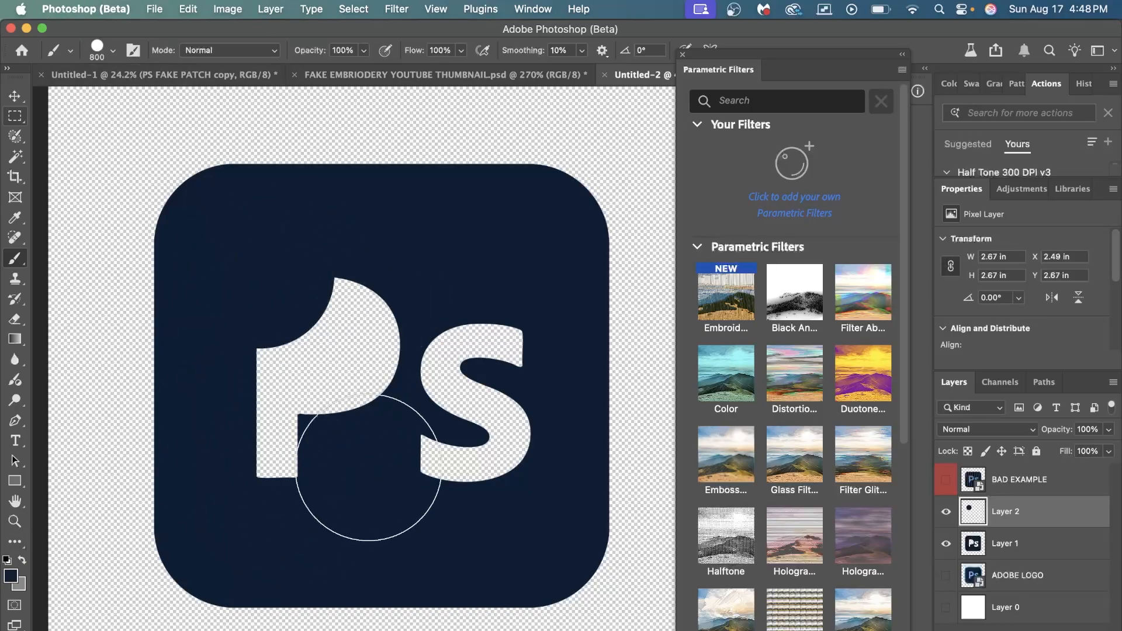
mouse_move(336, 307)
mouse_down()
mouse_move(387, 351)
mouse_move(316, 435)
mouse_move(281, 381)
mouse_move(297, 447)
mouse_move(471, 438)
mouse_move(473, 341)
mouse_move(497, 329)
mouse_up()
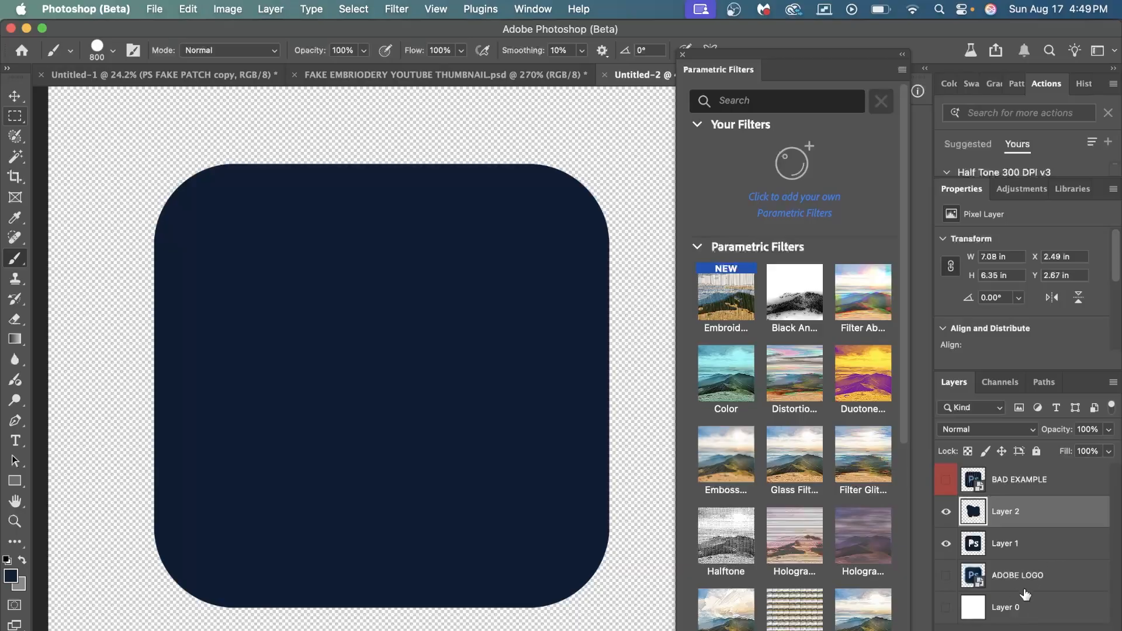
Step: Merge the painted Layer 2 with Layer 1 into one solid navy layer
double_click(1037, 541)
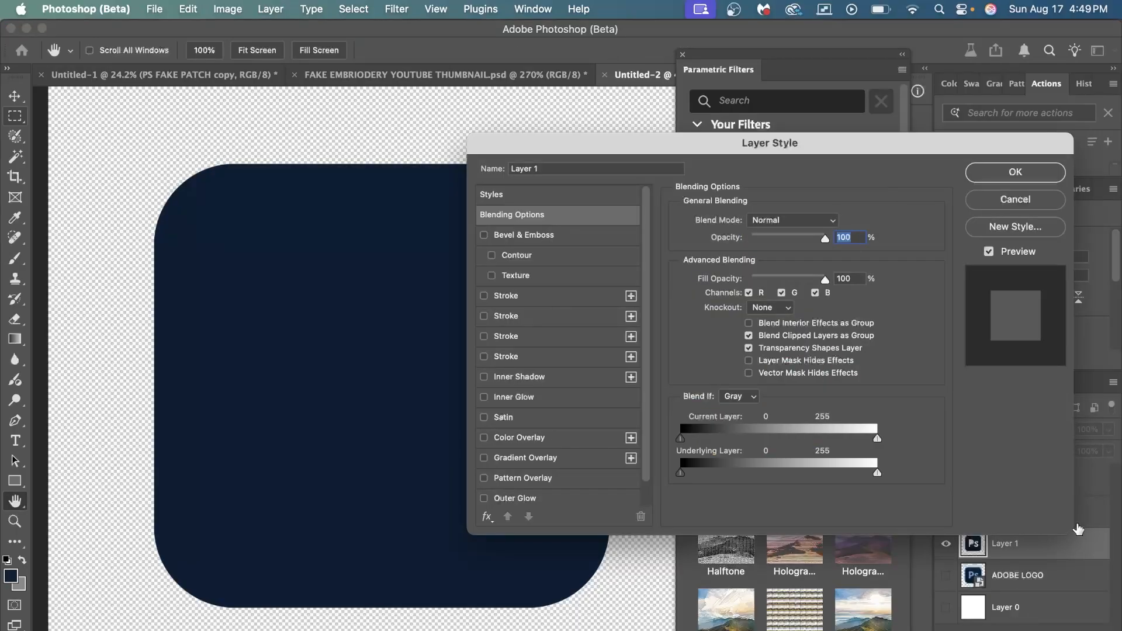
click(1017, 199)
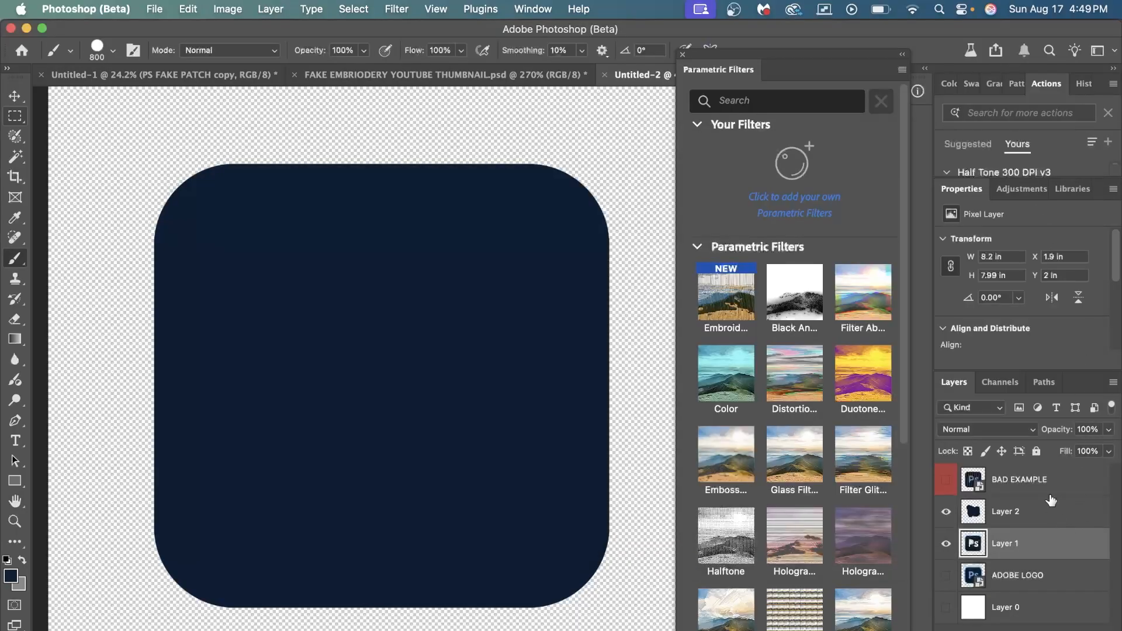
click(1051, 510)
shift+click(1035, 550)
right_click(1029, 547)
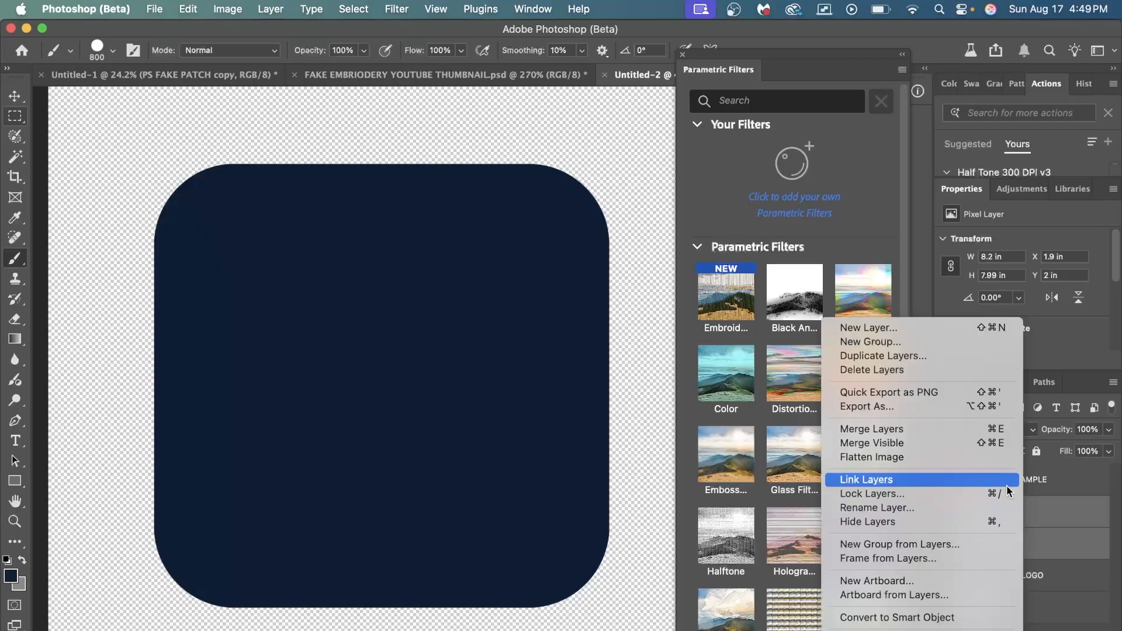
click(921, 431)
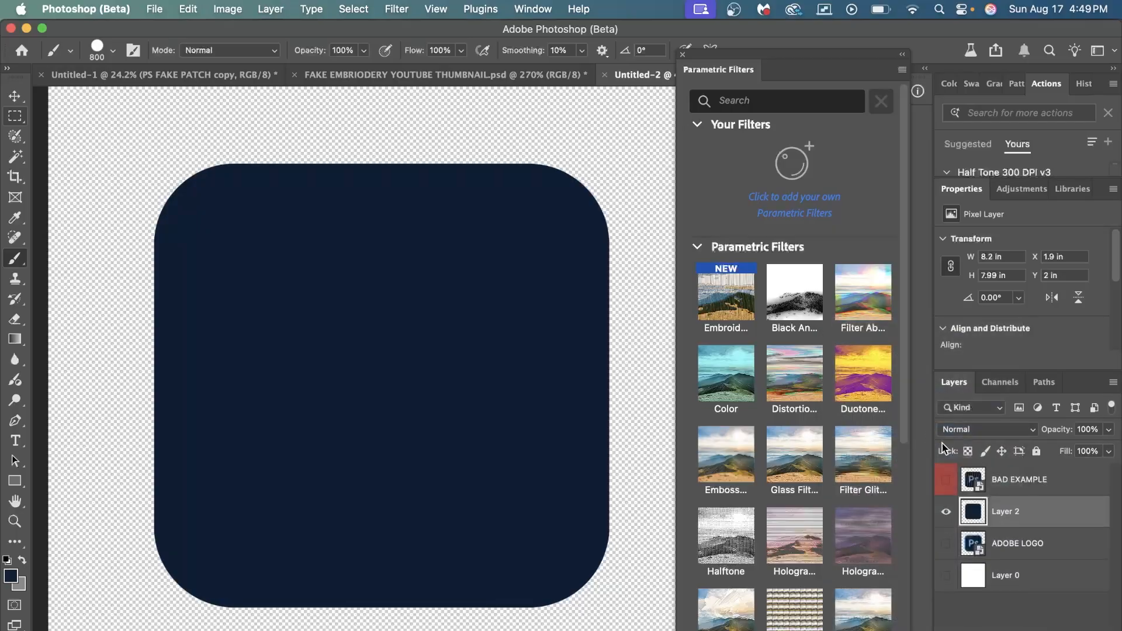
Step: Rename the merged navy layer as Navy Base
right_click(997, 514)
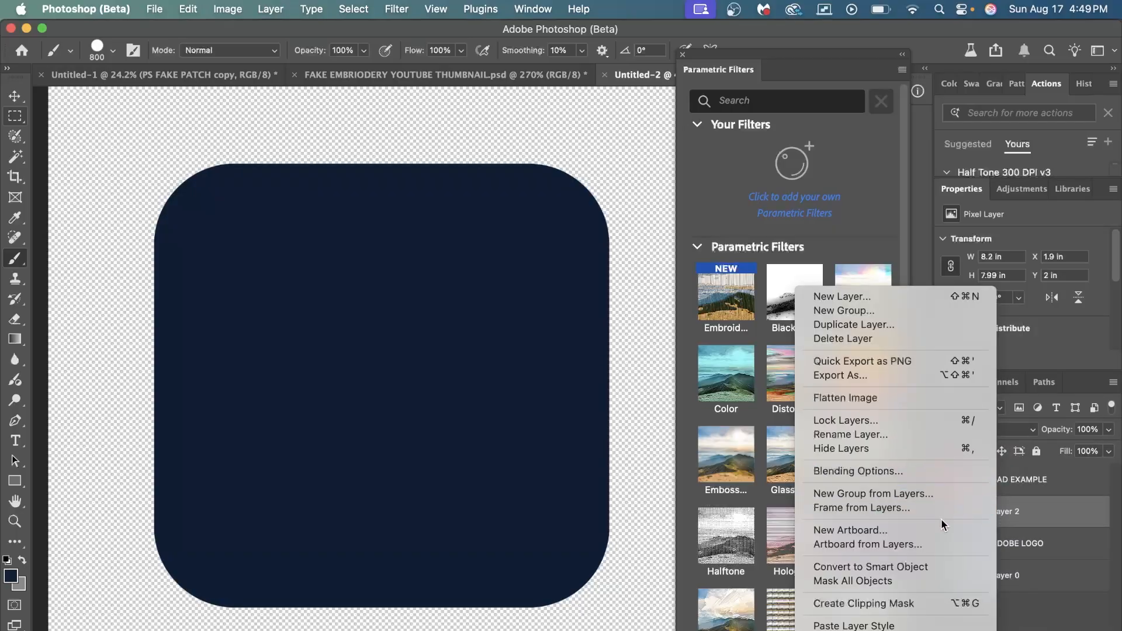
click(888, 435)
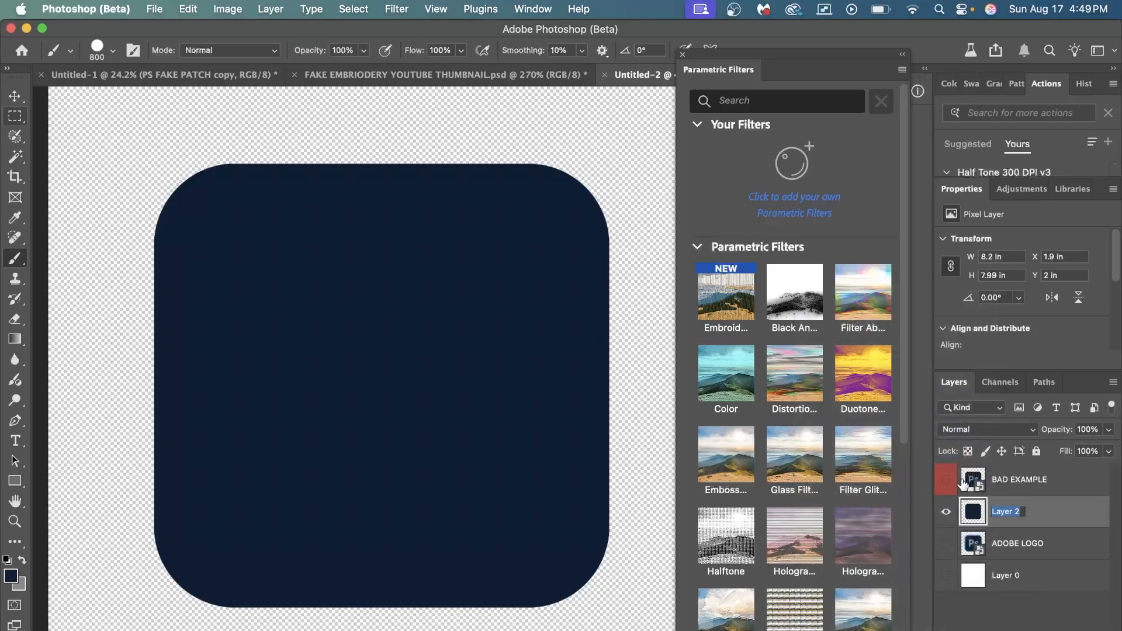
text(Navy Base)
key(Return)
Step: Hide Navy Base, copy the blue P and s letters from ADOBE LOGO to a new layer with the Magic Wand, and place it above Navy Base
click(946, 512)
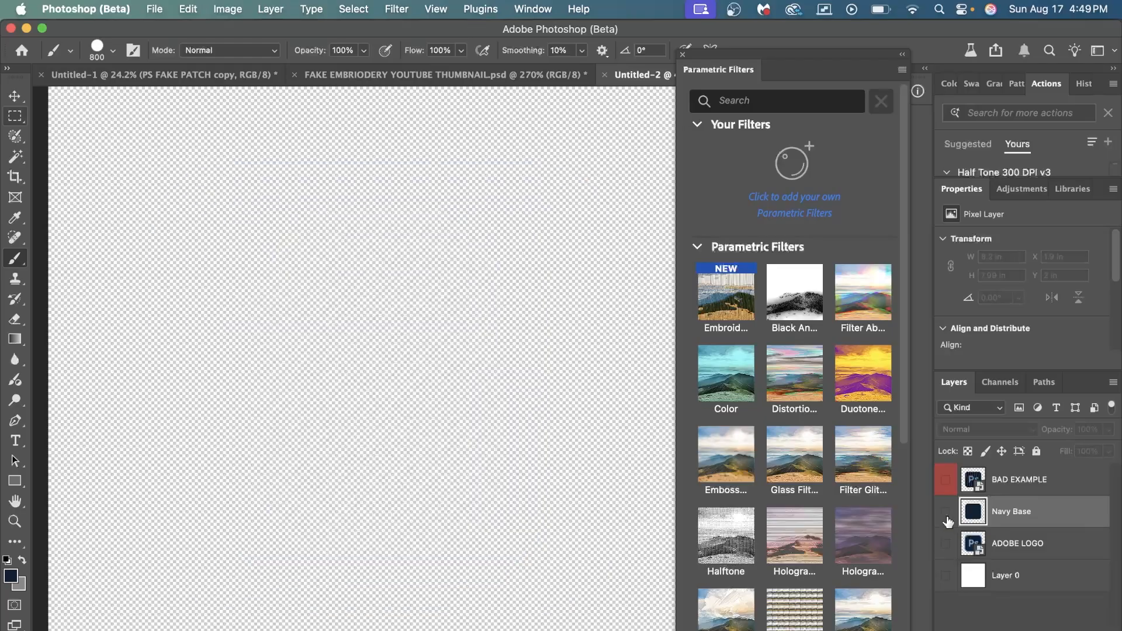
click(947, 544)
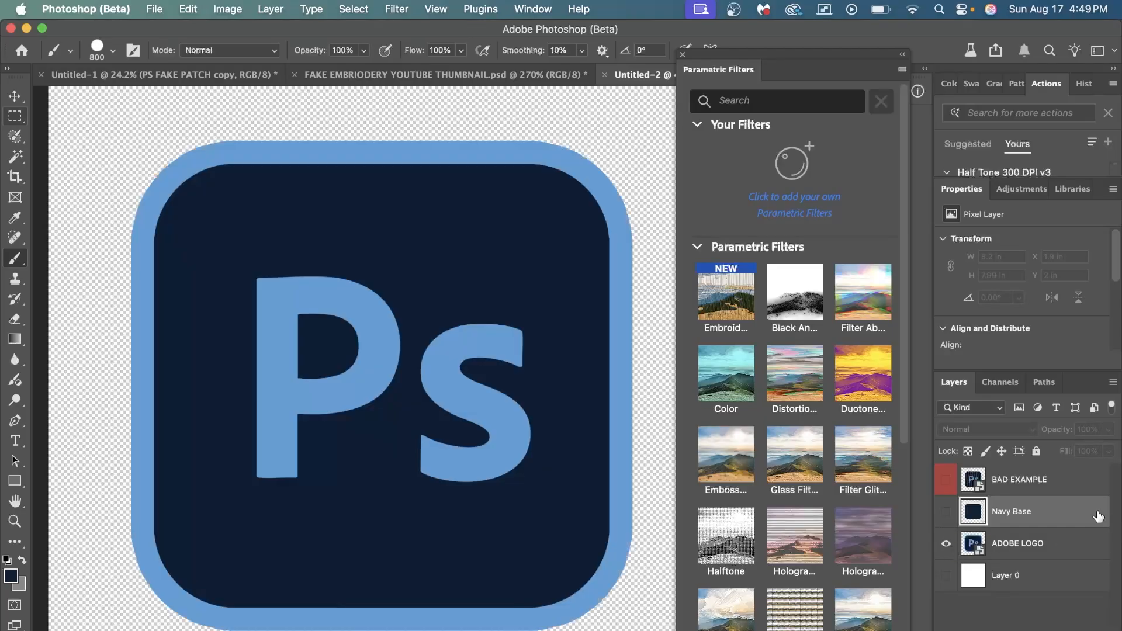
click(9, 157)
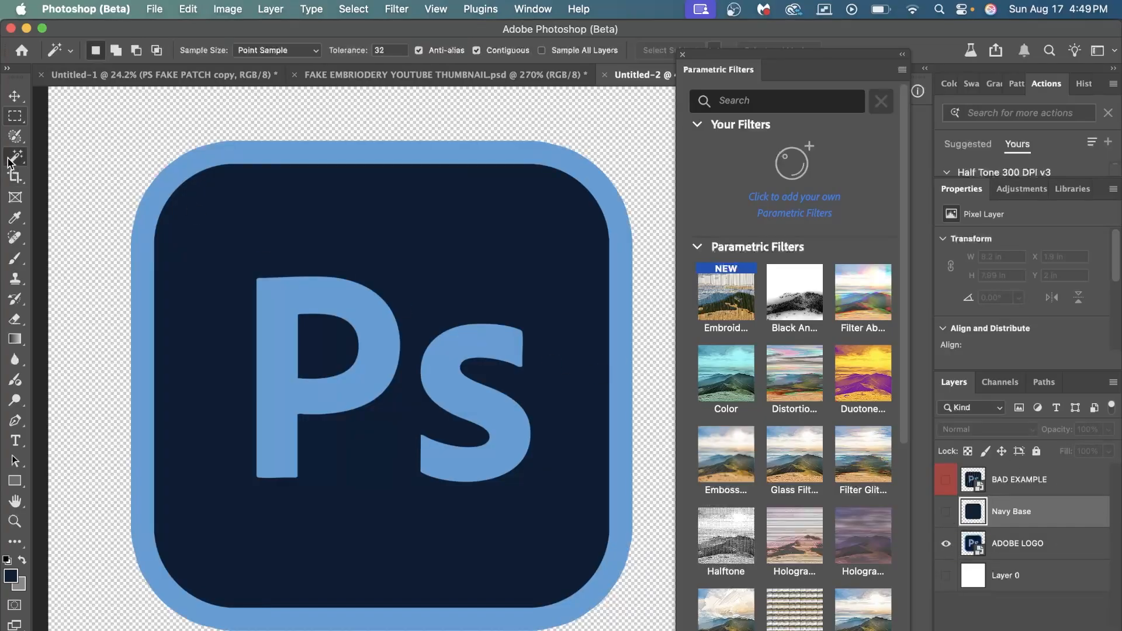
click(276, 339)
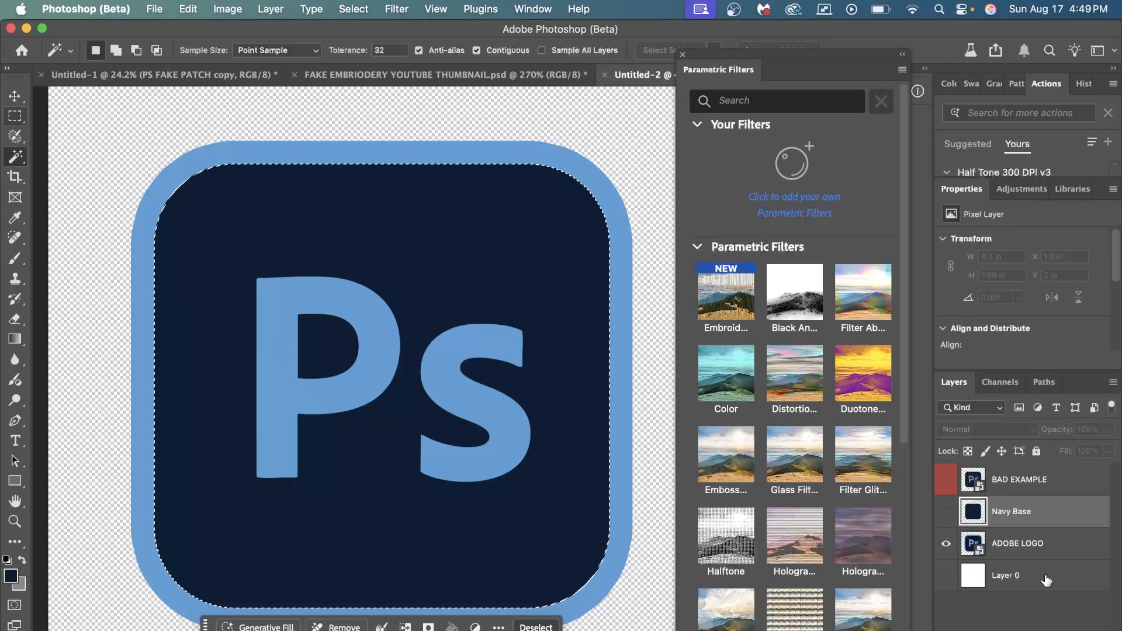
click(1082, 544)
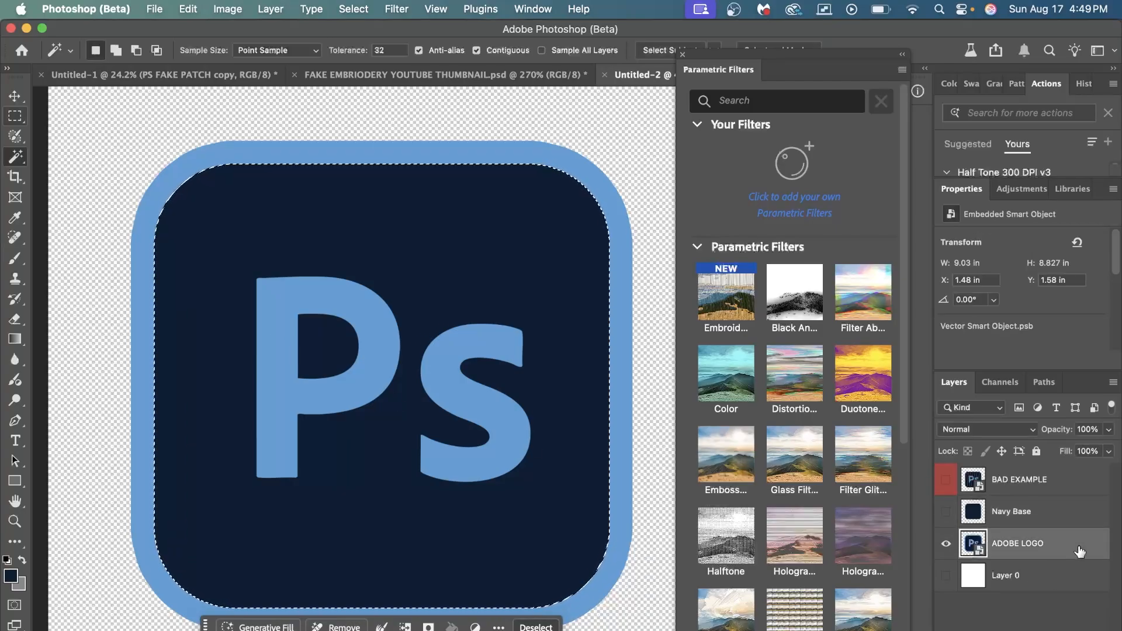
click(292, 336)
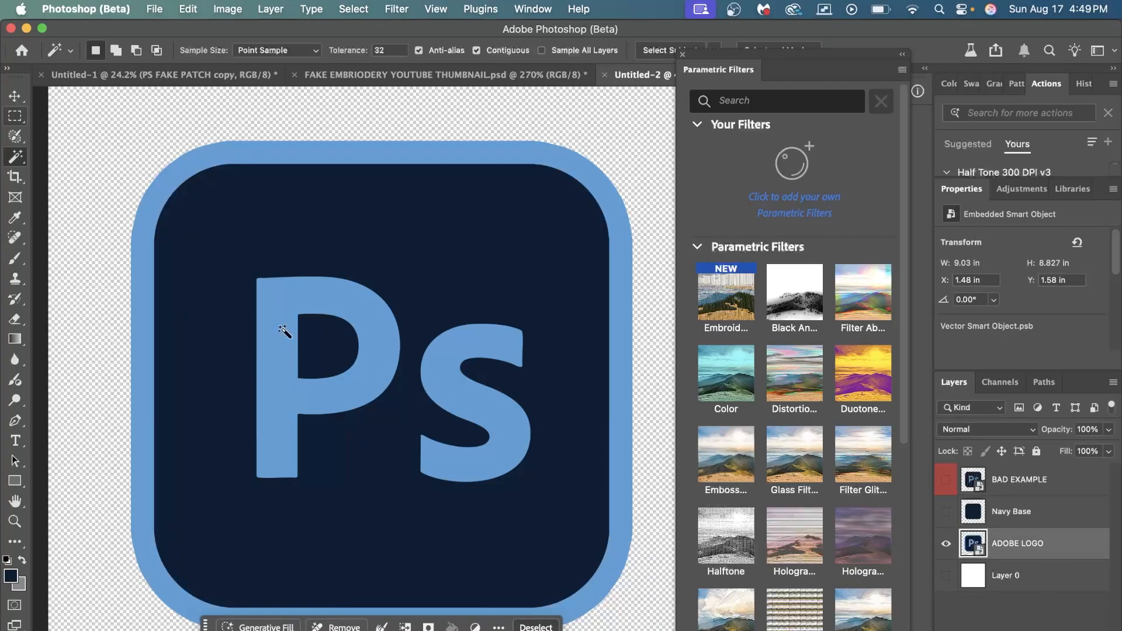
shift+click(447, 375)
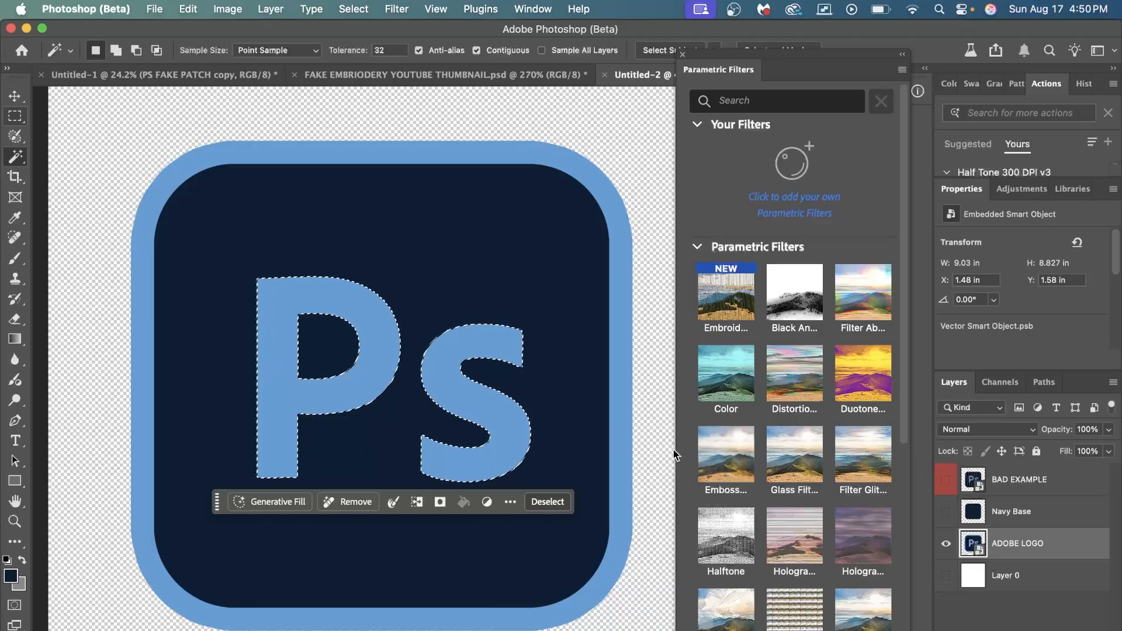
key(super+j)
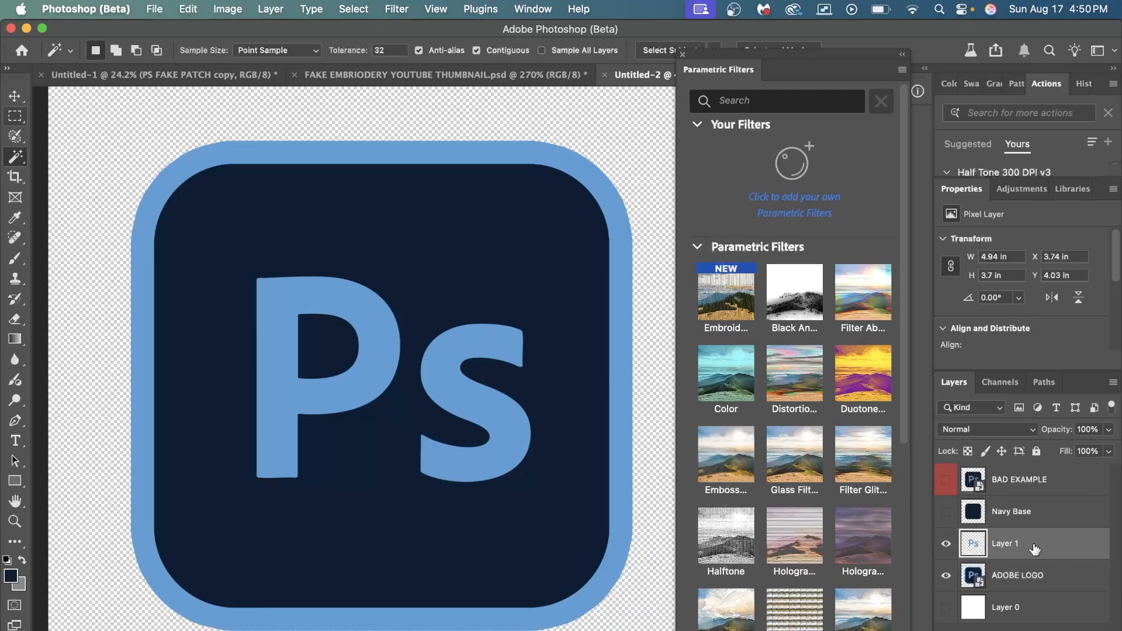
click(946, 576)
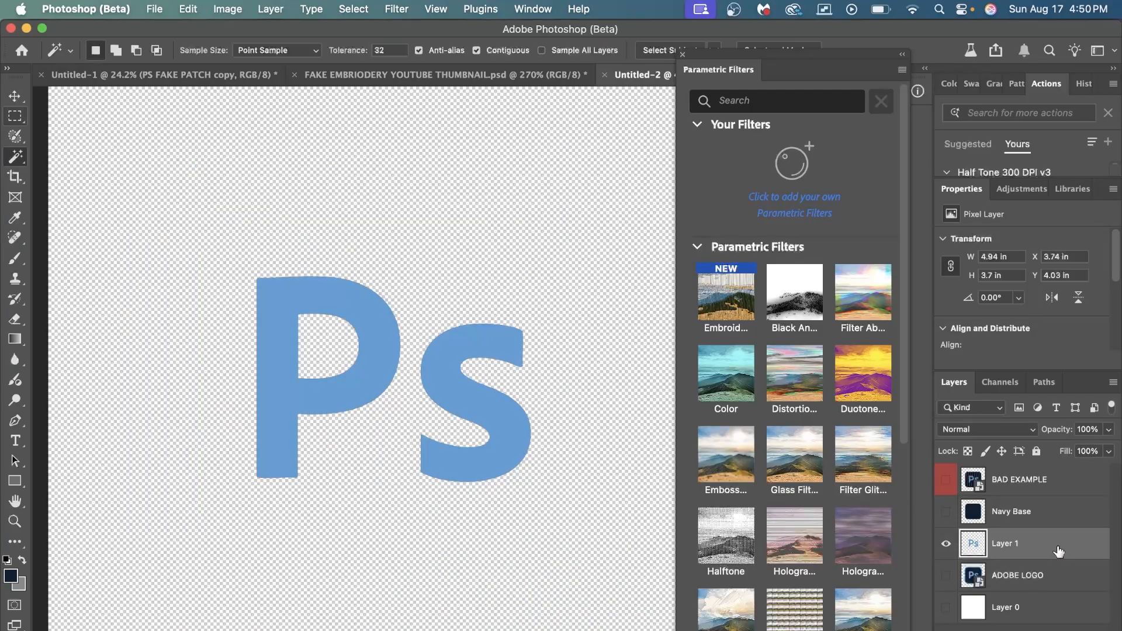
drag(1060, 551, 1050, 511)
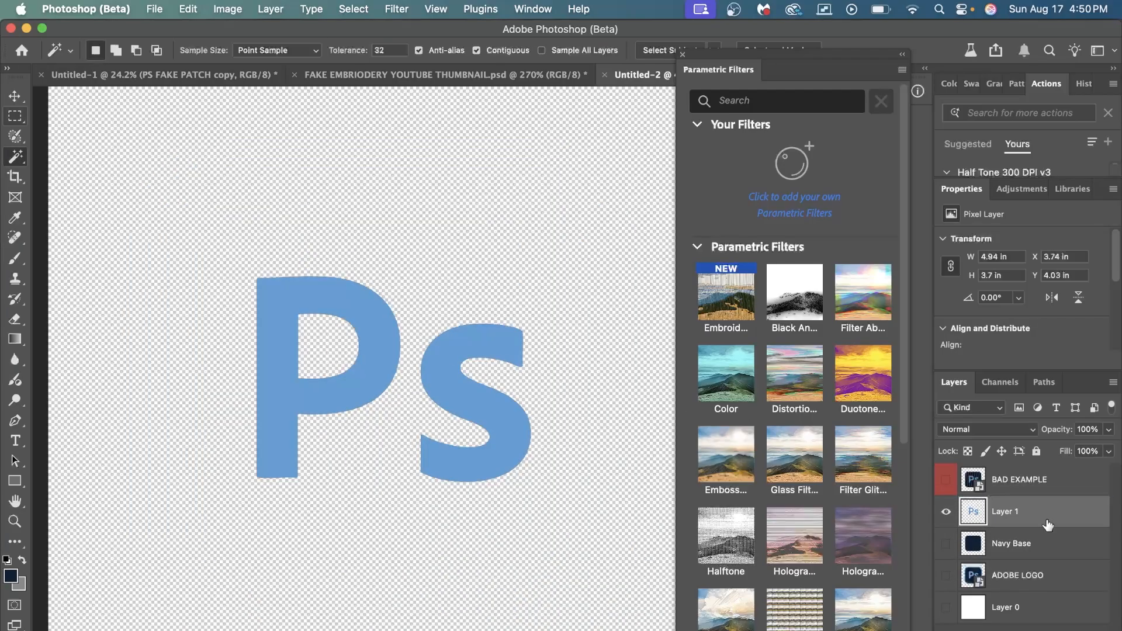
Step: Rename the copied letters layer as PS and show the white Layer 0
right_click(1010, 516)
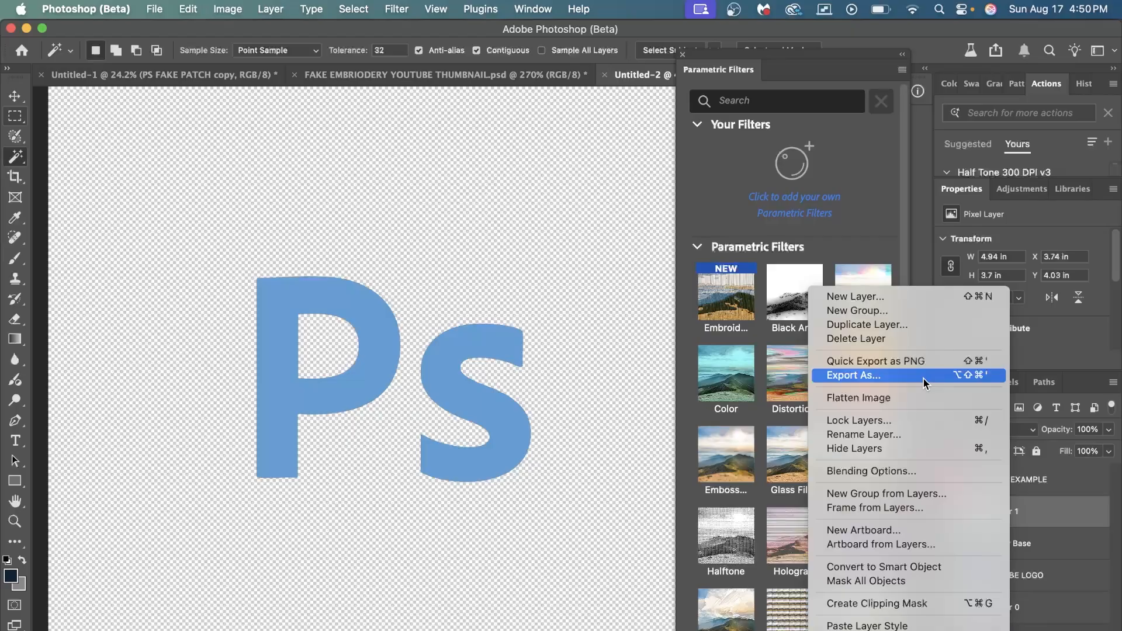
click(910, 436)
text(PS)
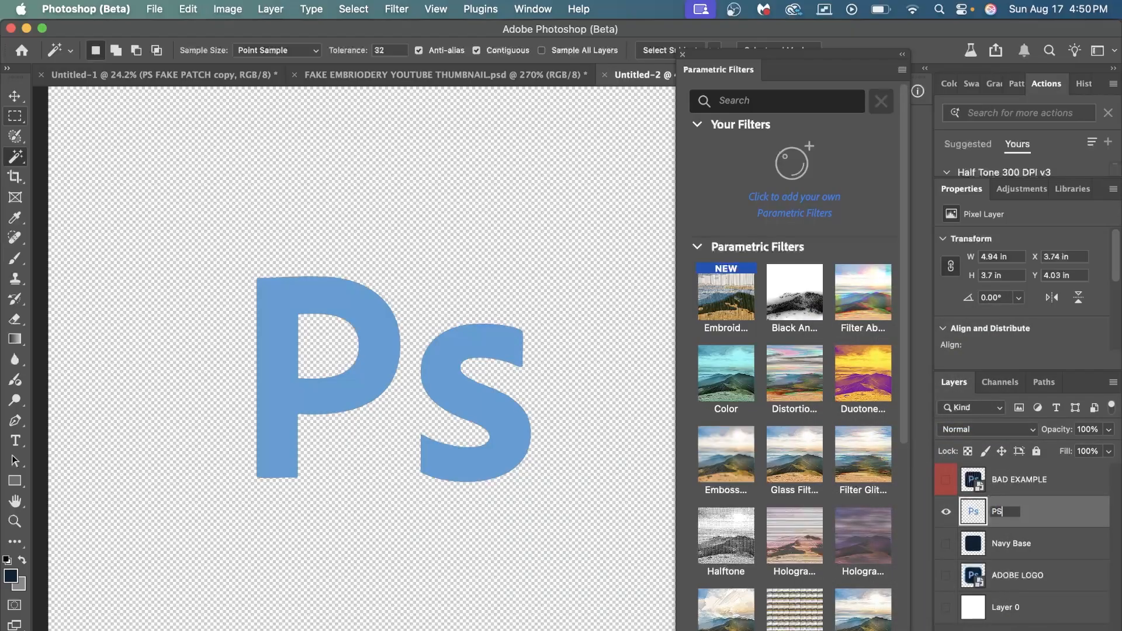
key(Return)
click(946, 608)
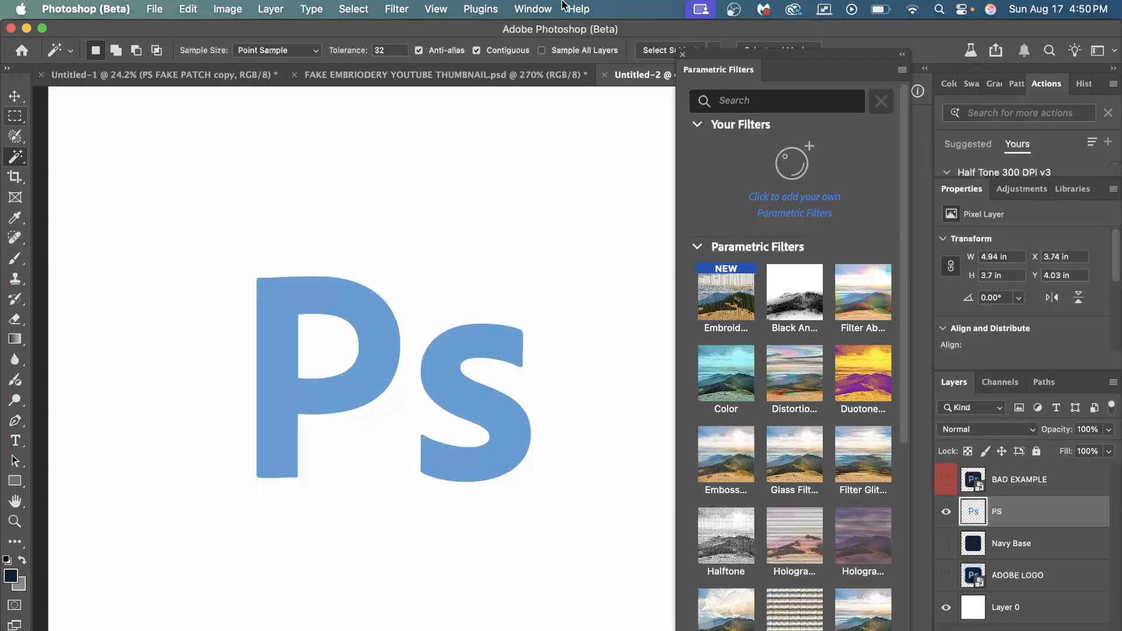
Step: Try the Embroidery parametric filter on the PS layer and delete the filtered copy
click(725, 303)
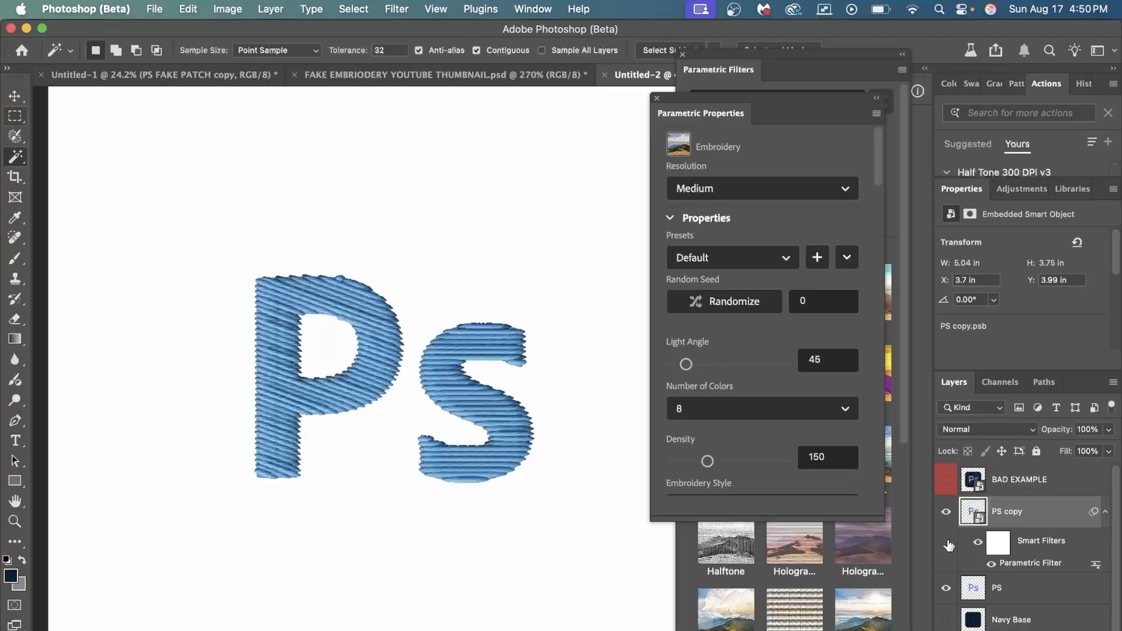
click(946, 514)
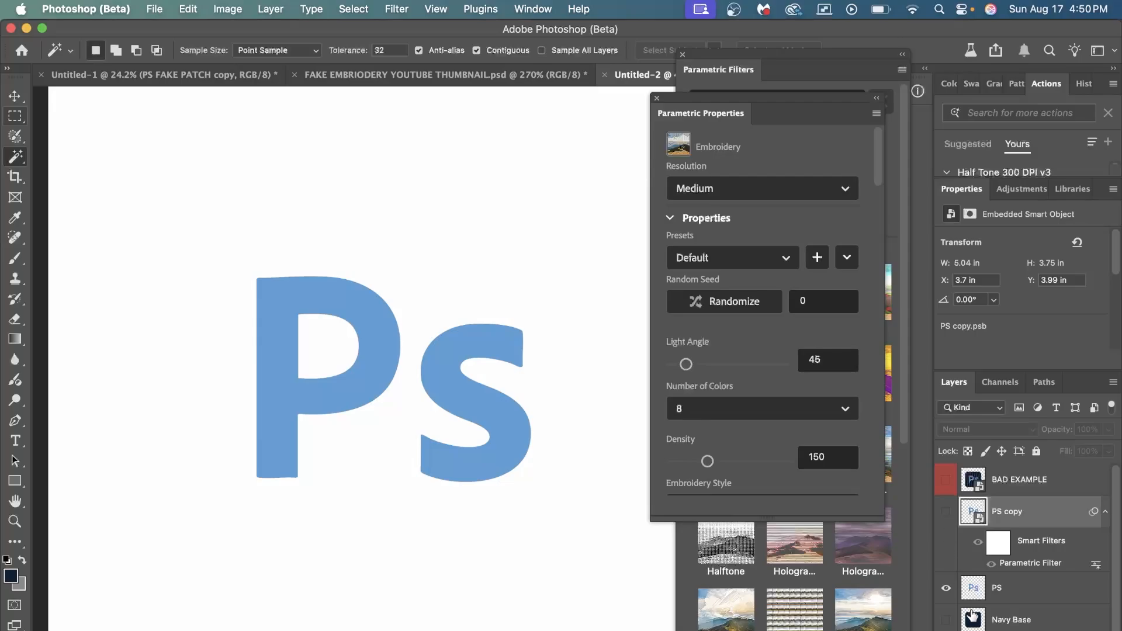
scroll(972, 605, down, 1)
right_click(1037, 494)
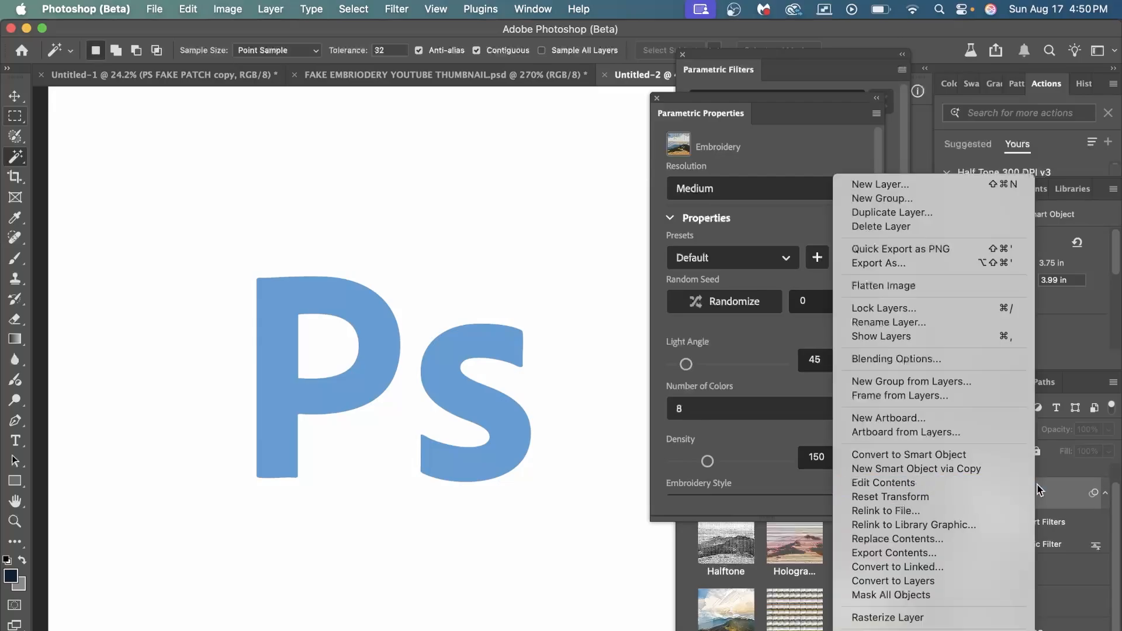
click(1063, 496)
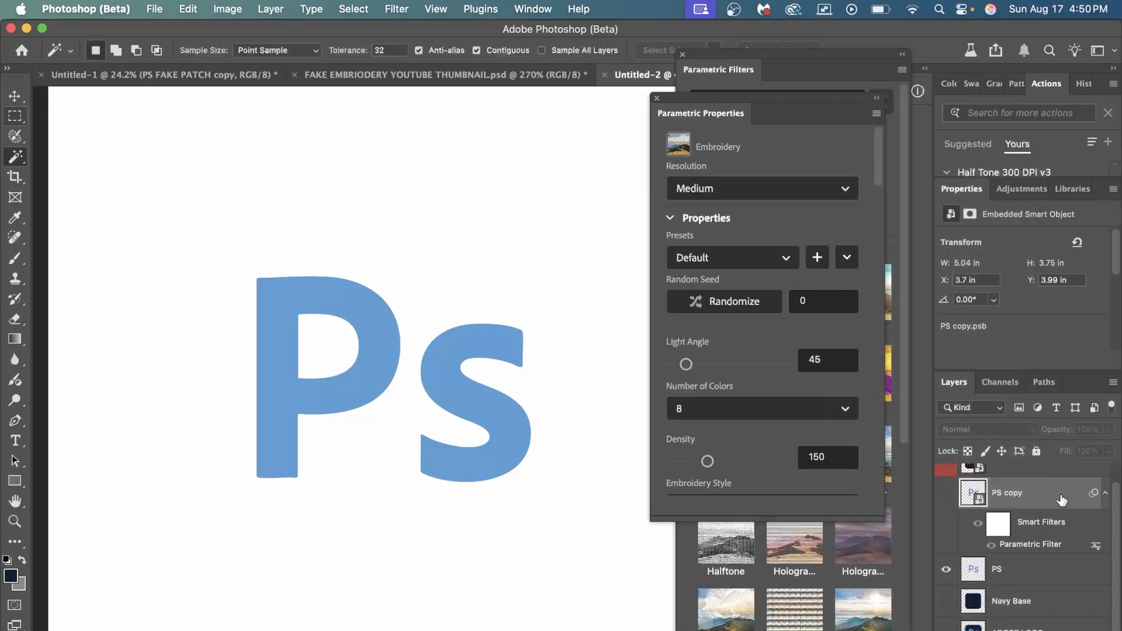
key(BackSpace)
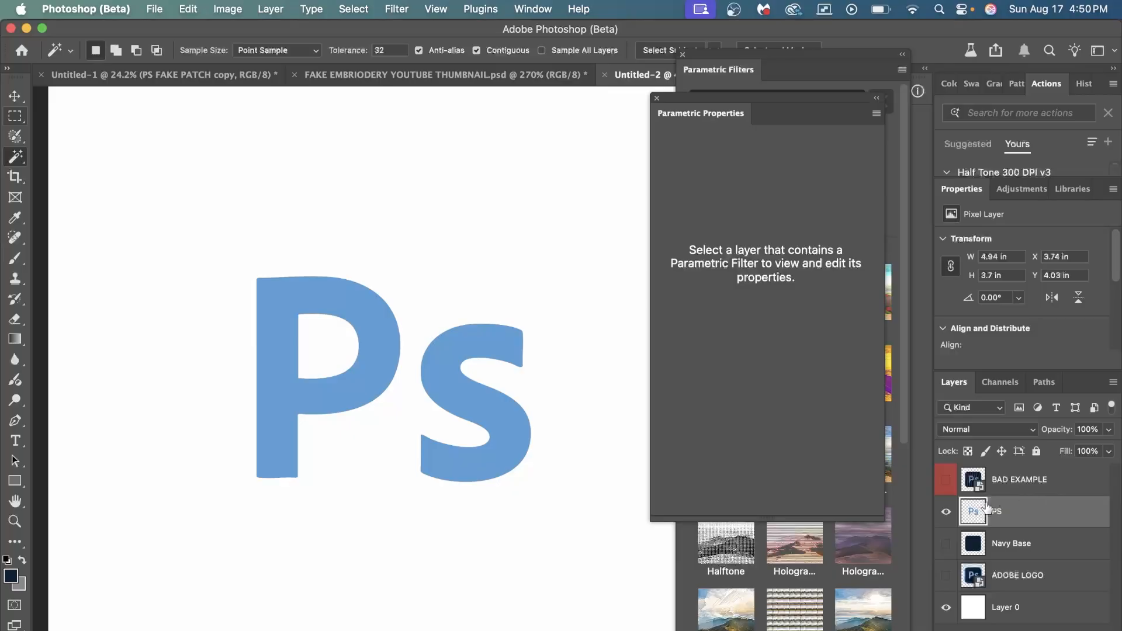
Step: Hide PS, copy the blue border from ADOBE LOGO to a new layer with the Magic Wand, and place it above PS
click(943, 515)
click(946, 578)
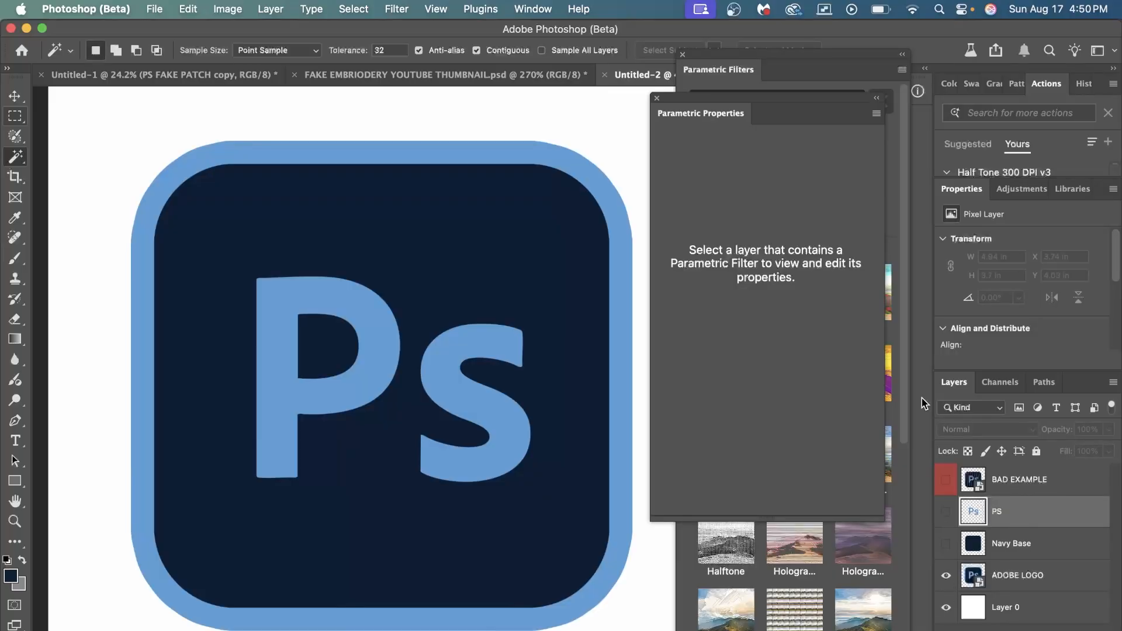
click(379, 156)
key(super+d)
click(1061, 590)
click(531, 156)
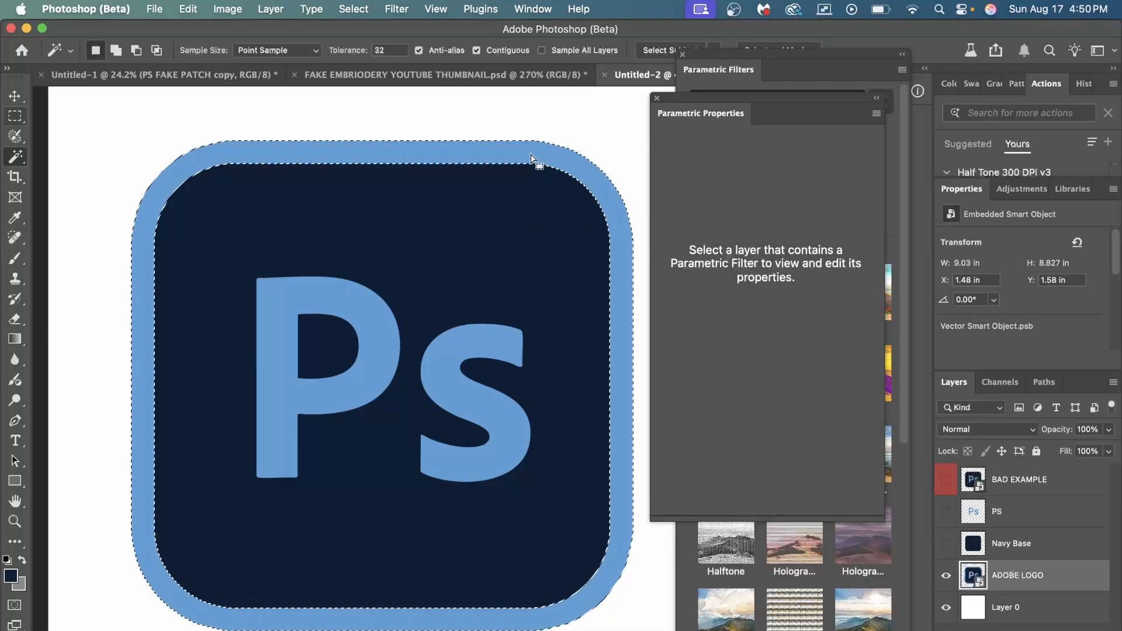
key(super+j)
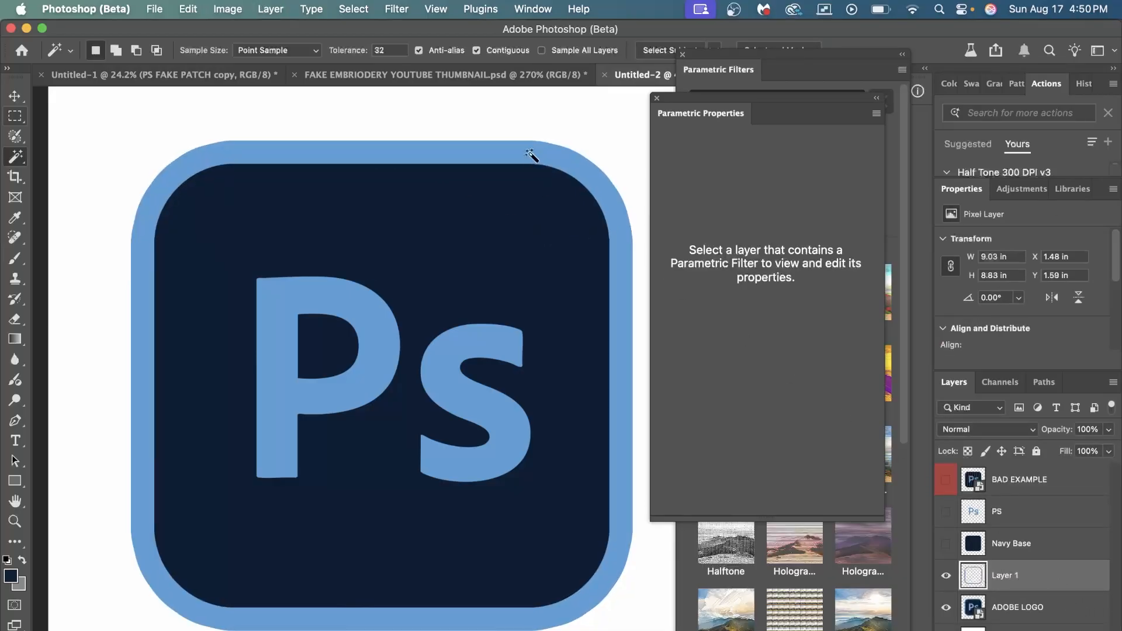
drag(1058, 579, 1034, 503)
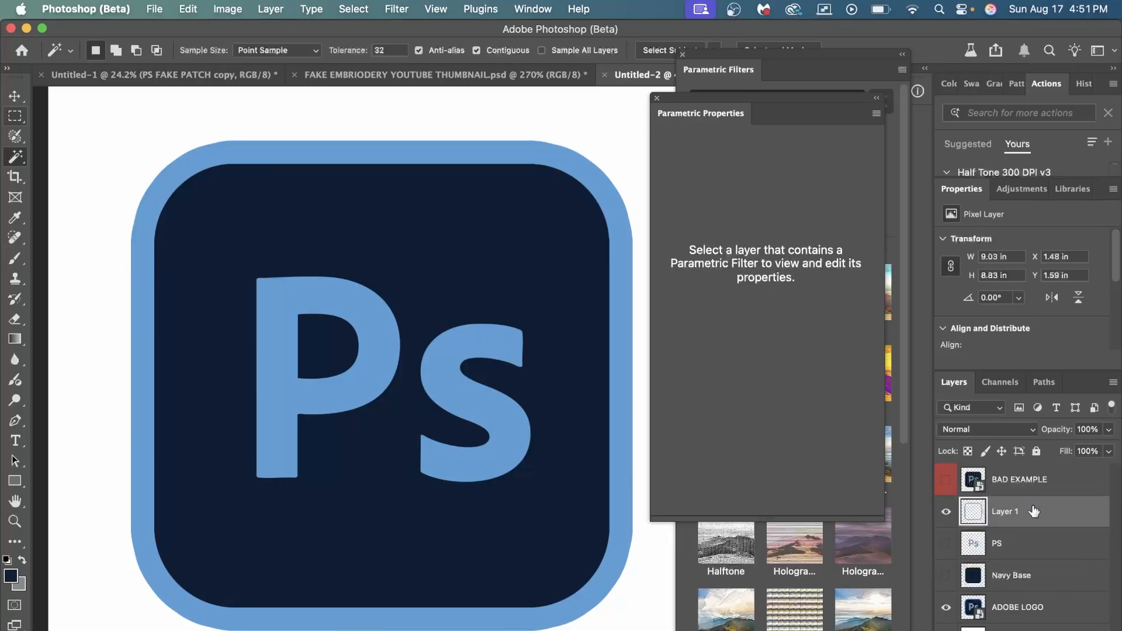